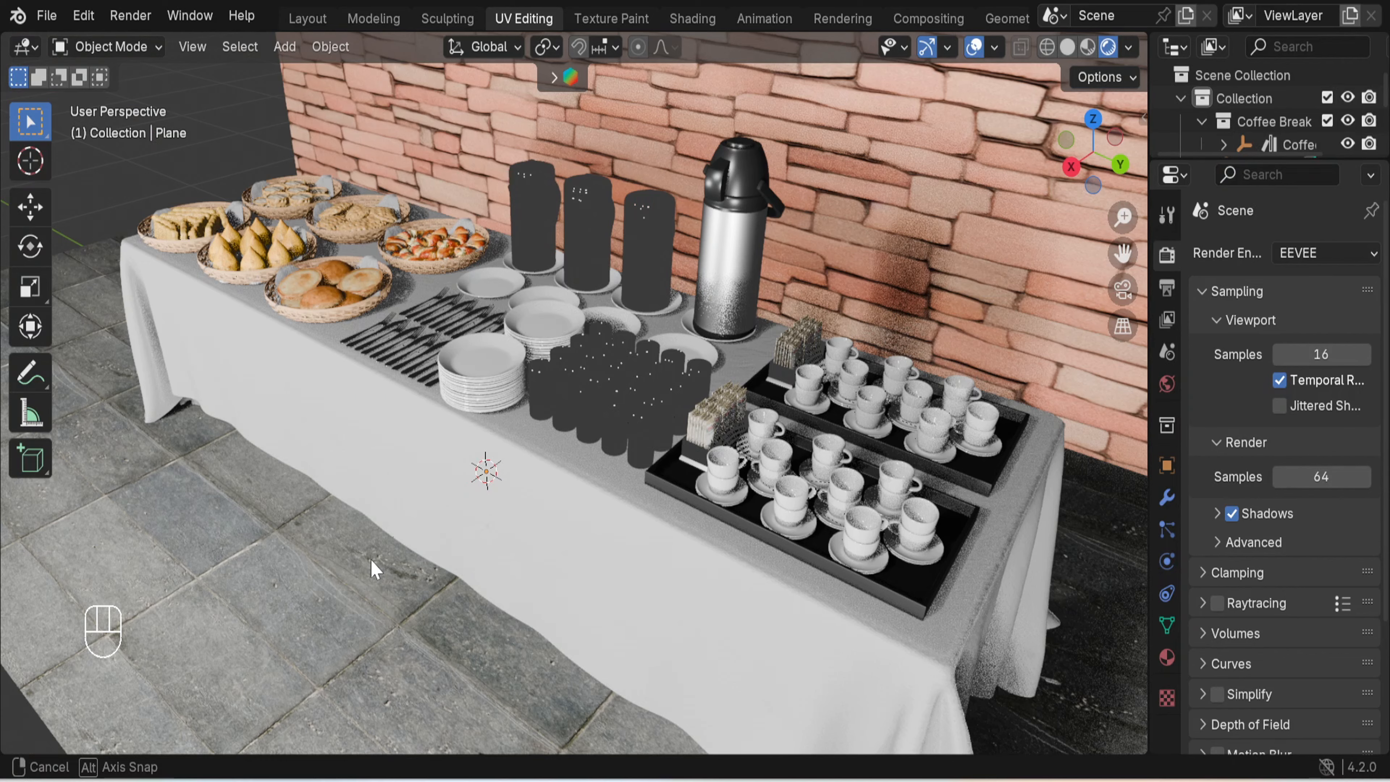
Examine the finished coffee break scene from several angles, including the cups, sugar sachets, plates, cutlery, food baskets, stone wall and tiled floor.
{"action": "scroll", "coordinate": [473, 481], "scroll_direction": "down", "scroll_amount": 2}
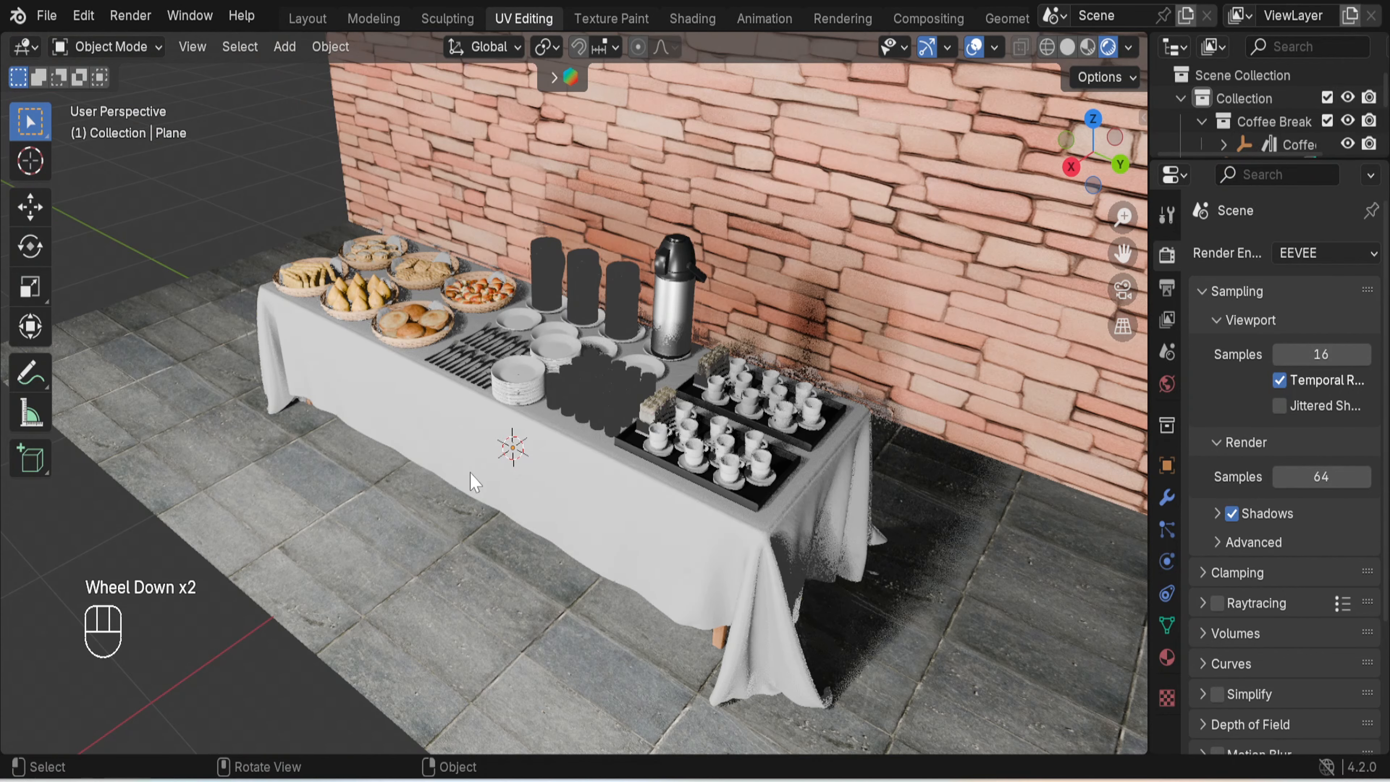
{"action": "scroll", "coordinate": [474, 482], "scroll_direction": "up", "scroll_amount": 2}
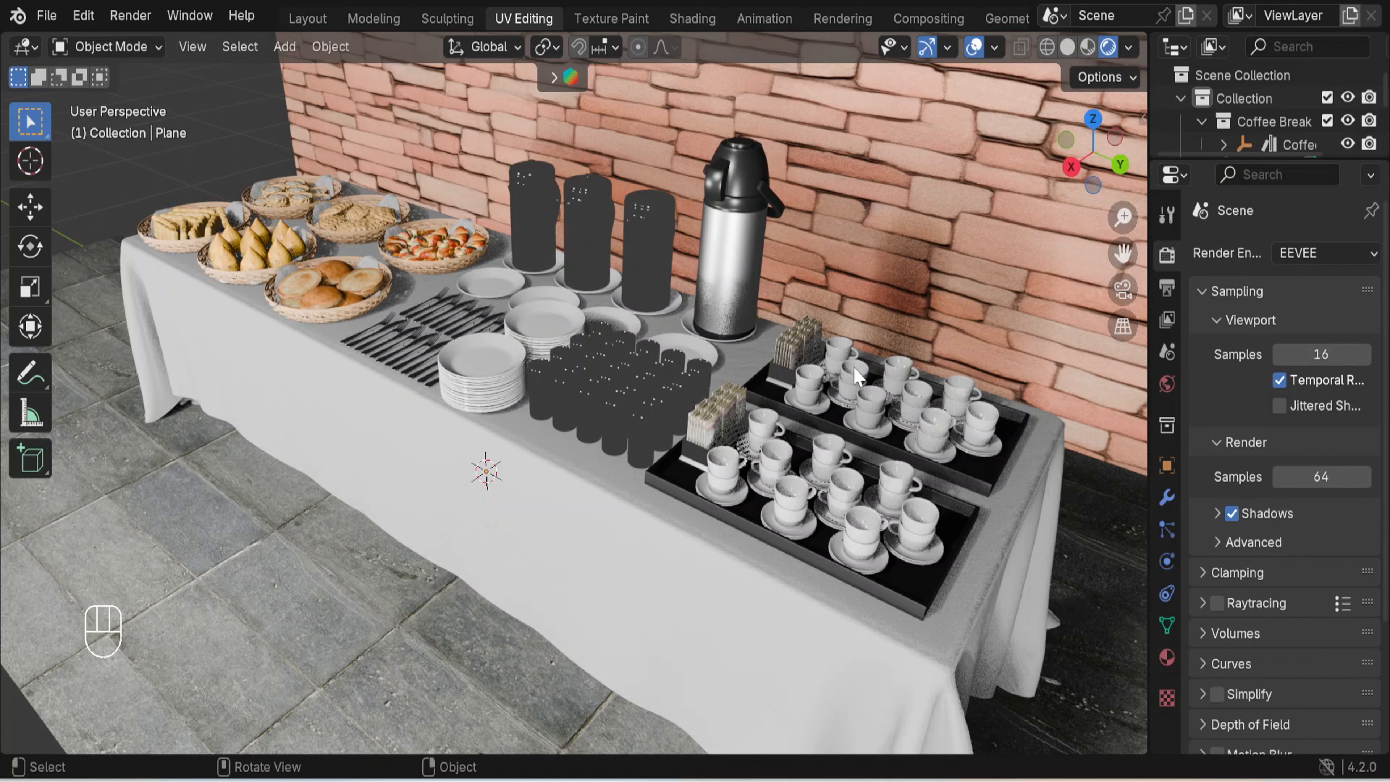
{"action": "scroll", "coordinate": [925, 439], "scroll_direction": "up", "scroll_amount": 3}
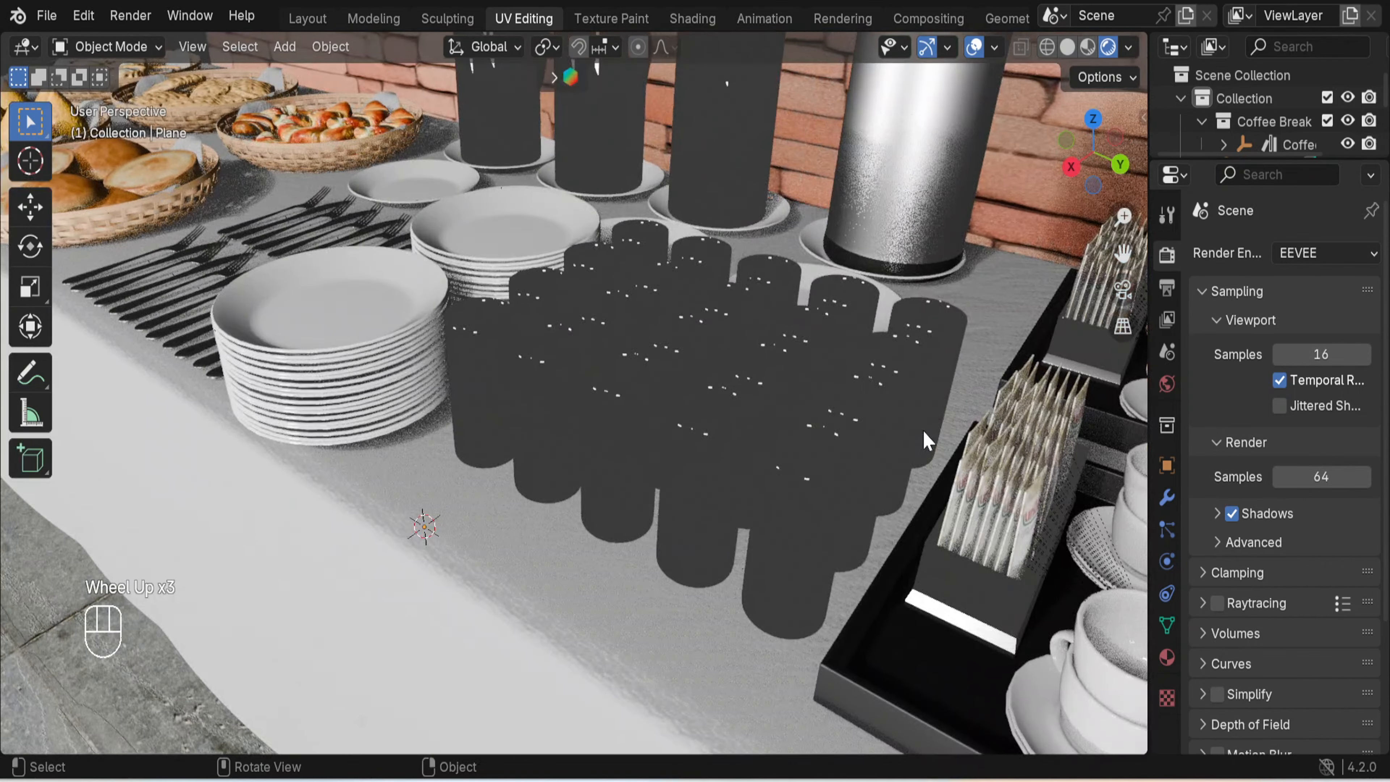
{"action": "scroll", "coordinate": [924, 442], "scroll_direction": "down", "scroll_amount": 3}
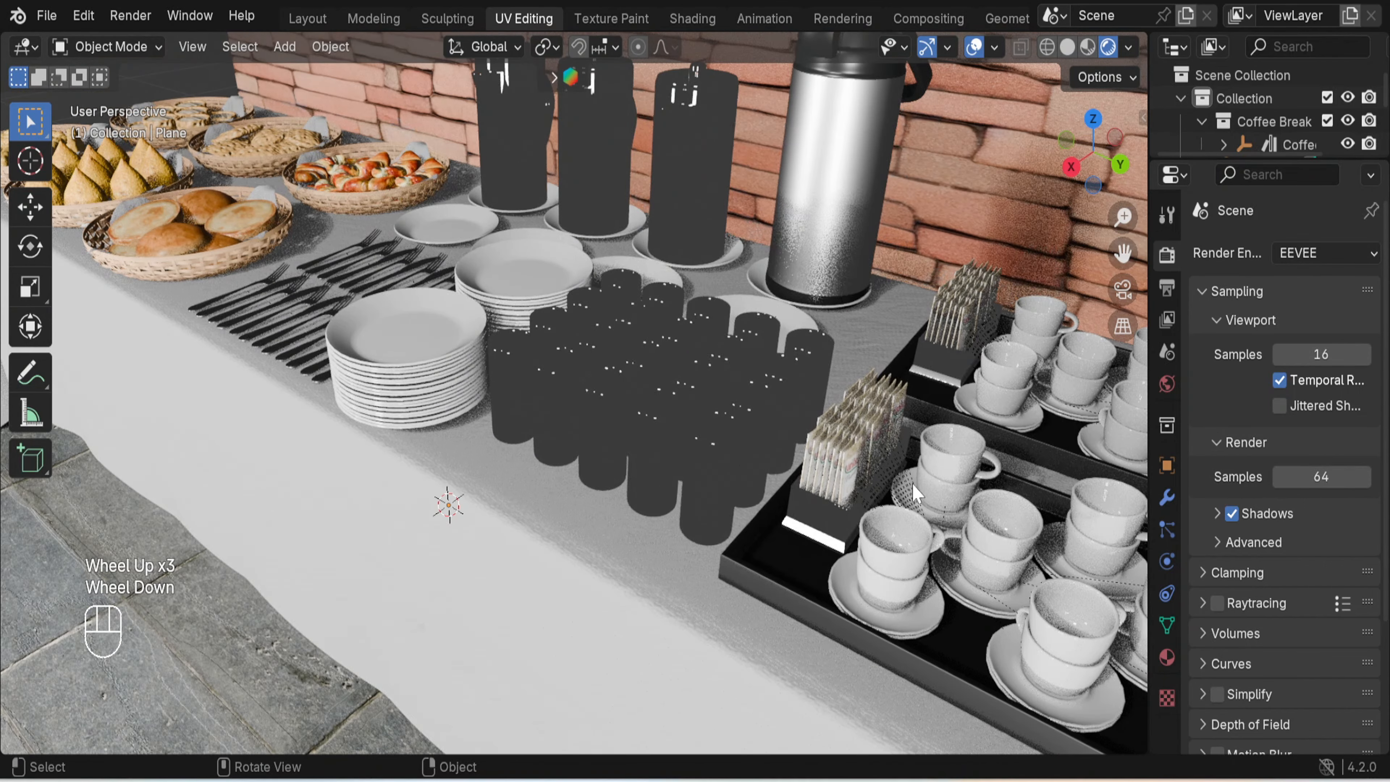
{"action": "middle_click_drag", "start_coordinate": [923, 442], "coordinate": [678, 369]}
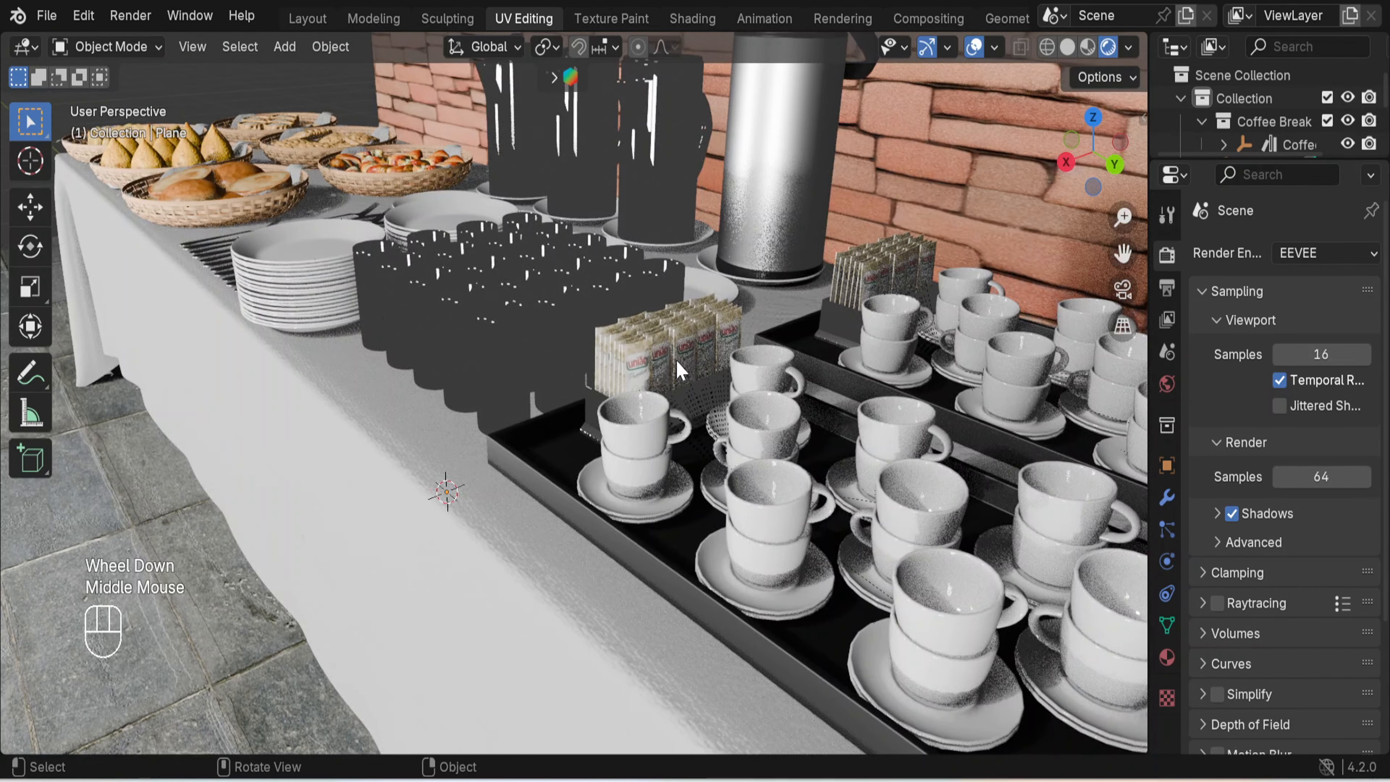
{"action": "scroll", "coordinate": [678, 369], "scroll_direction": "up", "scroll_amount": 2}
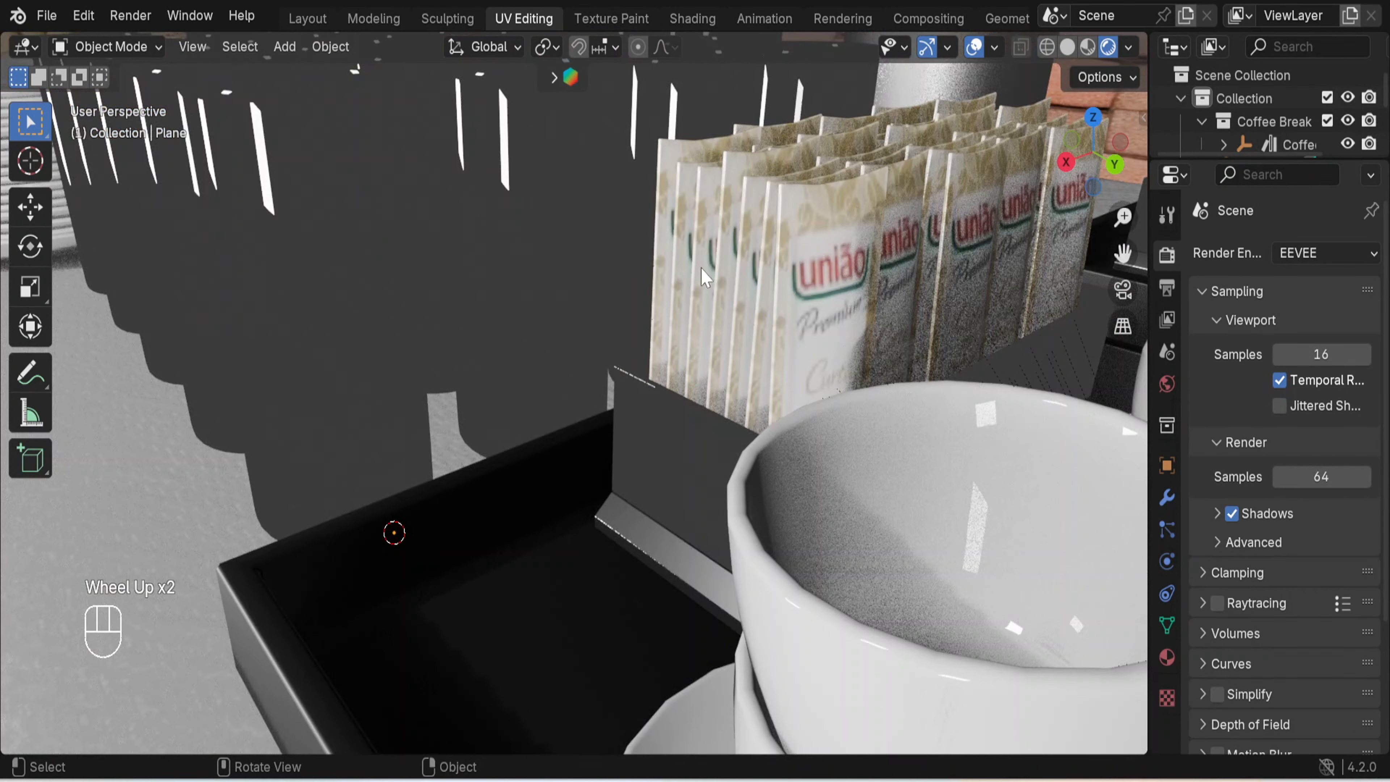
{"action": "scroll", "coordinate": [847, 272], "scroll_direction": "down", "scroll_amount": 3}
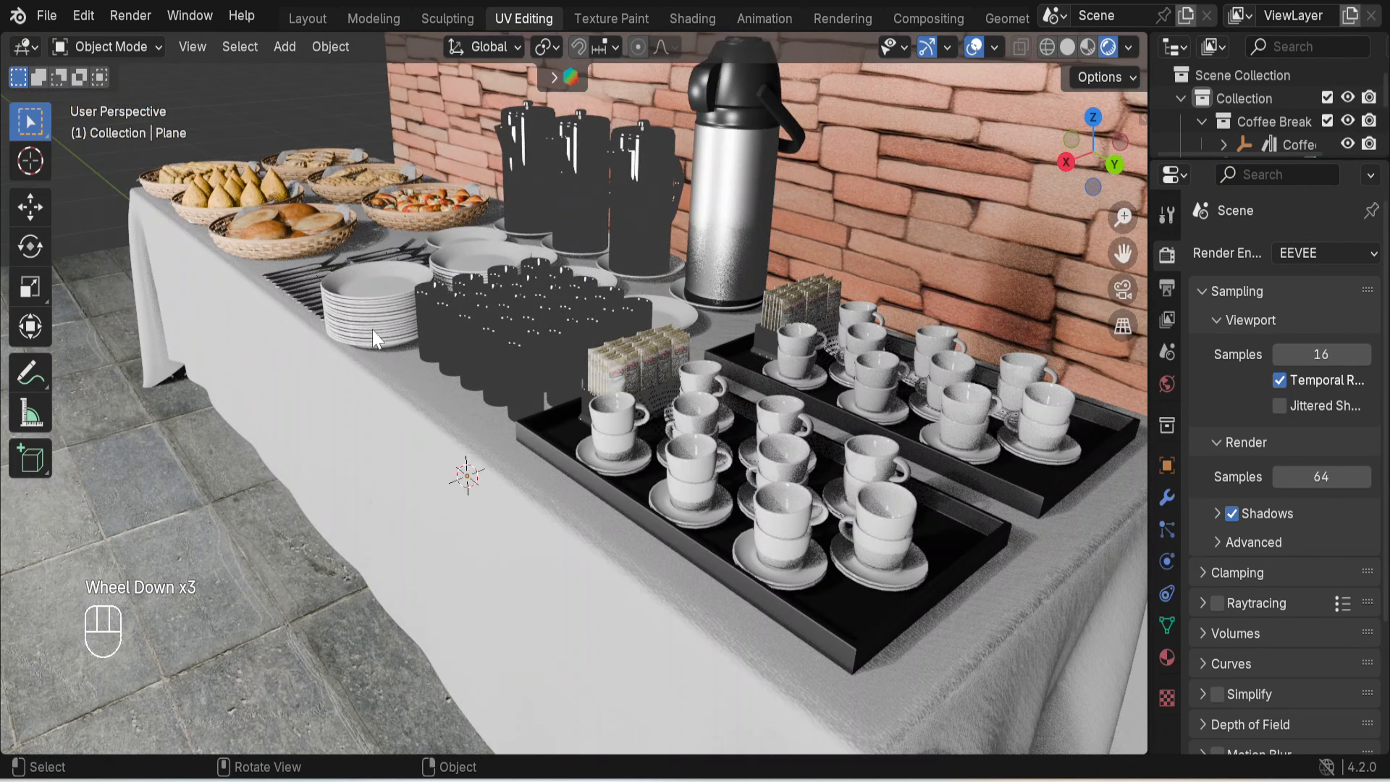
{"action": "middle_click_drag", "start_coordinate": [359, 391], "coordinate": [503, 435]}
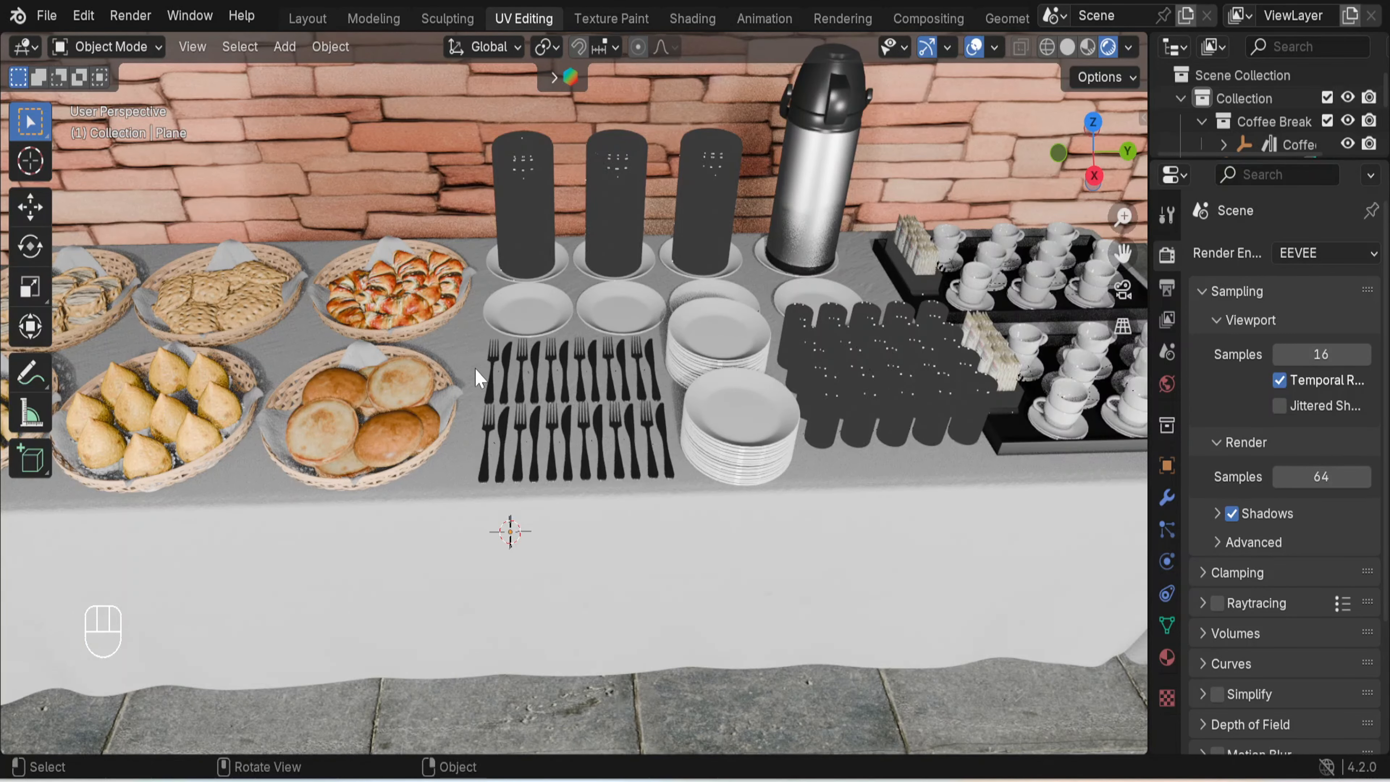
{"action": "scroll", "coordinate": [687, 385], "scroll_direction": "down", "scroll_amount": 2}
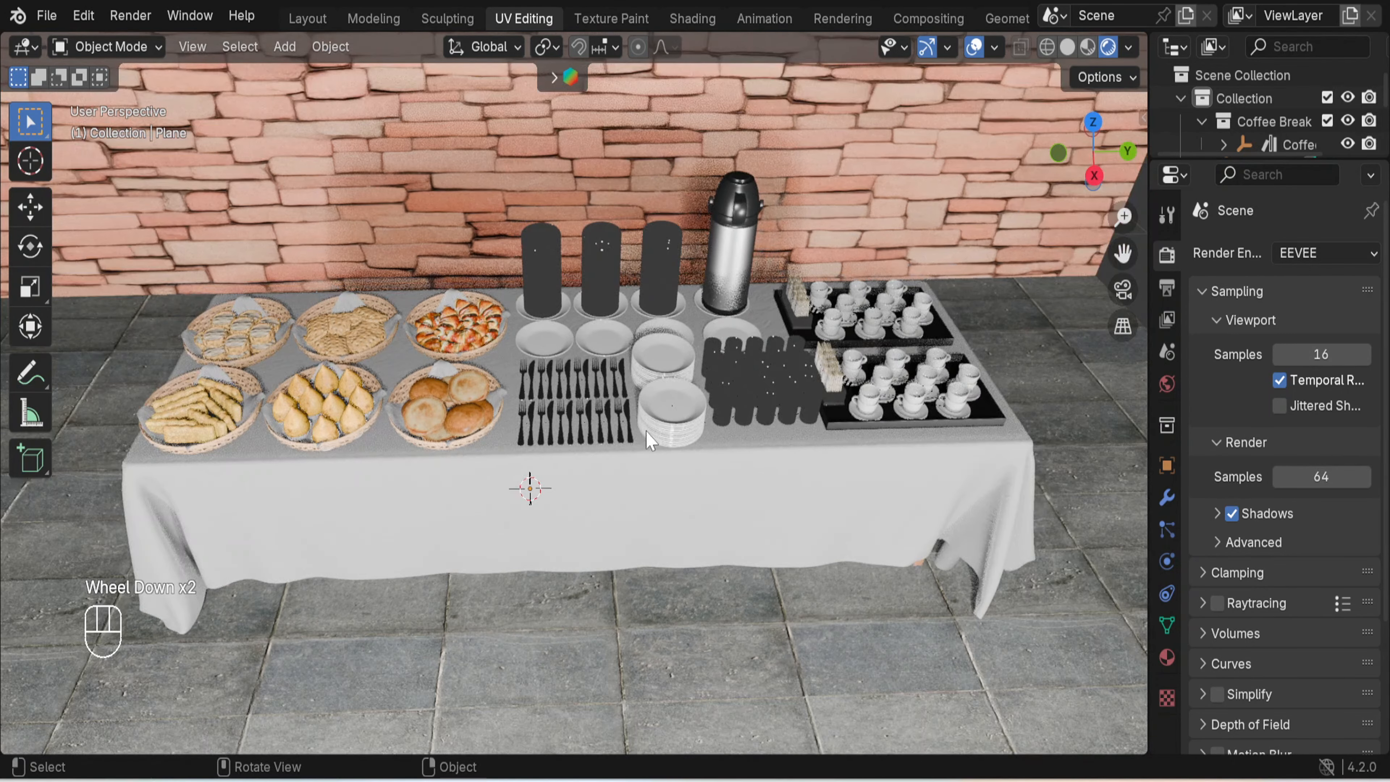
{"action": "middle_click_drag", "start_coordinate": [654, 466], "coordinate": [629, 411]}
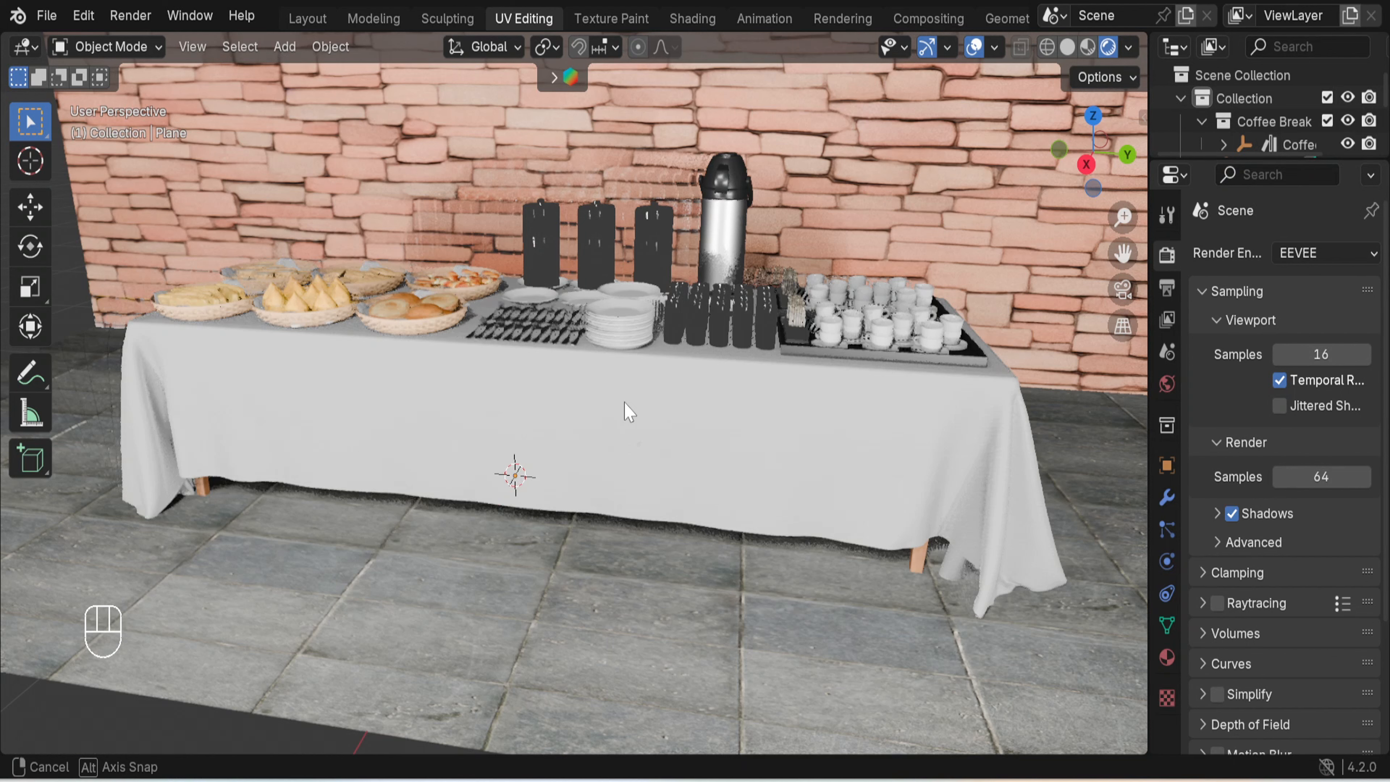
{"action": "middle_click_drag", "start_coordinate": [630, 411], "coordinate": [851, 447]}
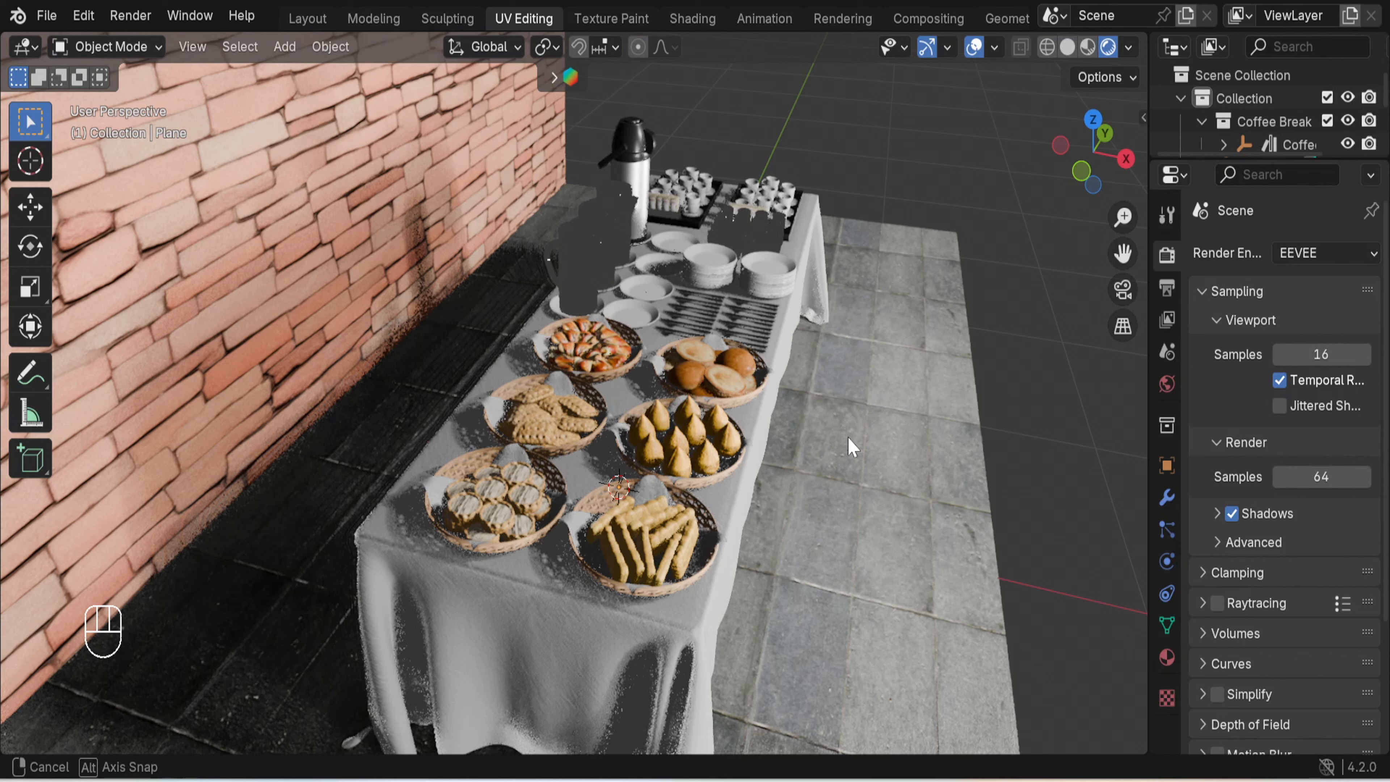
{"action": "middle_click_drag", "start_coordinate": [852, 448], "coordinate": [635, 463]}
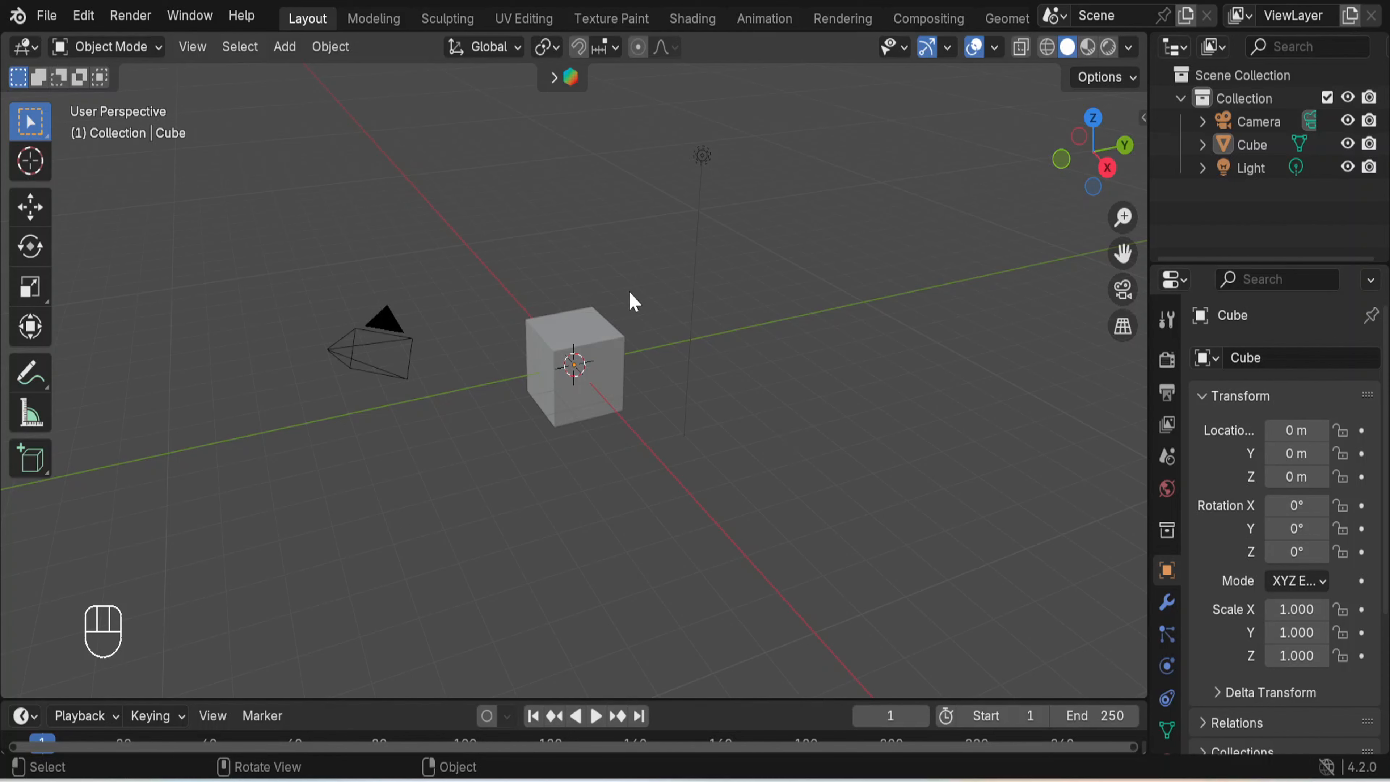
Inspect the default scene's cube, light and camera, selecting the cube and the light to identify them.
{"action": "scroll", "coordinate": [629, 301], "scroll_direction": "up", "scroll_amount": 4}
{"action": "scroll", "coordinate": [633, 301], "scroll_direction": "down", "scroll_amount": 2}
{"action": "scroll", "coordinate": [633, 301], "scroll_direction": "down", "scroll_amount": 1}
{"action": "left_click", "coordinate": [616, 346]}
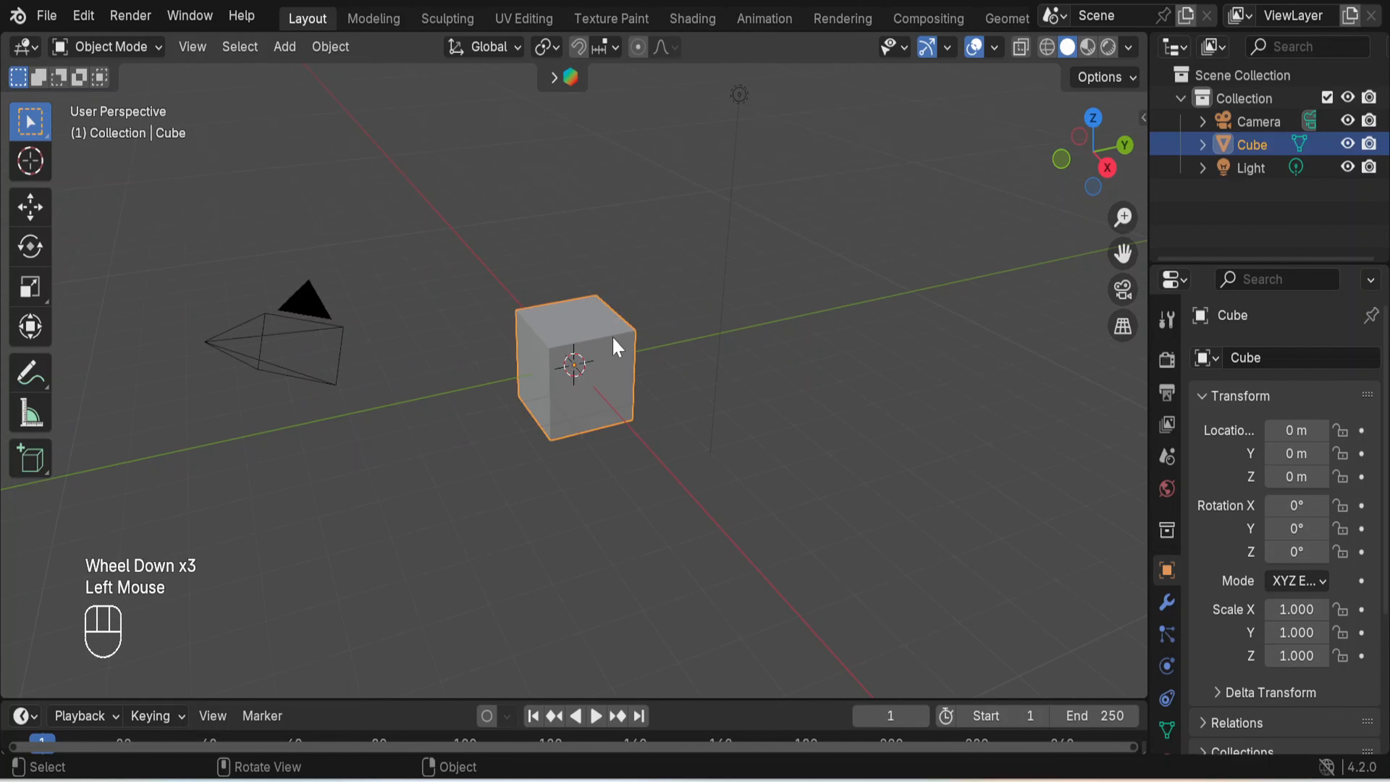
{"action": "middle_click_drag", "start_coordinate": [797, 449], "coordinate": [740, 472]}
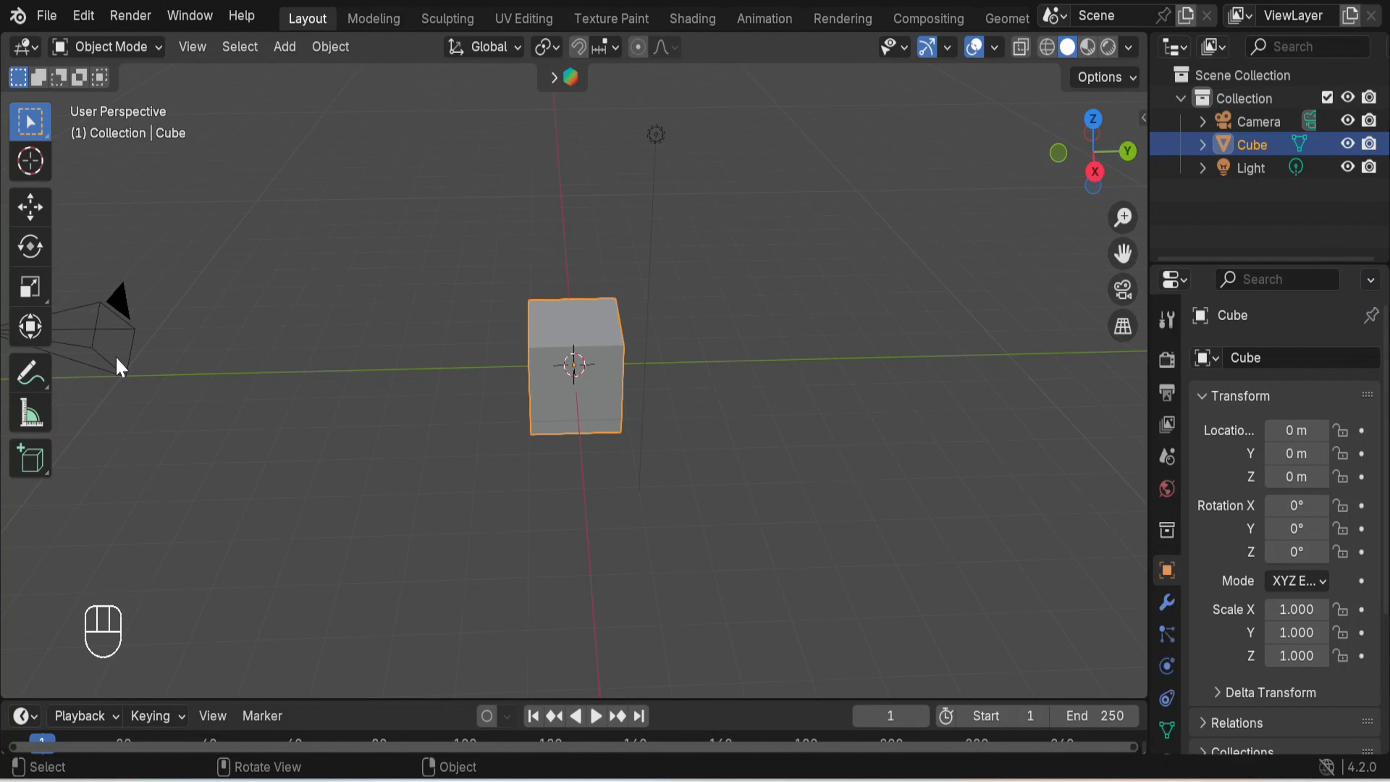
{"action": "left_click", "coordinate": [659, 137]}
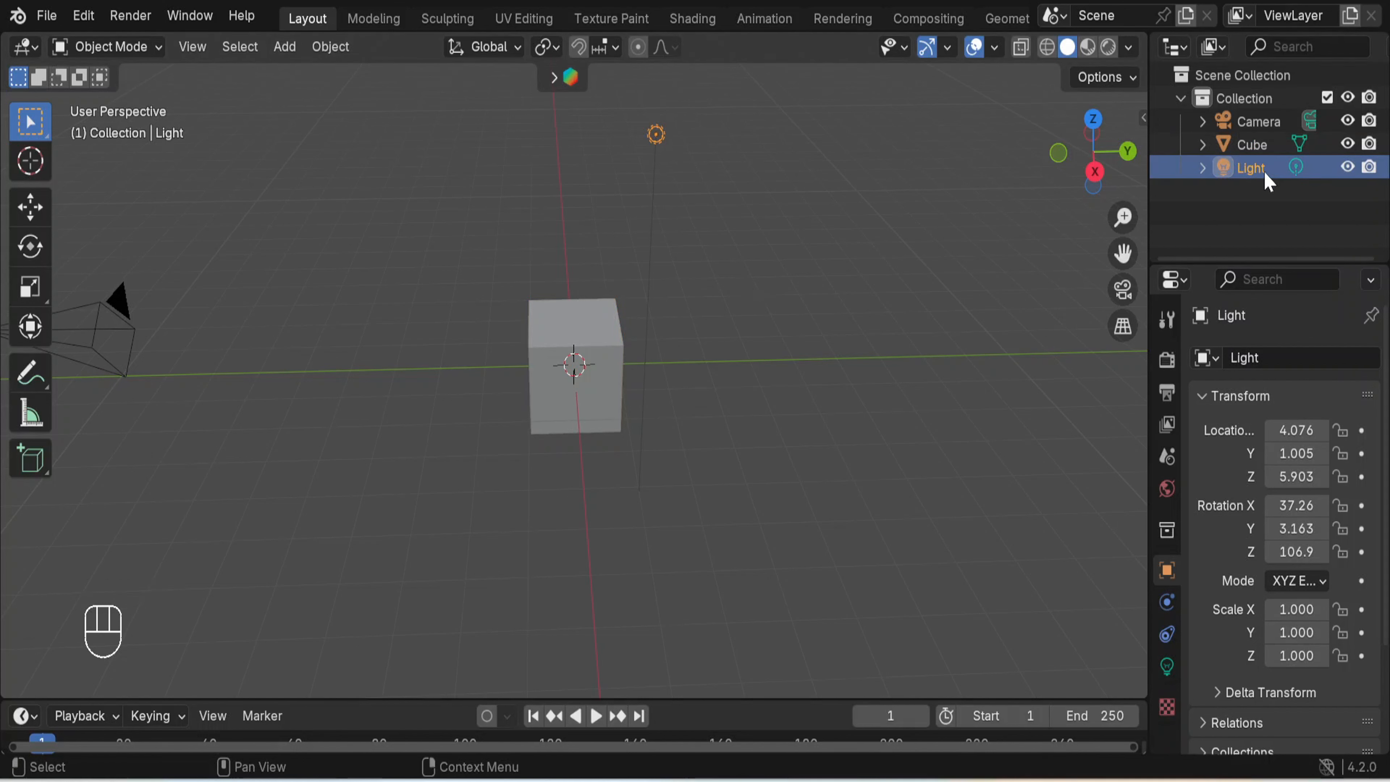
{"action": "scroll", "coordinate": [726, 416], "scroll_direction": "down", "scroll_amount": 2}
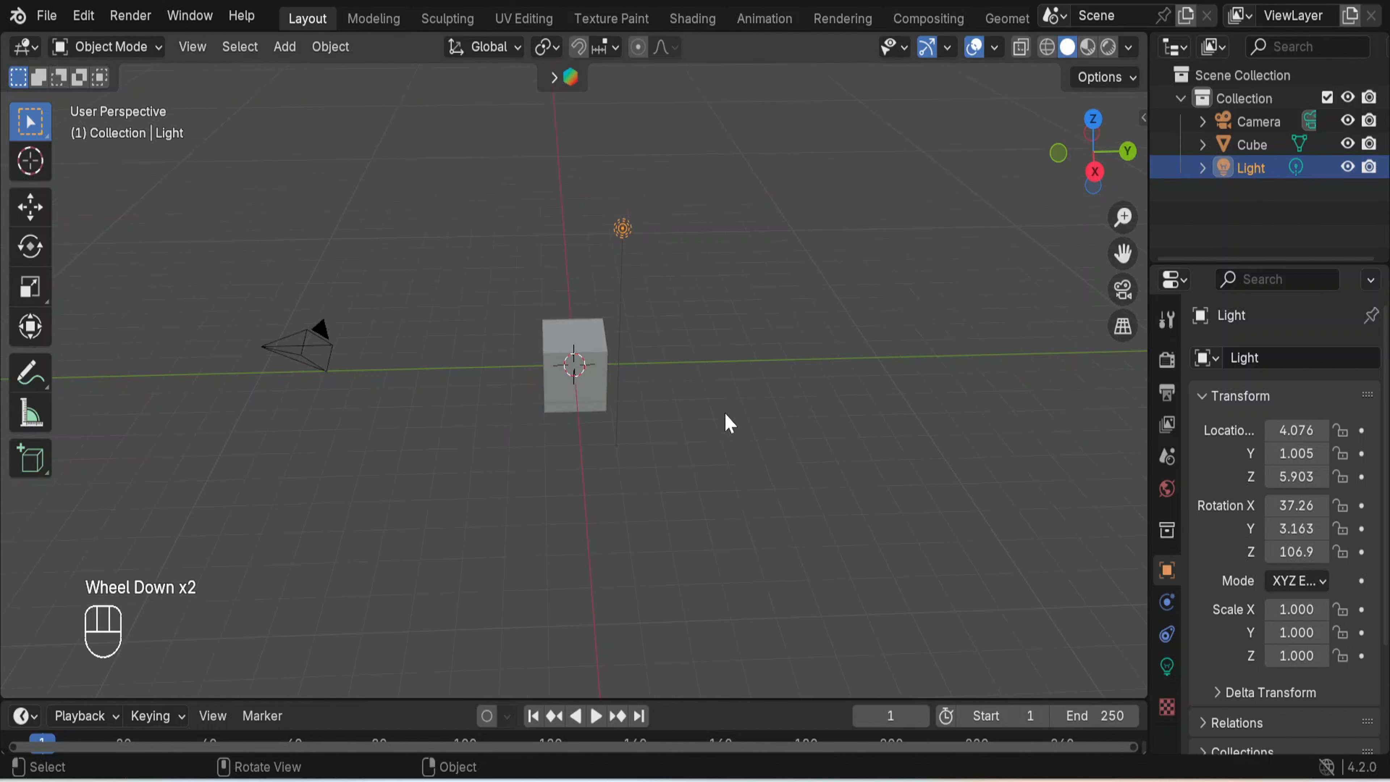
{"action": "middle_click_drag", "start_coordinate": [724, 411], "coordinate": [755, 424]}
{"action": "scroll", "coordinate": [689, 397], "scroll_direction": "up", "scroll_amount": 3}
{"action": "scroll", "coordinate": [685, 394], "scroll_direction": "down", "scroll_amount": 3}
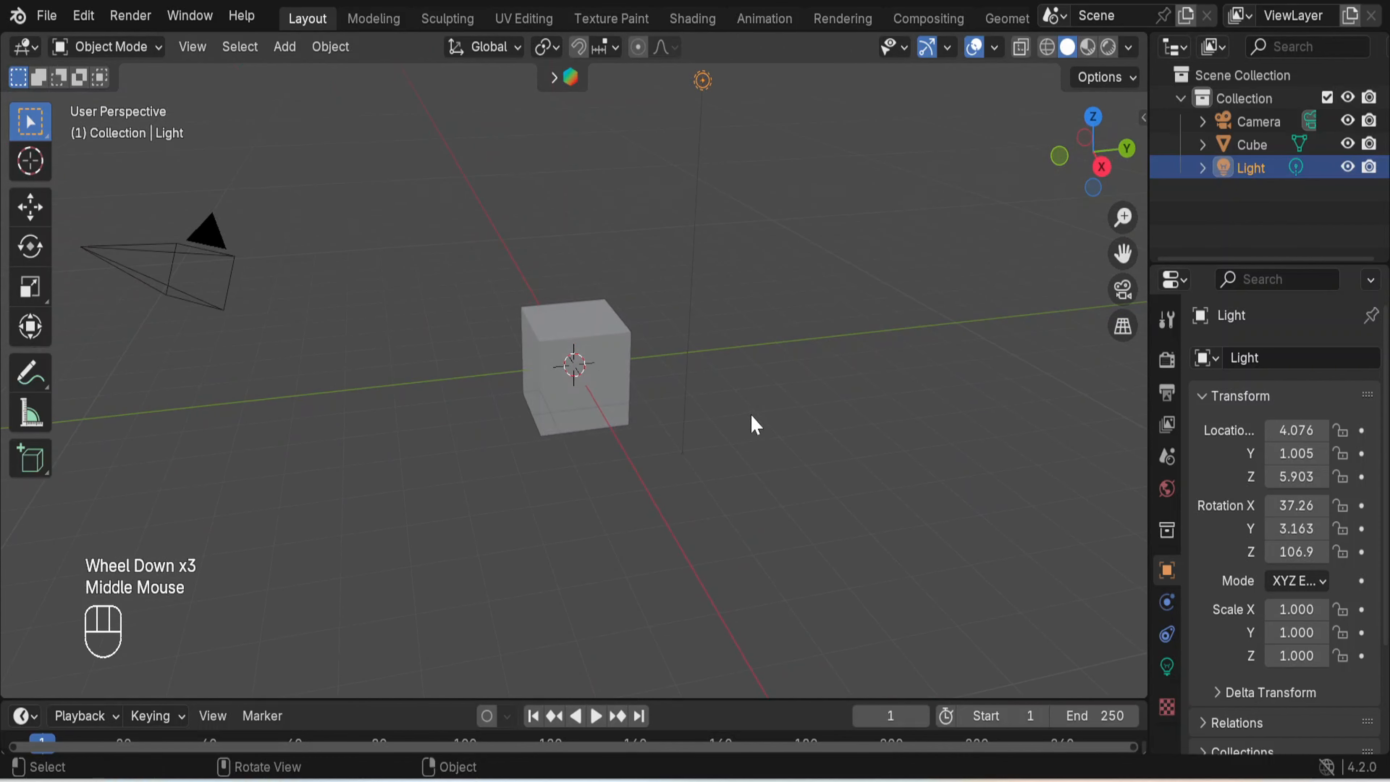
Delete the default cube from the scene.
{"action": "left_click", "coordinate": [600, 361]}
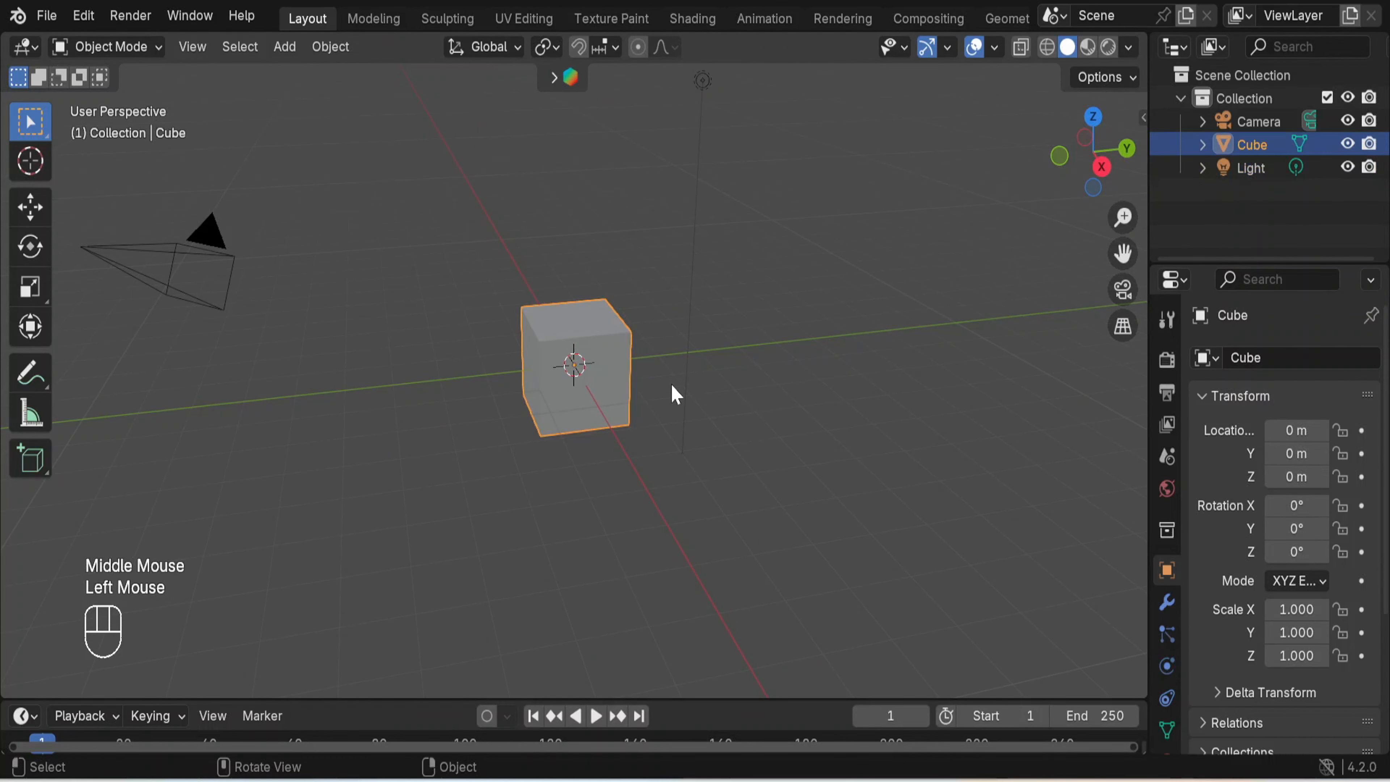
{"action": "left_click", "coordinate": [607, 356]}
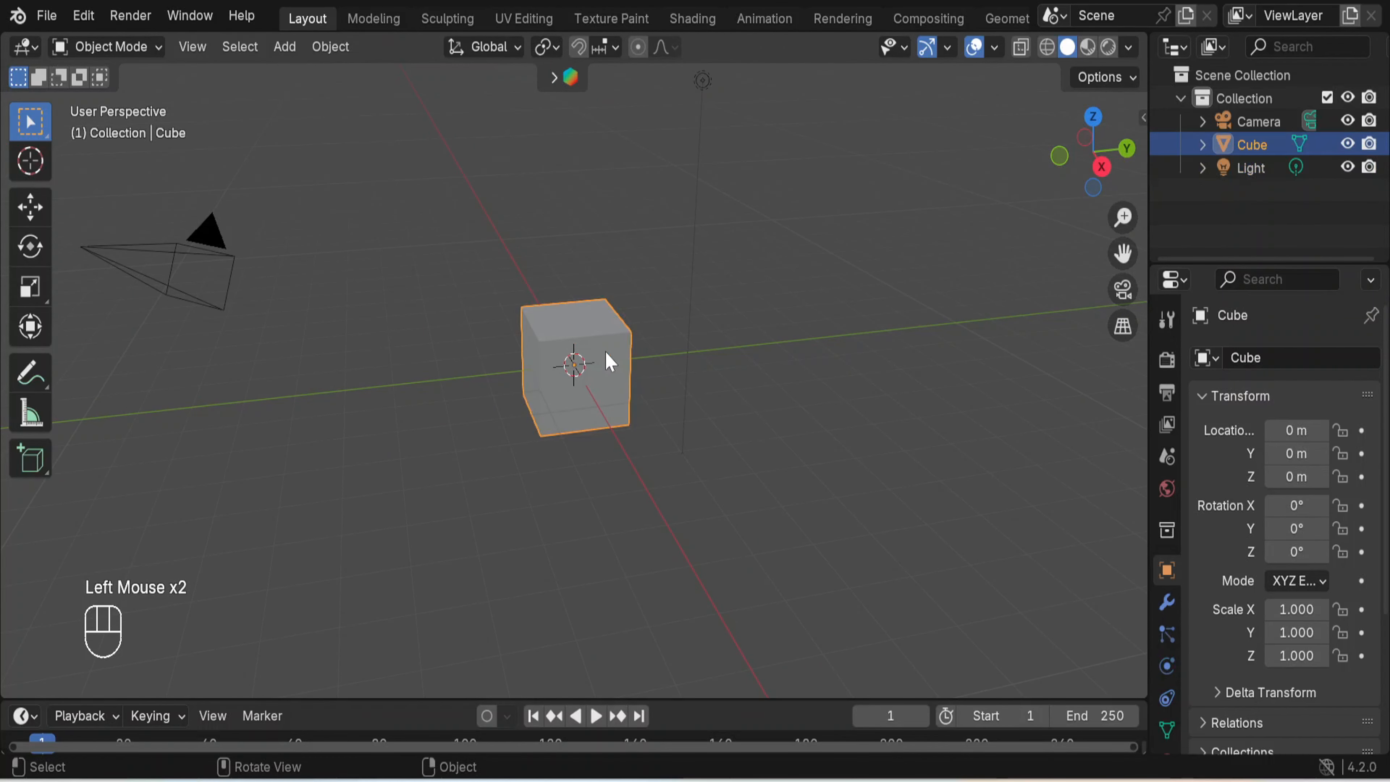
{"action": "key", "text": "Delete"}
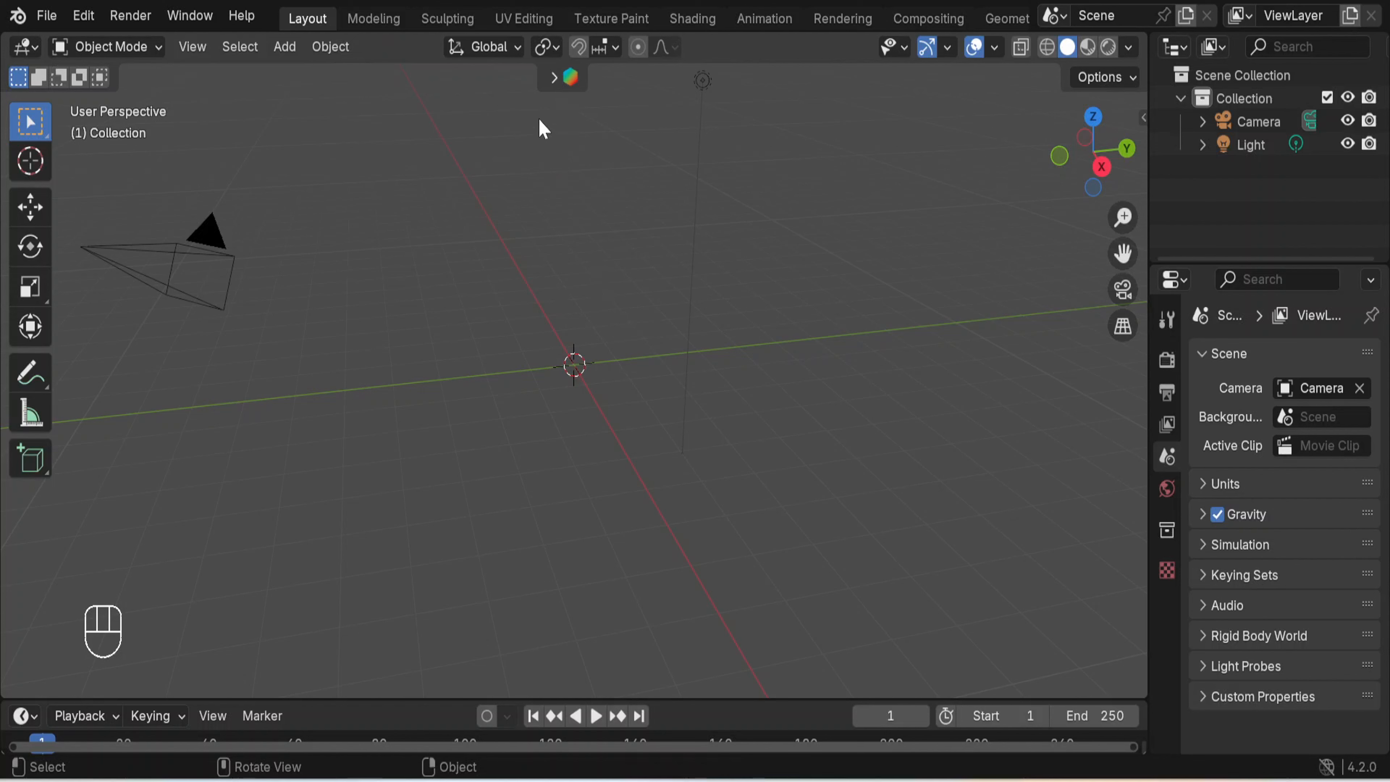
Open the BlenderKit asset bar and filter the models to the Interior category.
{"action": "left_click", "coordinate": [554, 77]}
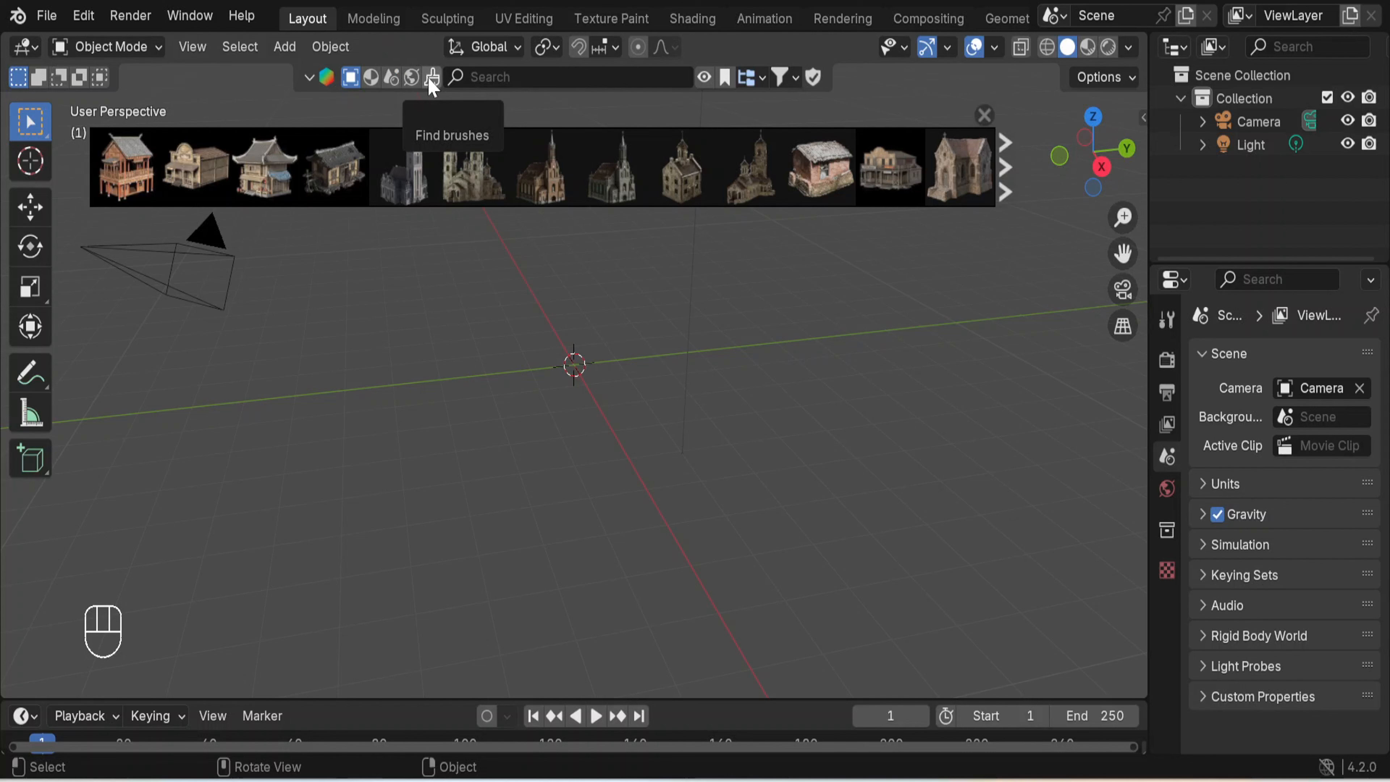
{"action": "left_click", "coordinate": [352, 81]}
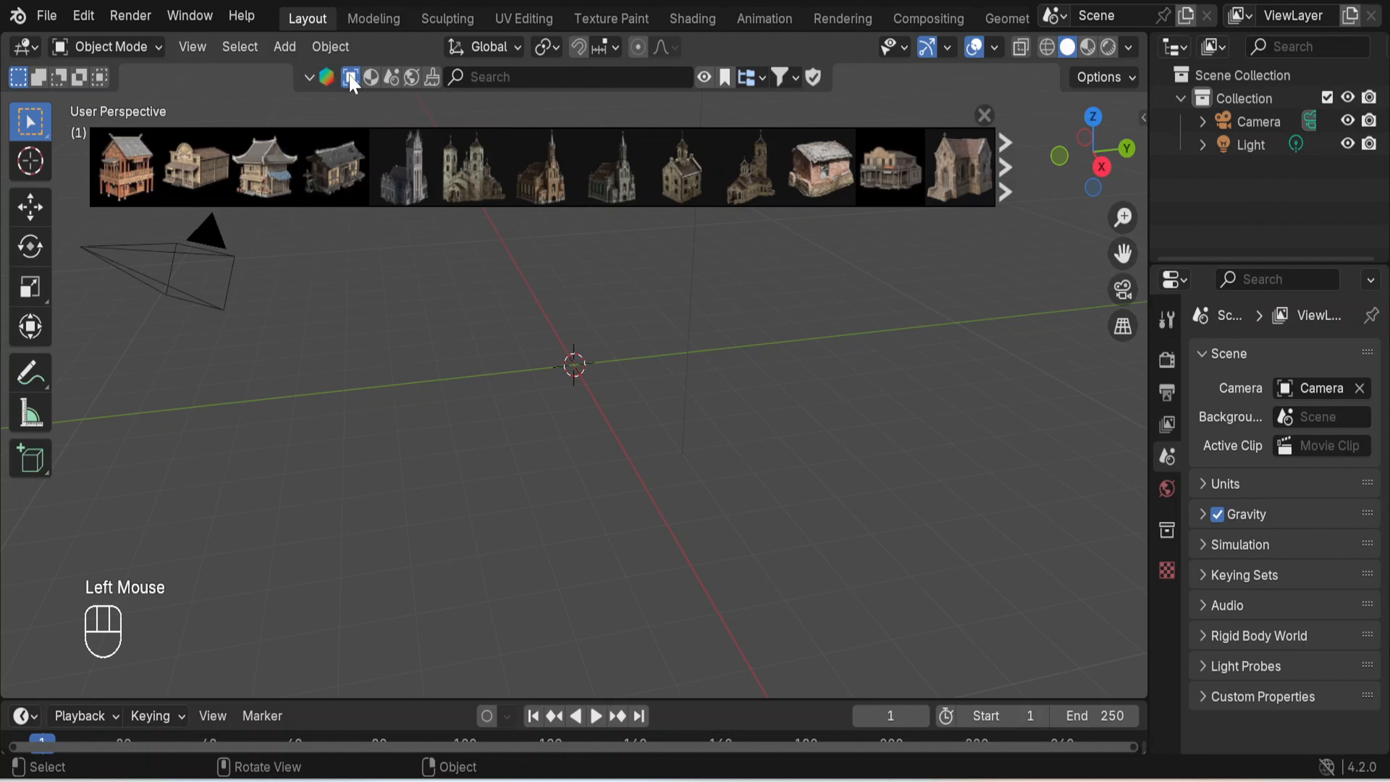
{"action": "left_click", "coordinate": [761, 76]}
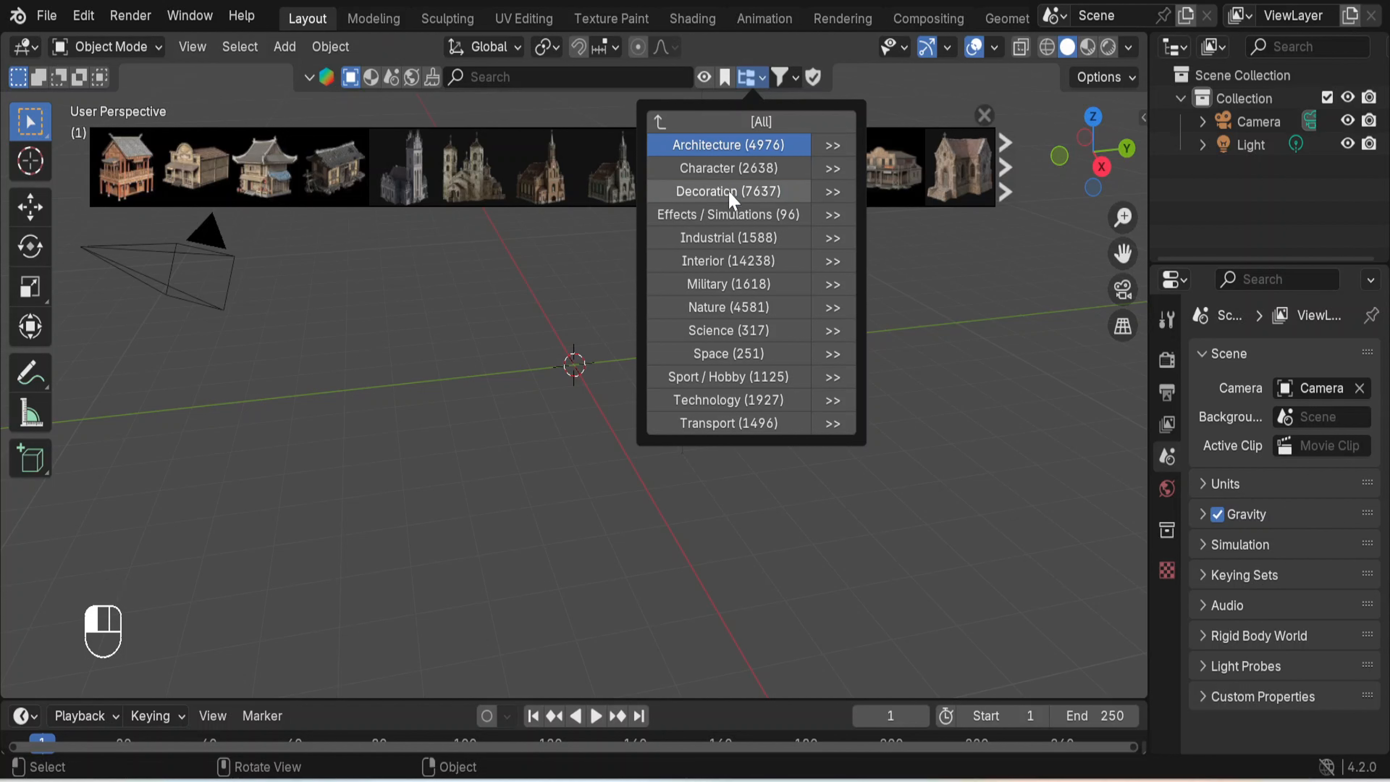
{"action": "left_click", "coordinate": [720, 261]}
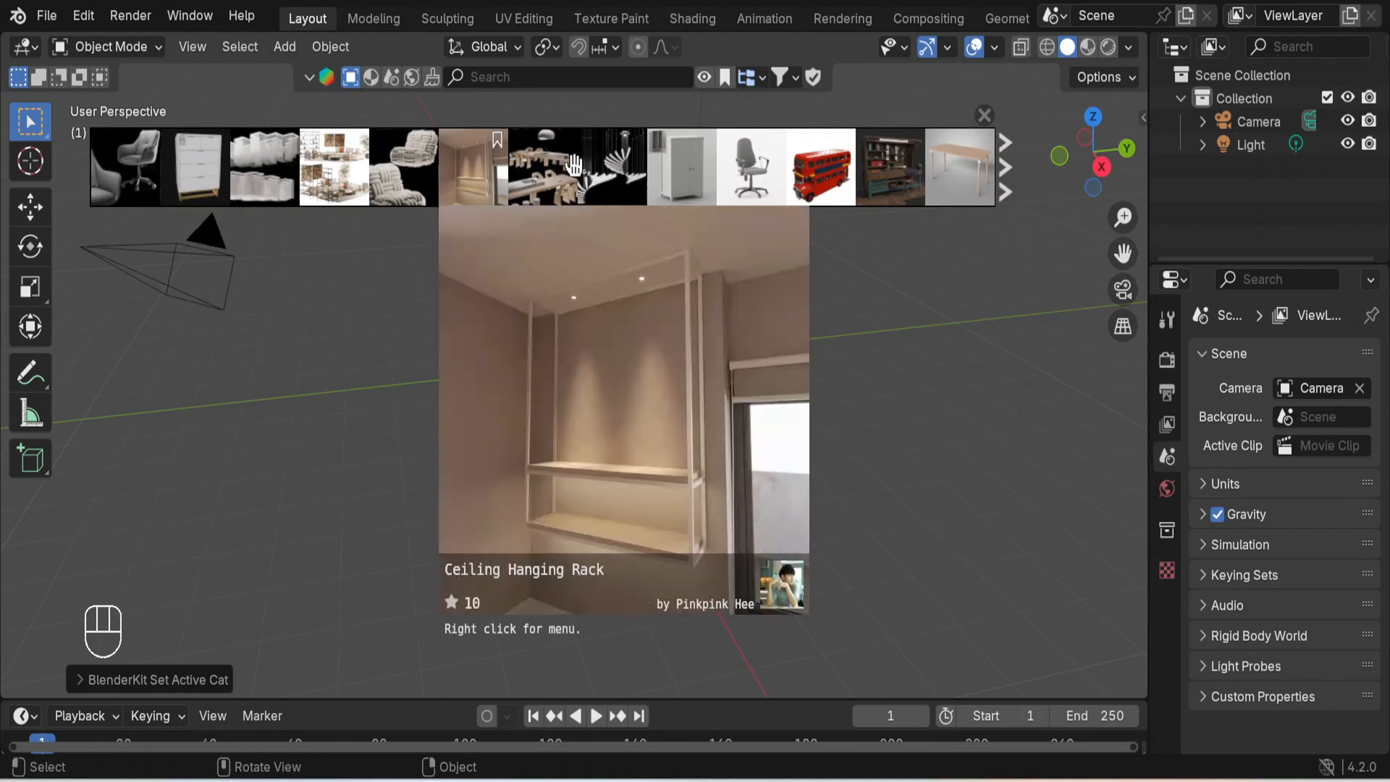
Browse through several pages of Interior models in the asset bar.
{"action": "left_click", "coordinate": [1010, 178]}
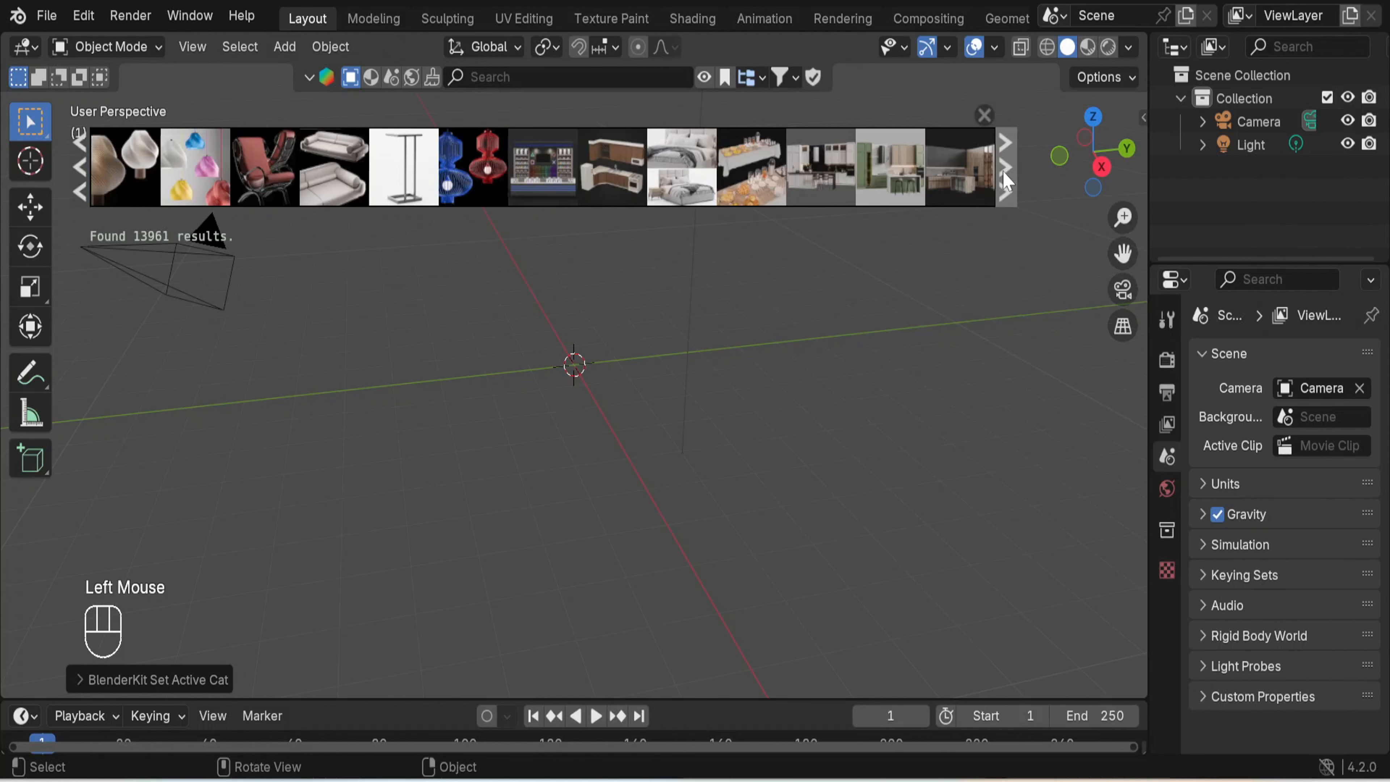
{"action": "left_click", "coordinate": [1007, 176]}
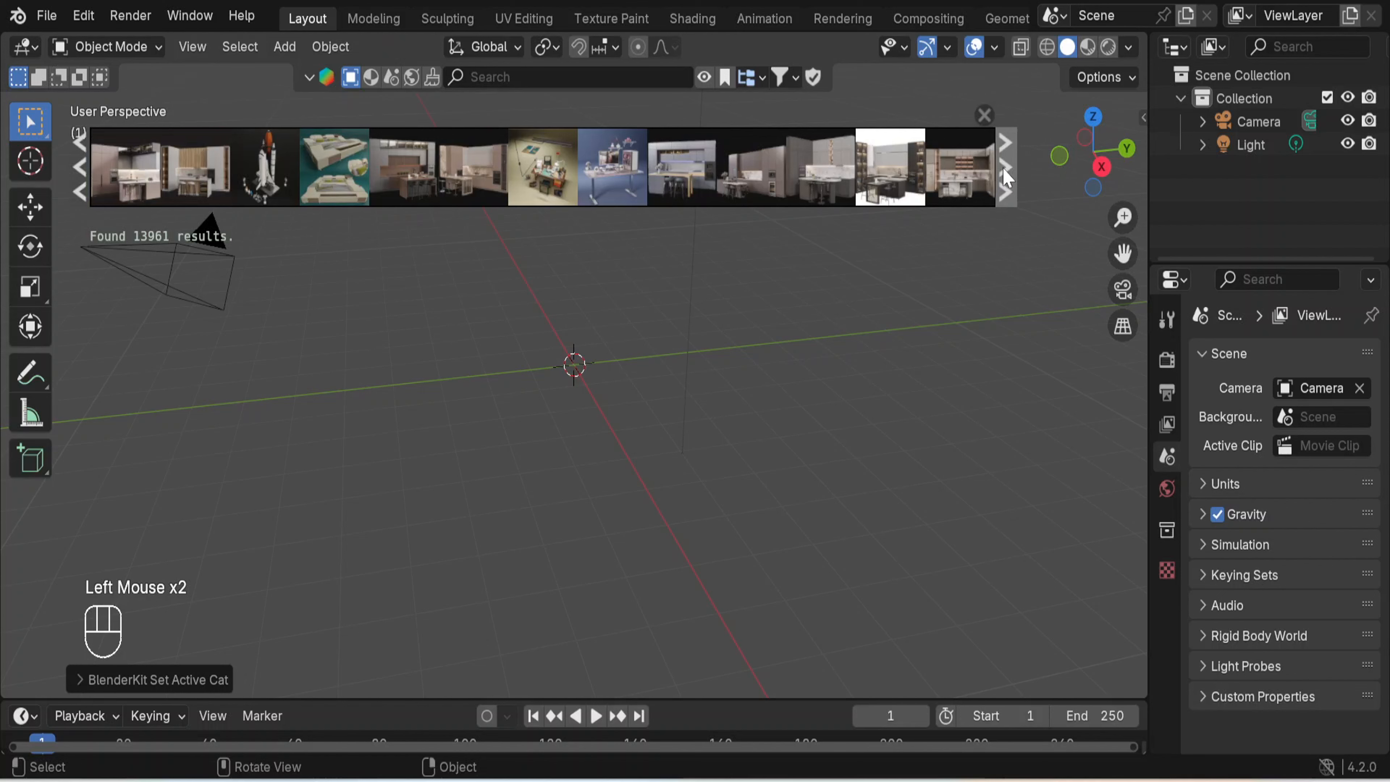
{"action": "left_click", "coordinate": [1006, 176]}
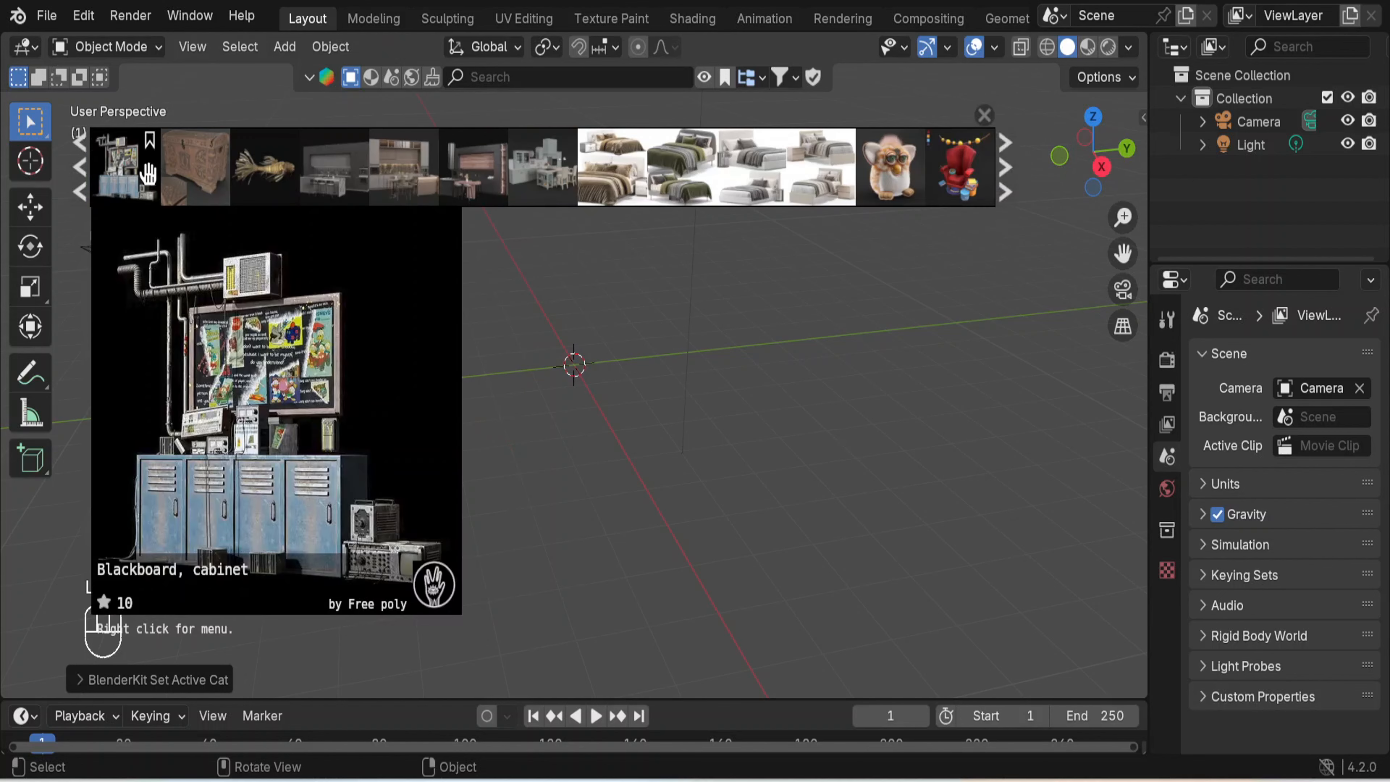
{"action": "left_click", "coordinate": [87, 186]}
{"action": "left_click", "coordinate": [86, 186]}
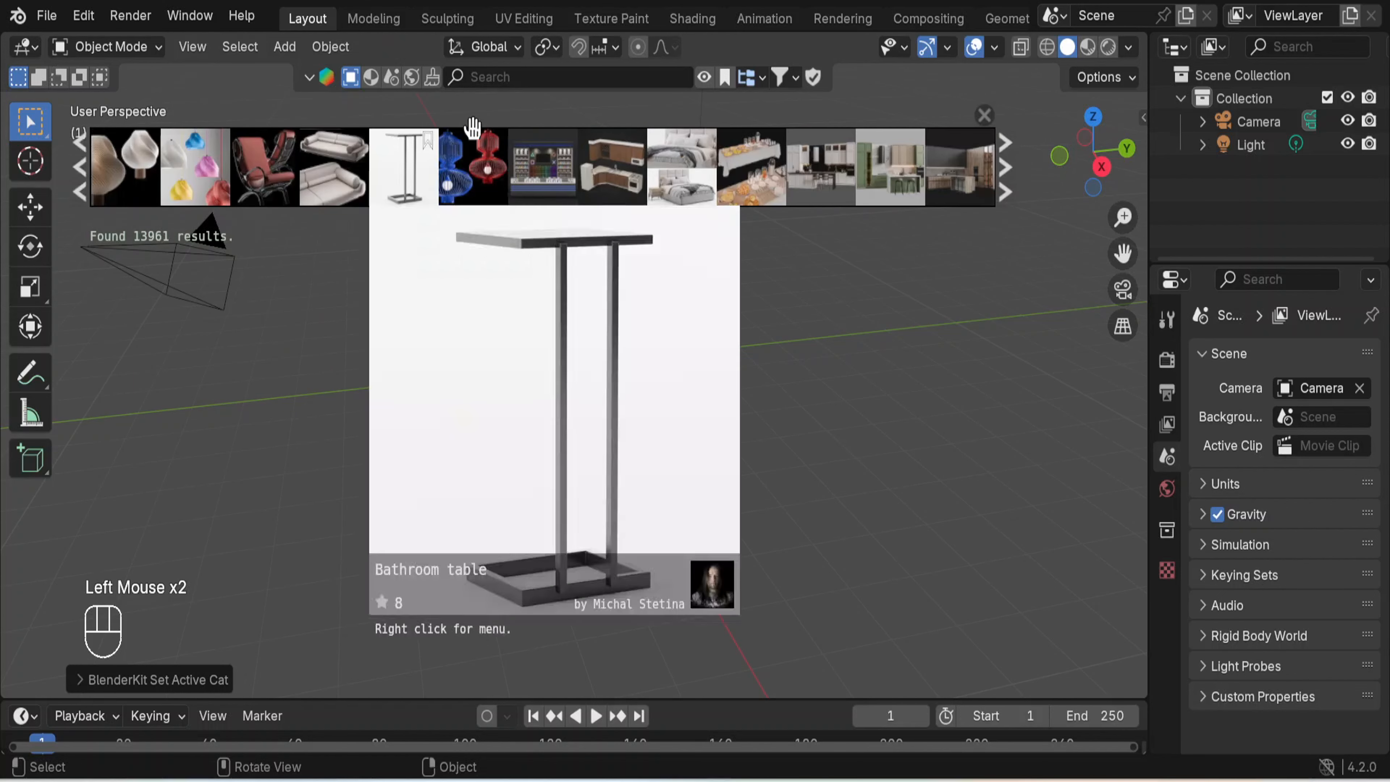
Search the BlenderKit Interior models for "coffee break".
{"action": "left_click", "coordinate": [487, 76]}
{"action": "type", "text": "c"}
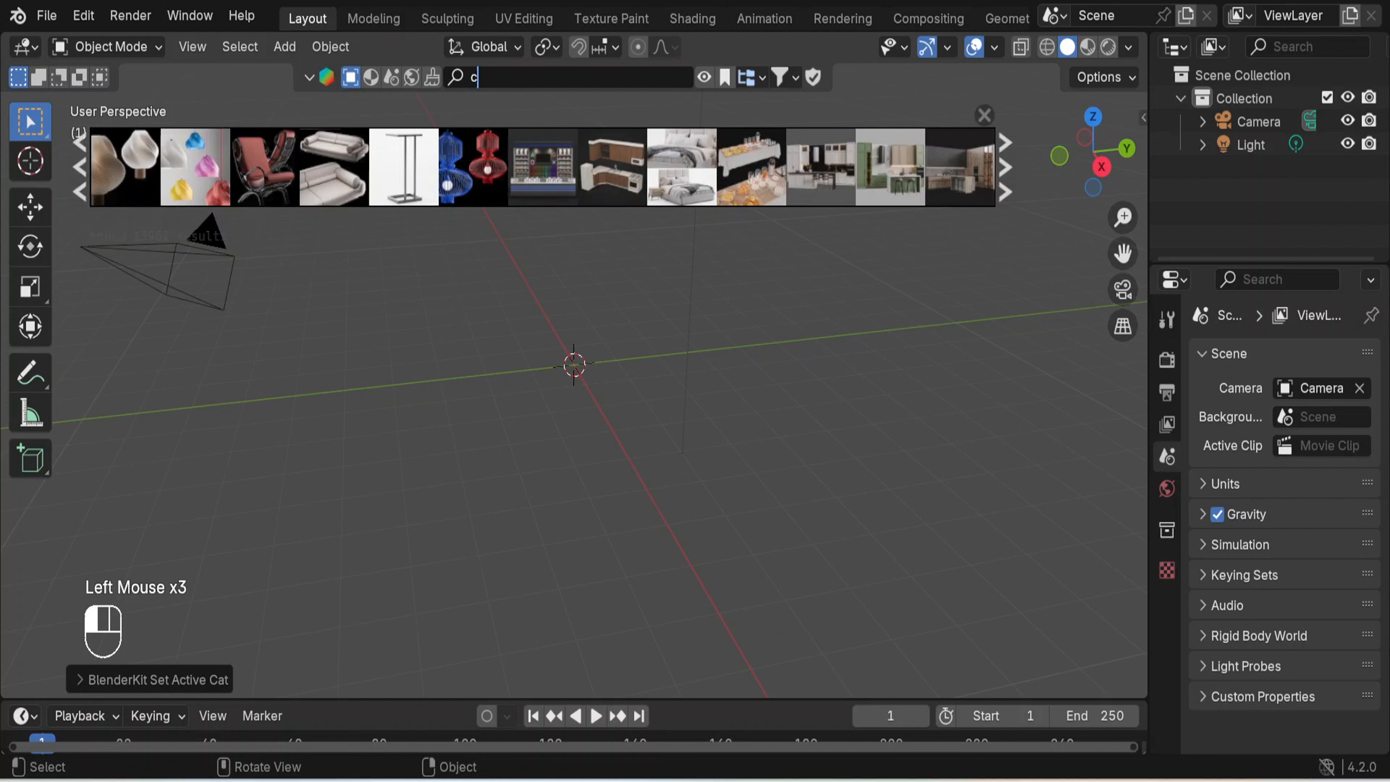
{"action": "type", "text": "off"}
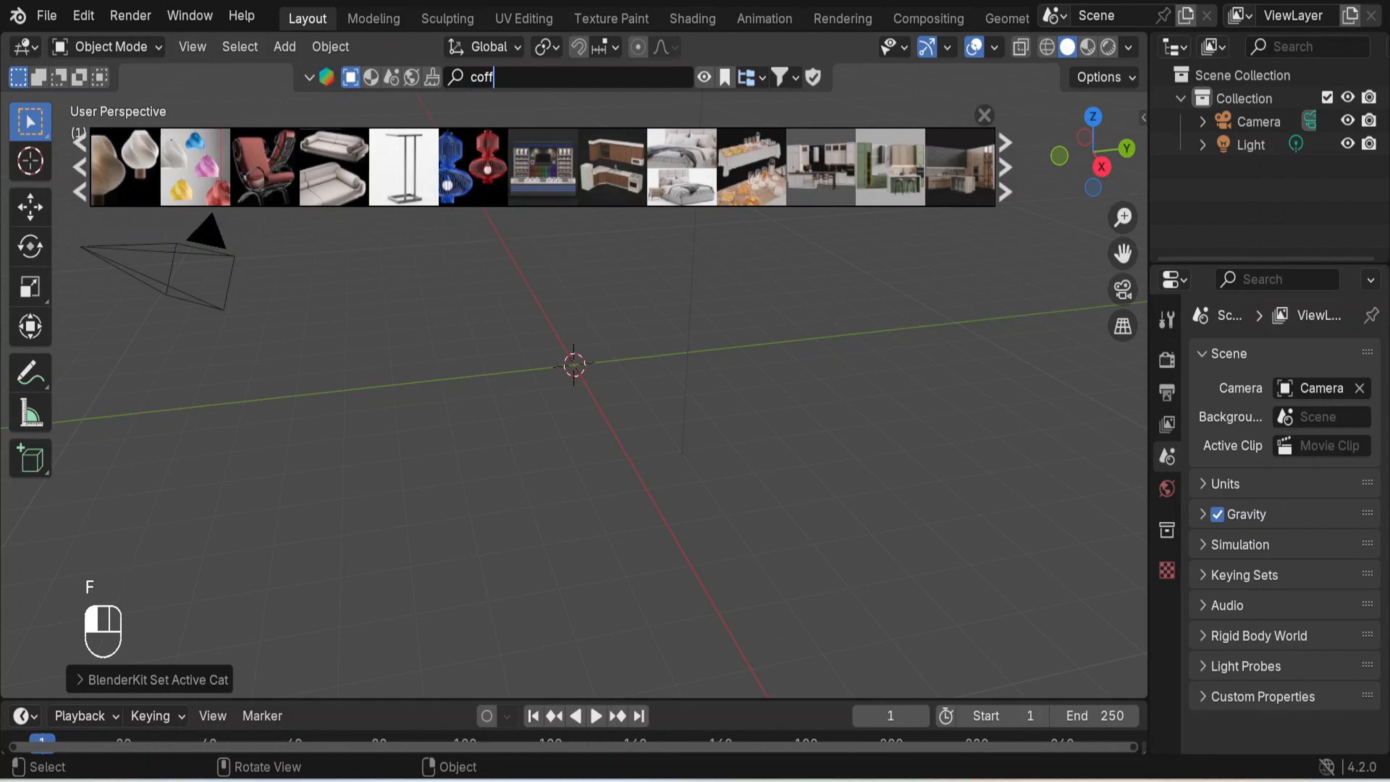
{"action": "type", "text": "ee break"}
{"action": "key", "text": "Return"}
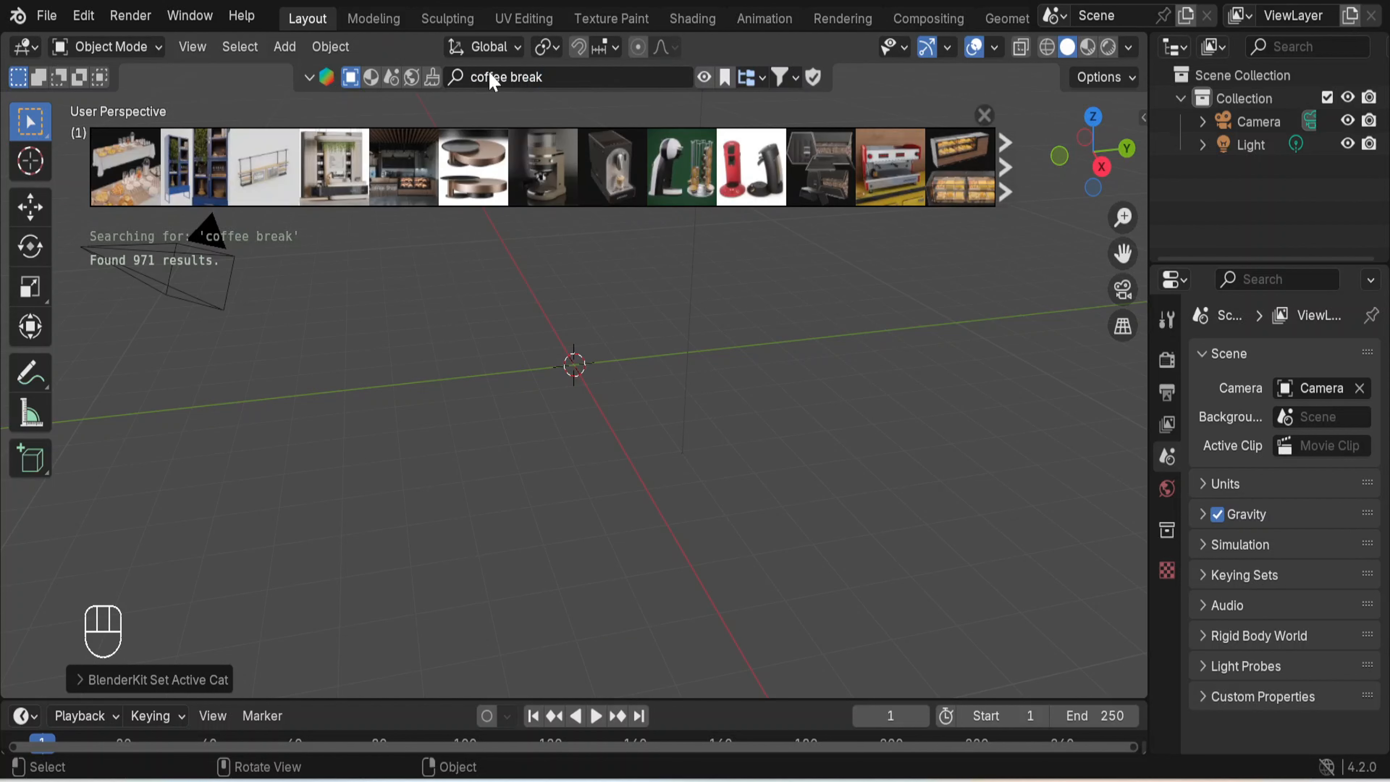
Place the Coffee Break buffet table model near the scene's origin and close the asset bar.
{"action": "mouse_move", "coordinate": [403, 166]}
{"action": "mouse_move", "coordinate": [138, 174]}
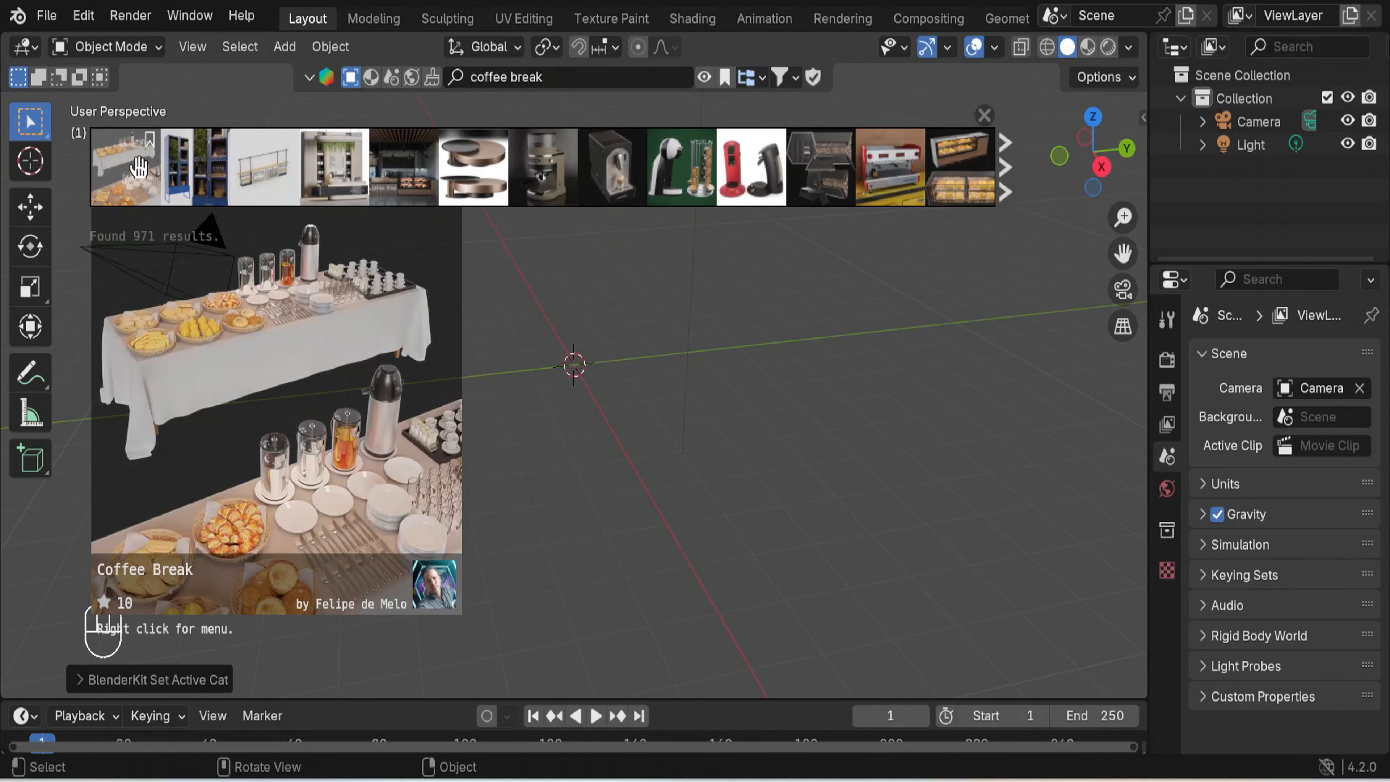
{"action": "left_click_drag", "start_coordinate": [138, 166], "coordinate": [609, 392]}
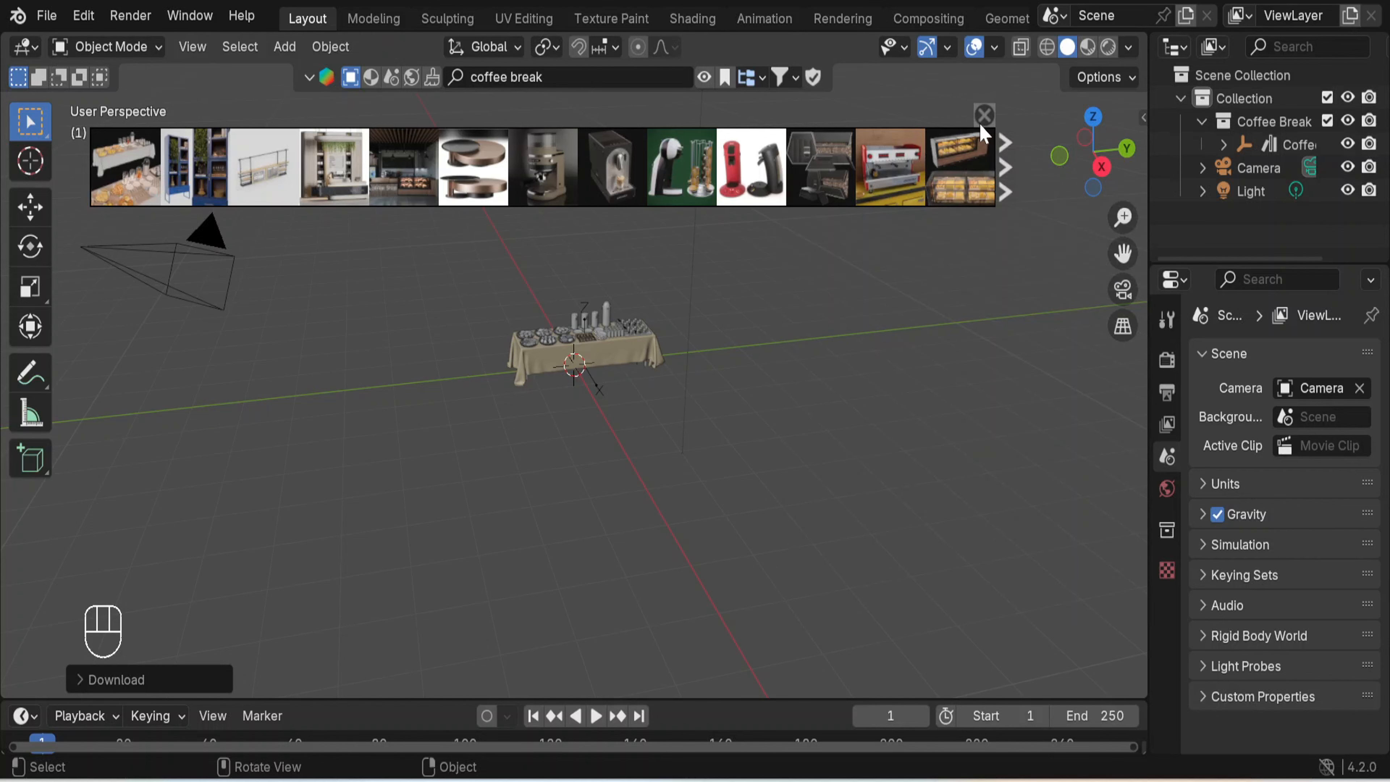
{"action": "left_click", "coordinate": [983, 116]}
{"action": "scroll", "coordinate": [784, 301], "scroll_direction": "up", "scroll_amount": 5}
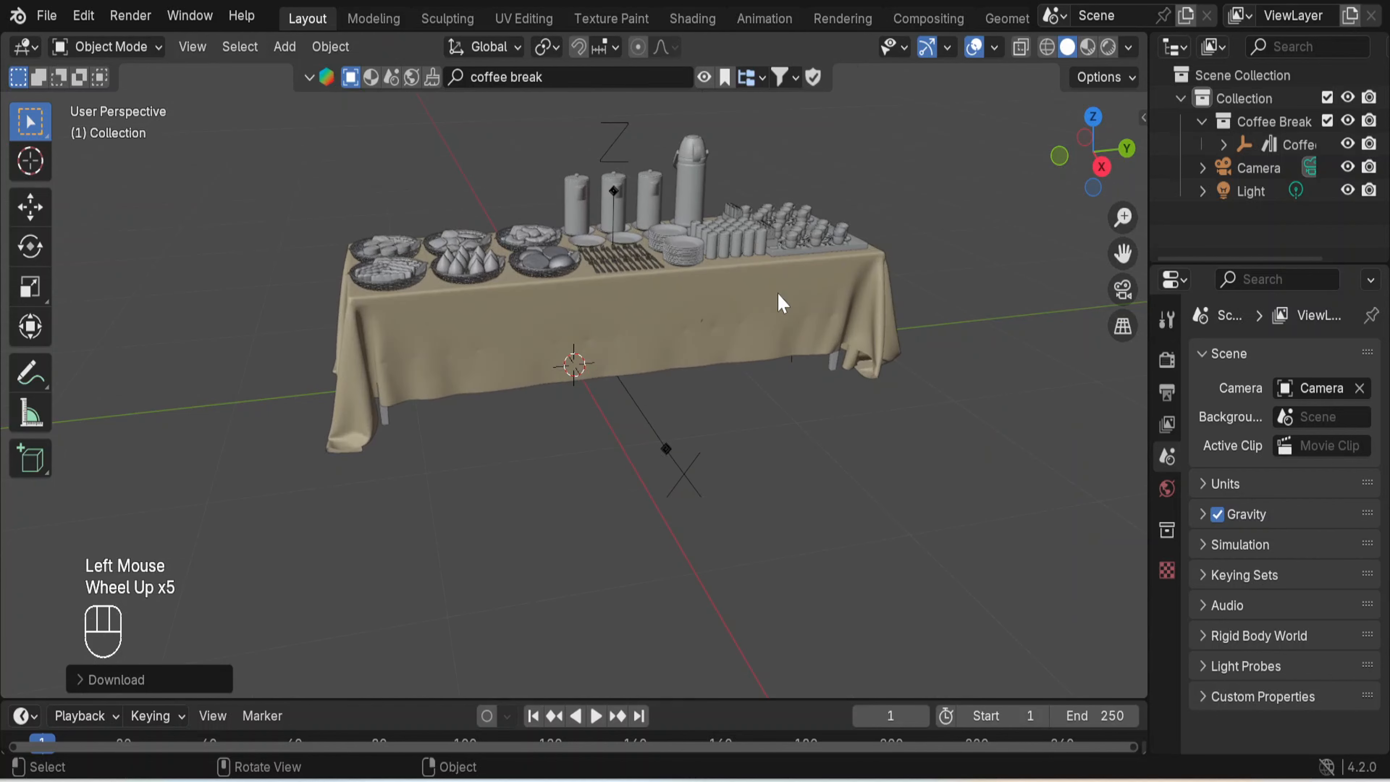
{"action": "middle_click_drag", "start_coordinate": [503, 438], "coordinate": [478, 474]}
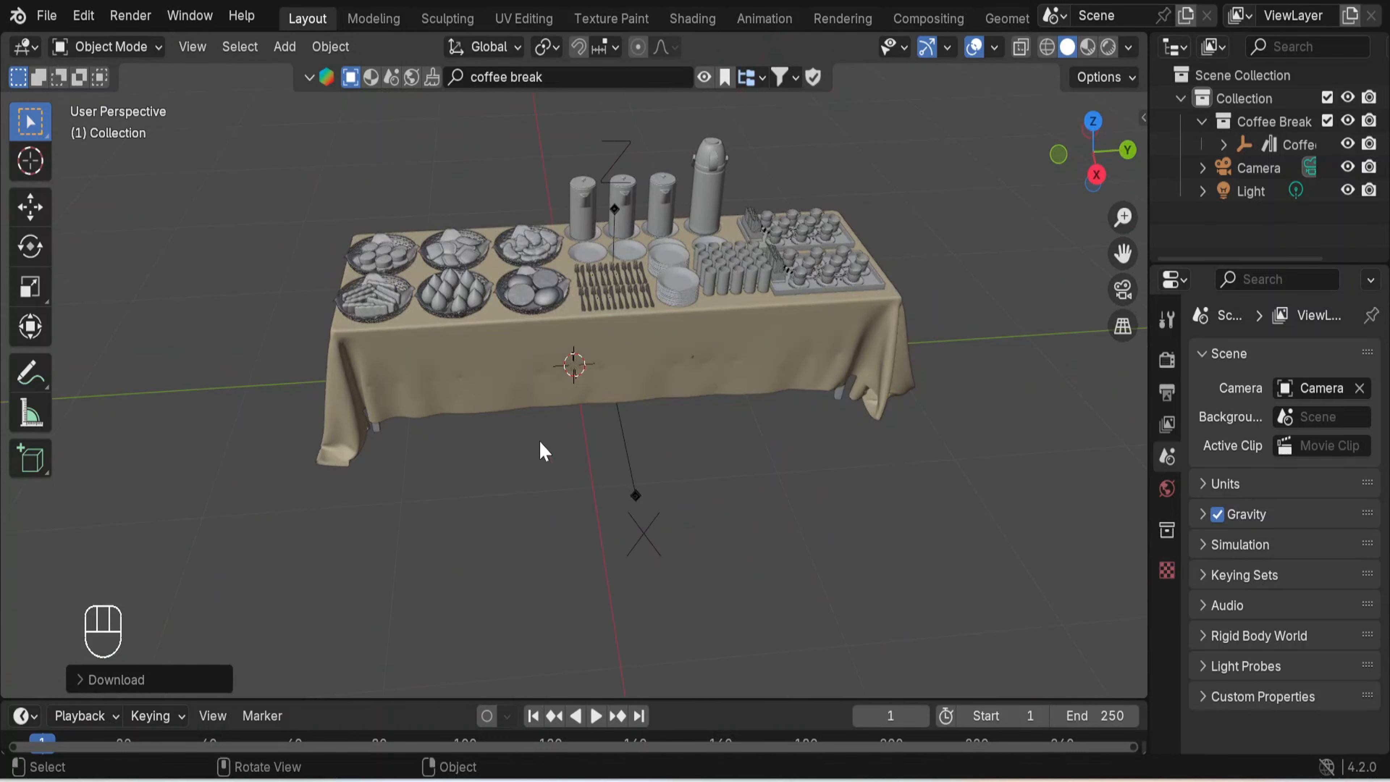
Collapse the BlenderKit search bar and switch the viewport to Material Preview shading.
{"action": "middle_click_drag", "start_coordinate": [618, 433], "coordinate": [600, 493], "text": "shift"}
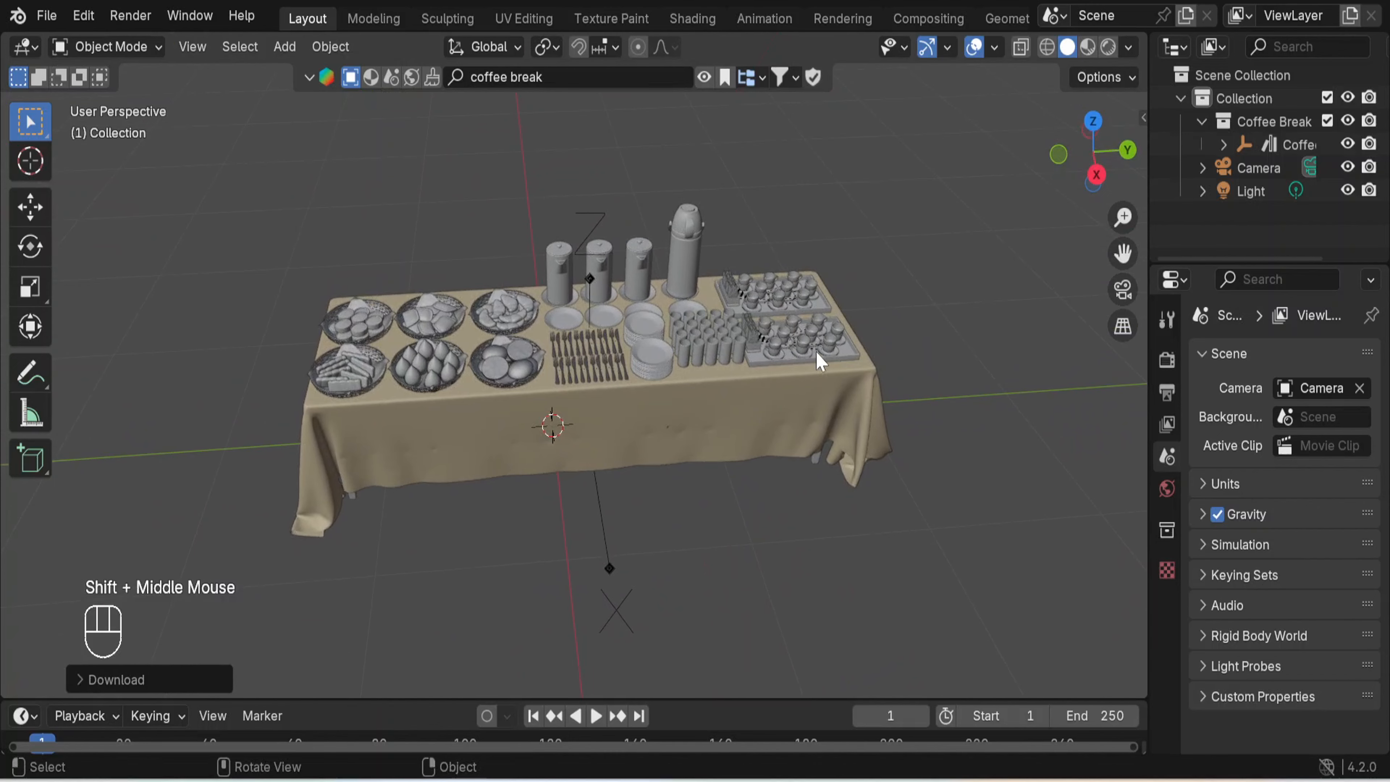
{"action": "scroll", "coordinate": [819, 356], "scroll_direction": "up", "scroll_amount": 2}
{"action": "scroll", "coordinate": [819, 356], "scroll_direction": "down", "scroll_amount": 2}
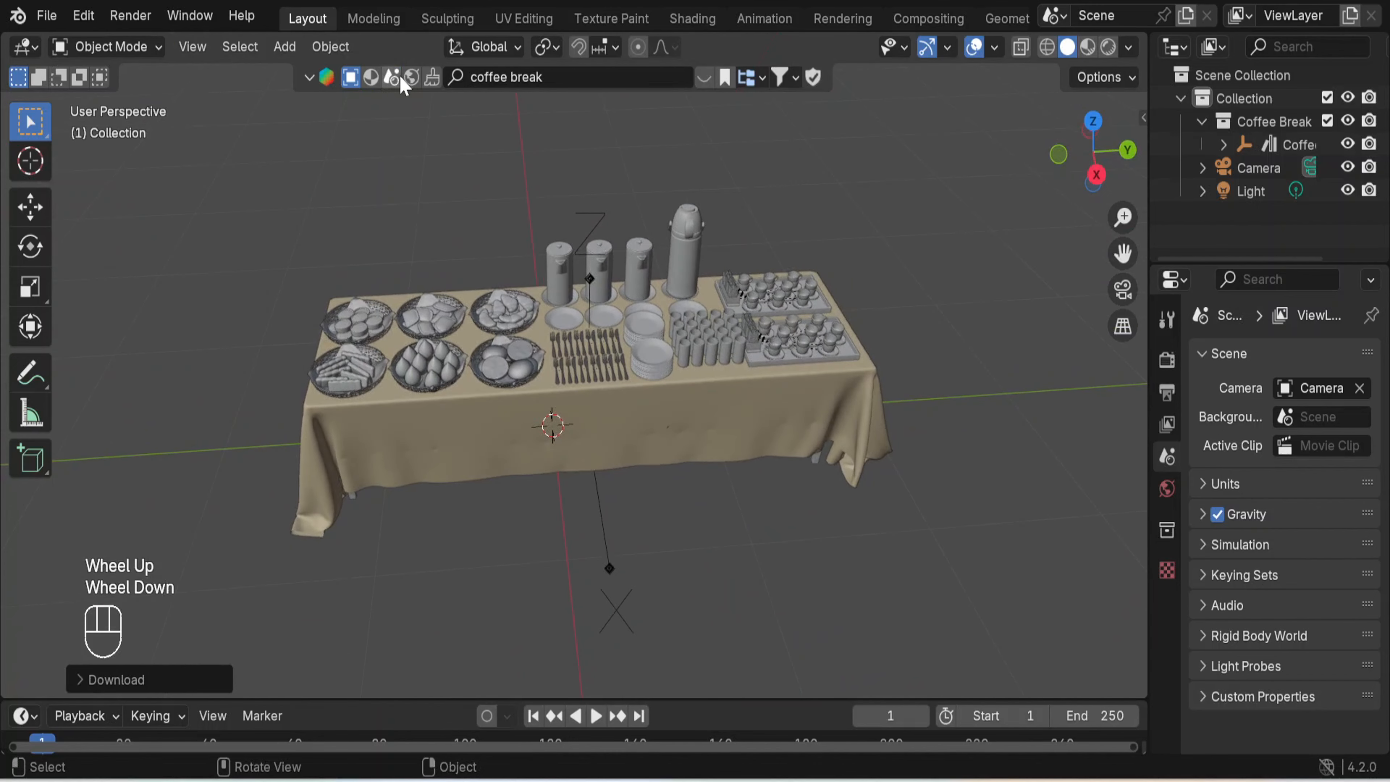
{"action": "left_click", "coordinate": [310, 78]}
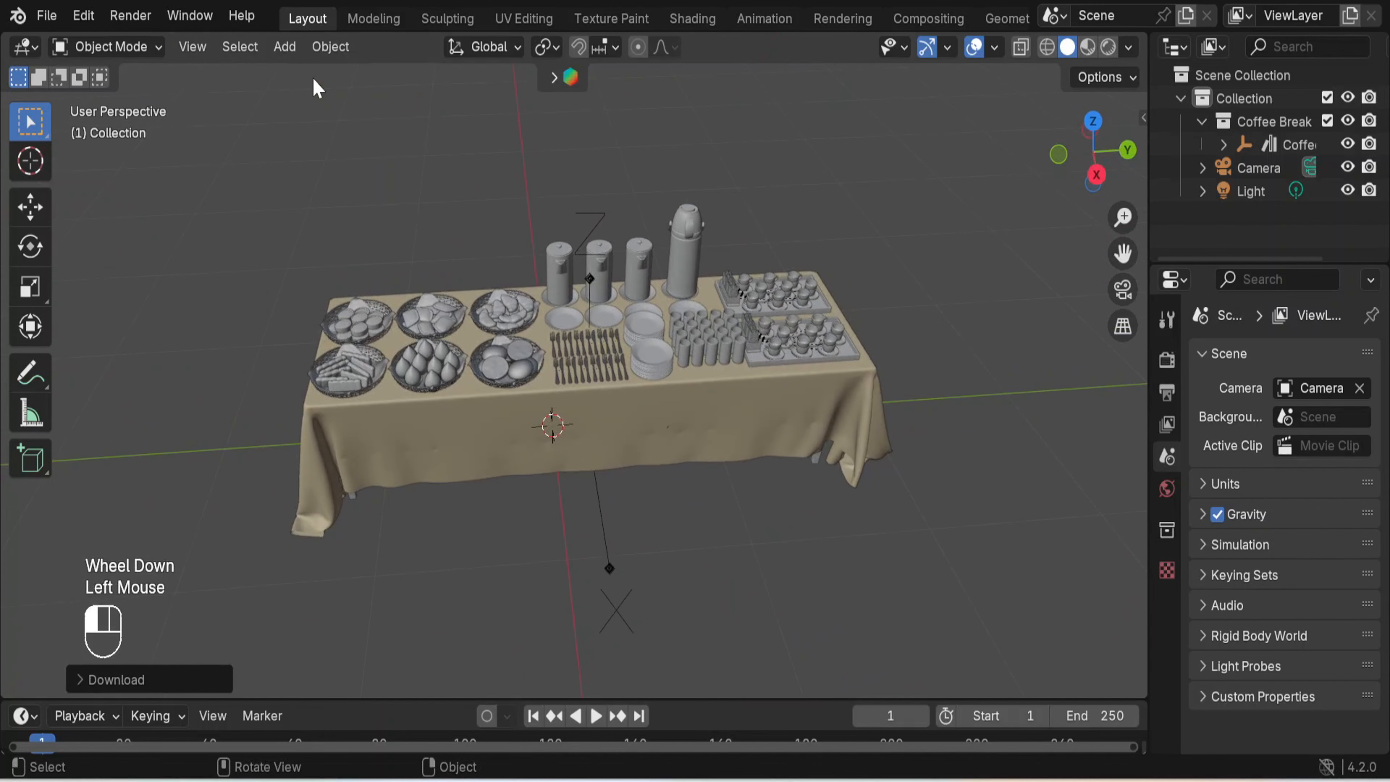
{"action": "left_click", "coordinate": [1088, 47]}
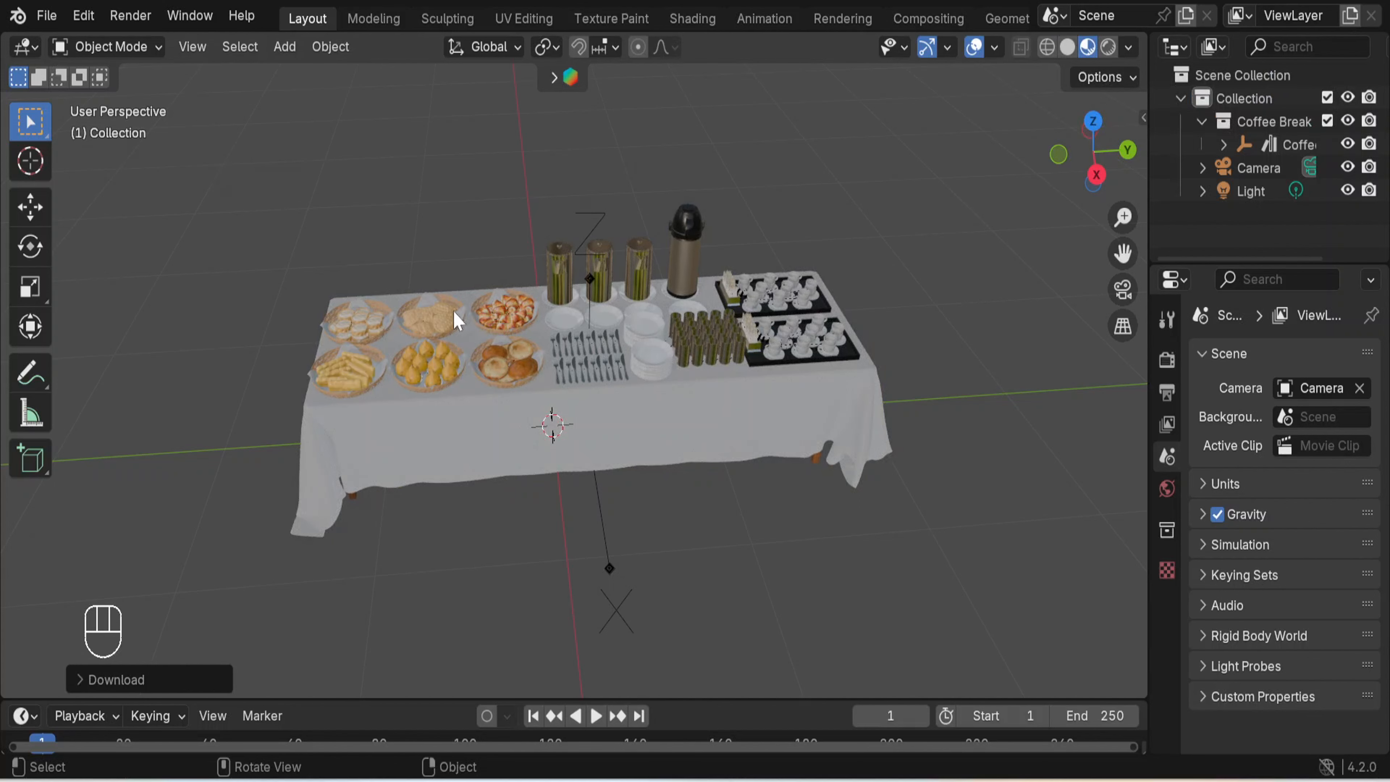
Examine the food baskets, cutlery, plates and cups on the buffet table up close and from a distance.
{"action": "scroll", "coordinate": [650, 357], "scroll_direction": "up", "scroll_amount": 6}
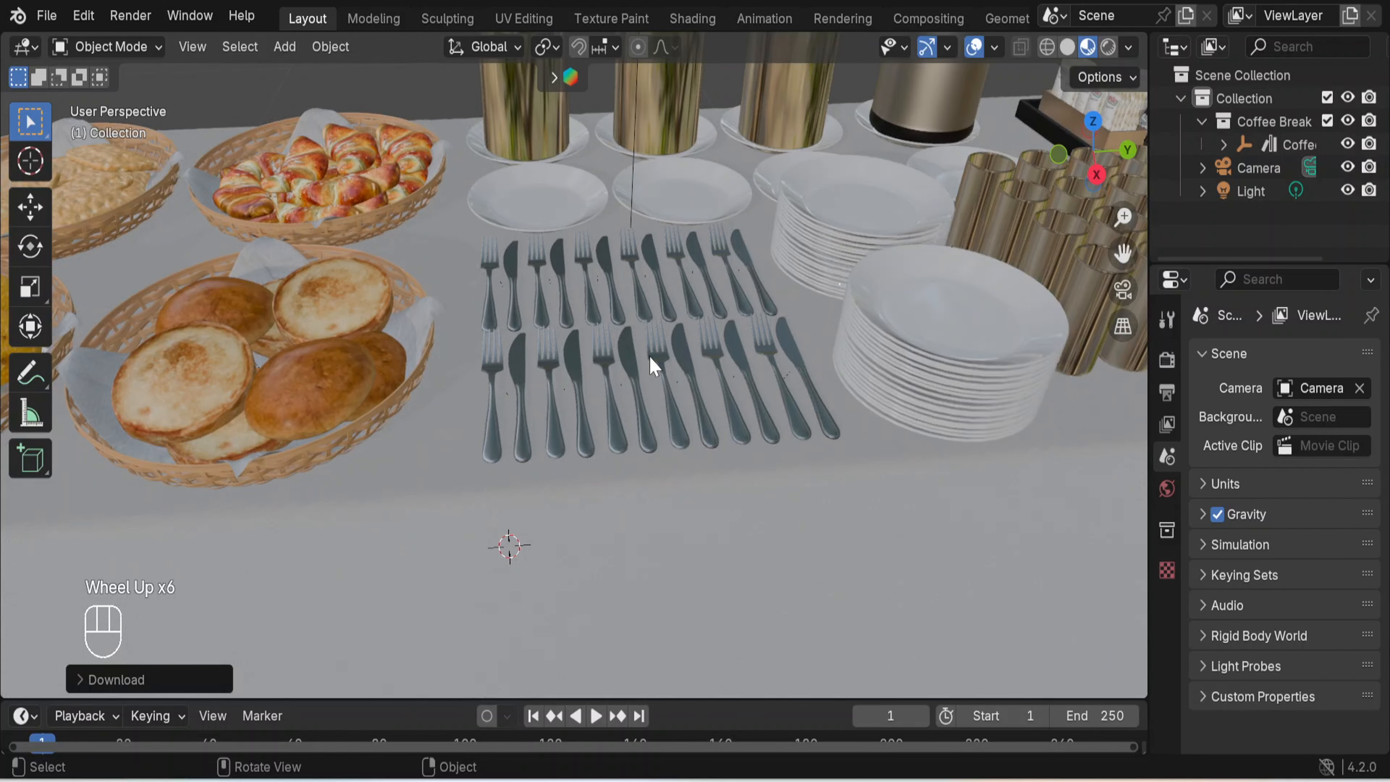
{"action": "scroll", "coordinate": [649, 356], "scroll_direction": "down", "scroll_amount": 5}
{"action": "middle_click_drag", "start_coordinate": [606, 451], "coordinate": [609, 251]}
{"action": "scroll", "coordinate": [612, 256], "scroll_direction": "up", "scroll_amount": 3}
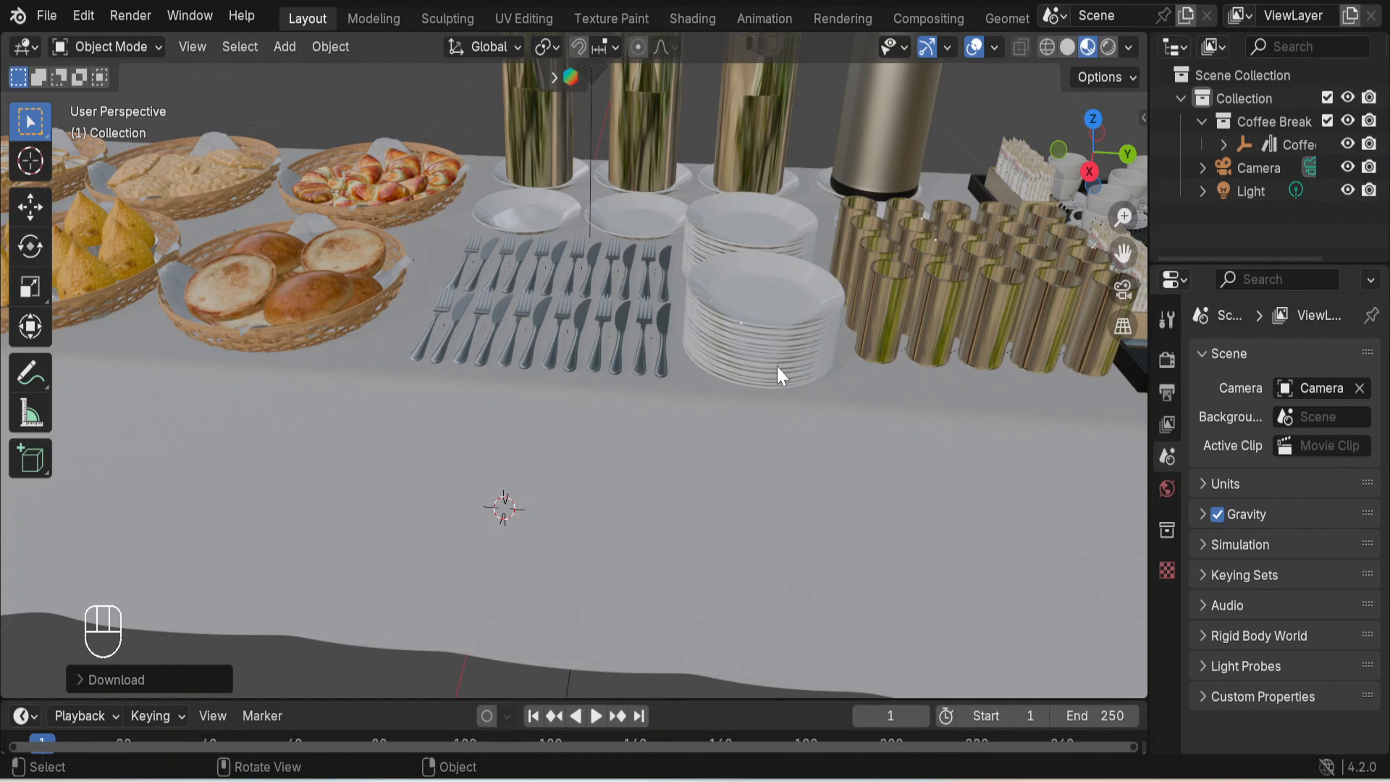
{"action": "scroll", "coordinate": [775, 373], "scroll_direction": "down", "scroll_amount": 2}
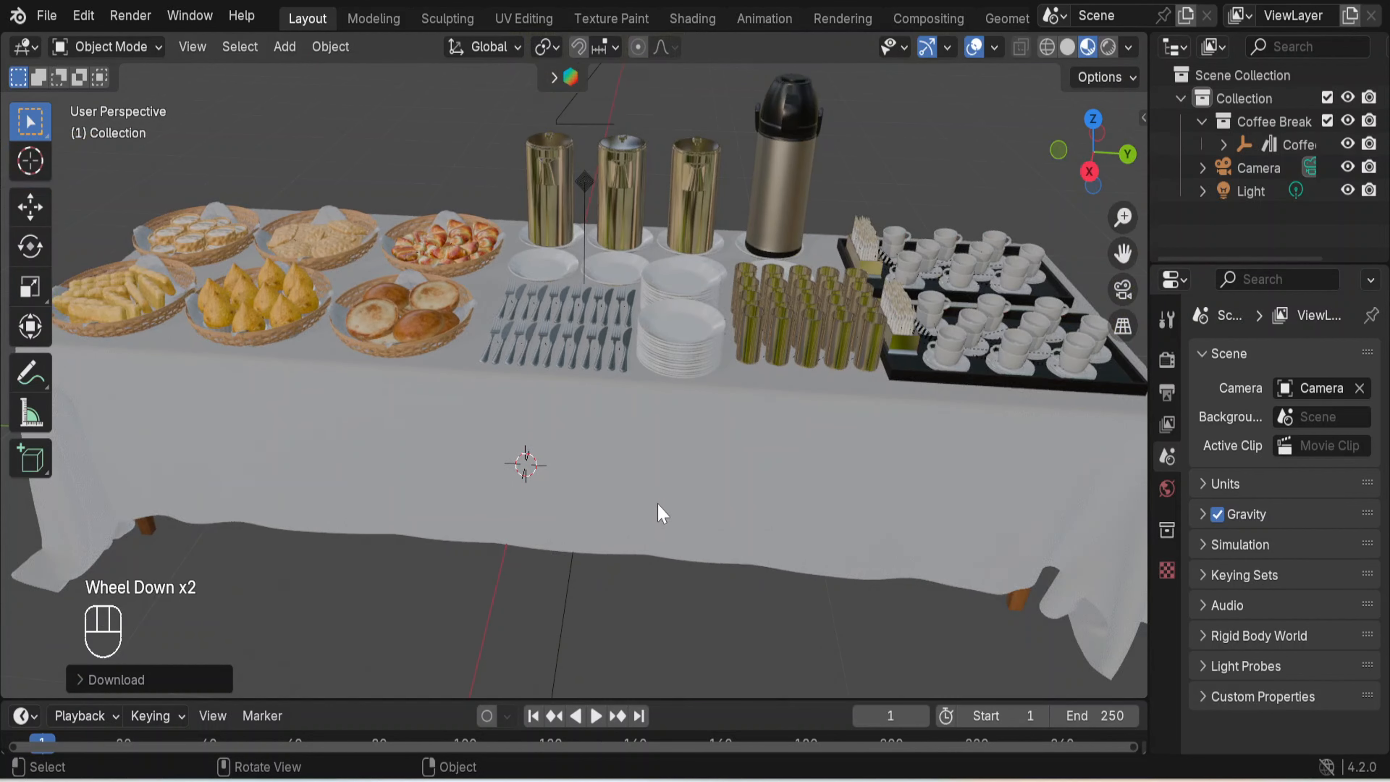
{"action": "scroll", "coordinate": [657, 502], "scroll_direction": "down", "scroll_amount": 3}
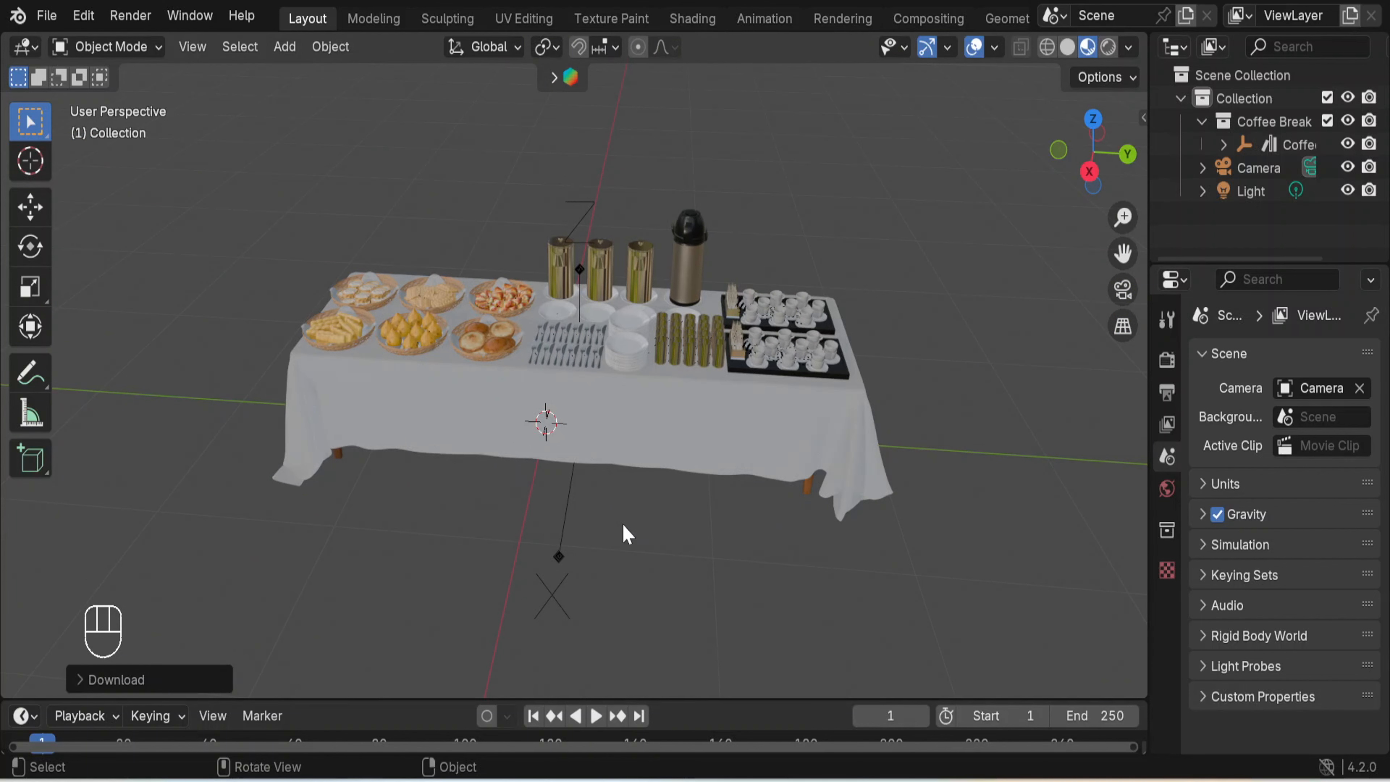
{"action": "mouse_move", "coordinate": [627, 534]}
{"action": "middle_mouse_down"}
{"action": "mouse_move", "coordinate": [694, 497]}
{"action": "mouse_move", "coordinate": [713, 426]}
{"action": "mouse_move", "coordinate": [663, 548]}
{"action": "mouse_move", "coordinate": [634, 549]}
{"action": "middle_mouse_up"}
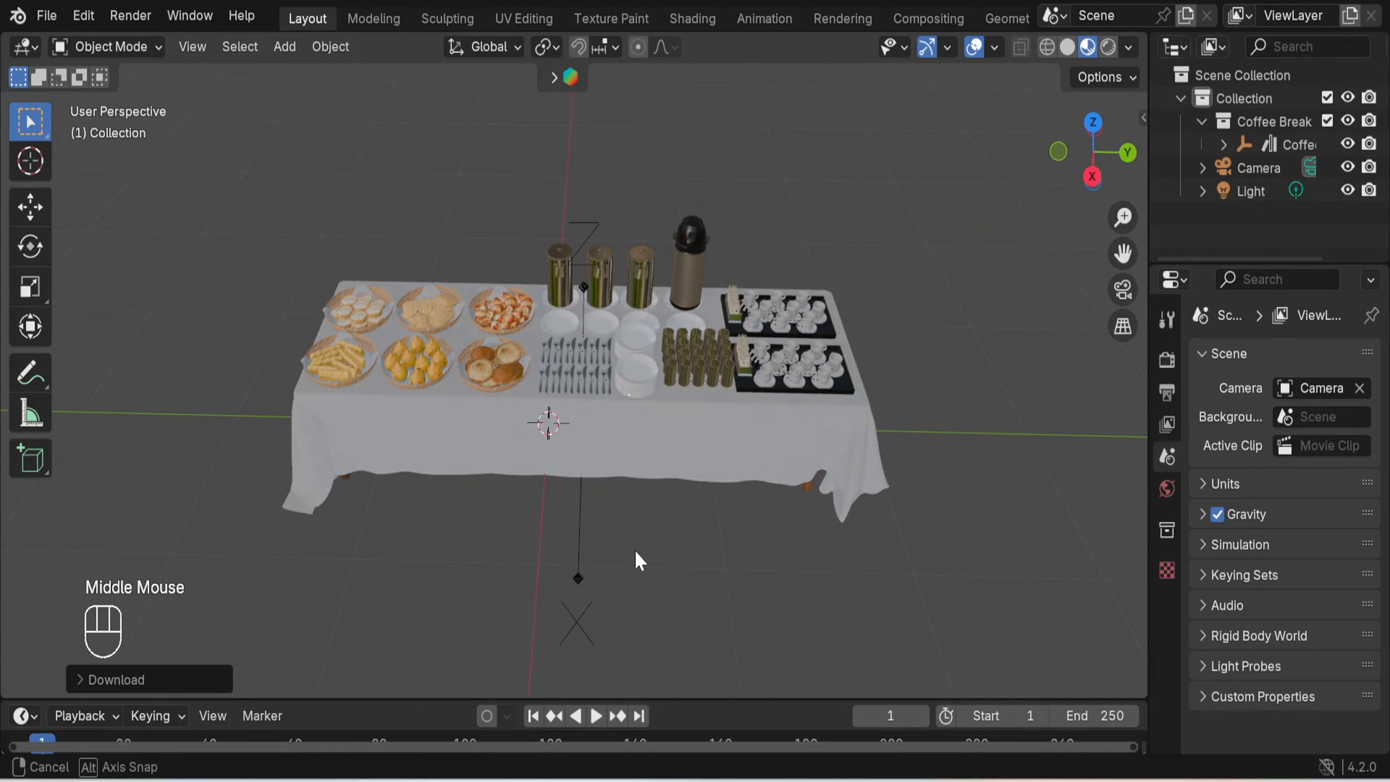
Add a mesh plane at the scene's origin beneath the buffet table.
{"action": "left_click", "coordinate": [284, 47]}
{"action": "mouse_move", "coordinate": [304, 72]}
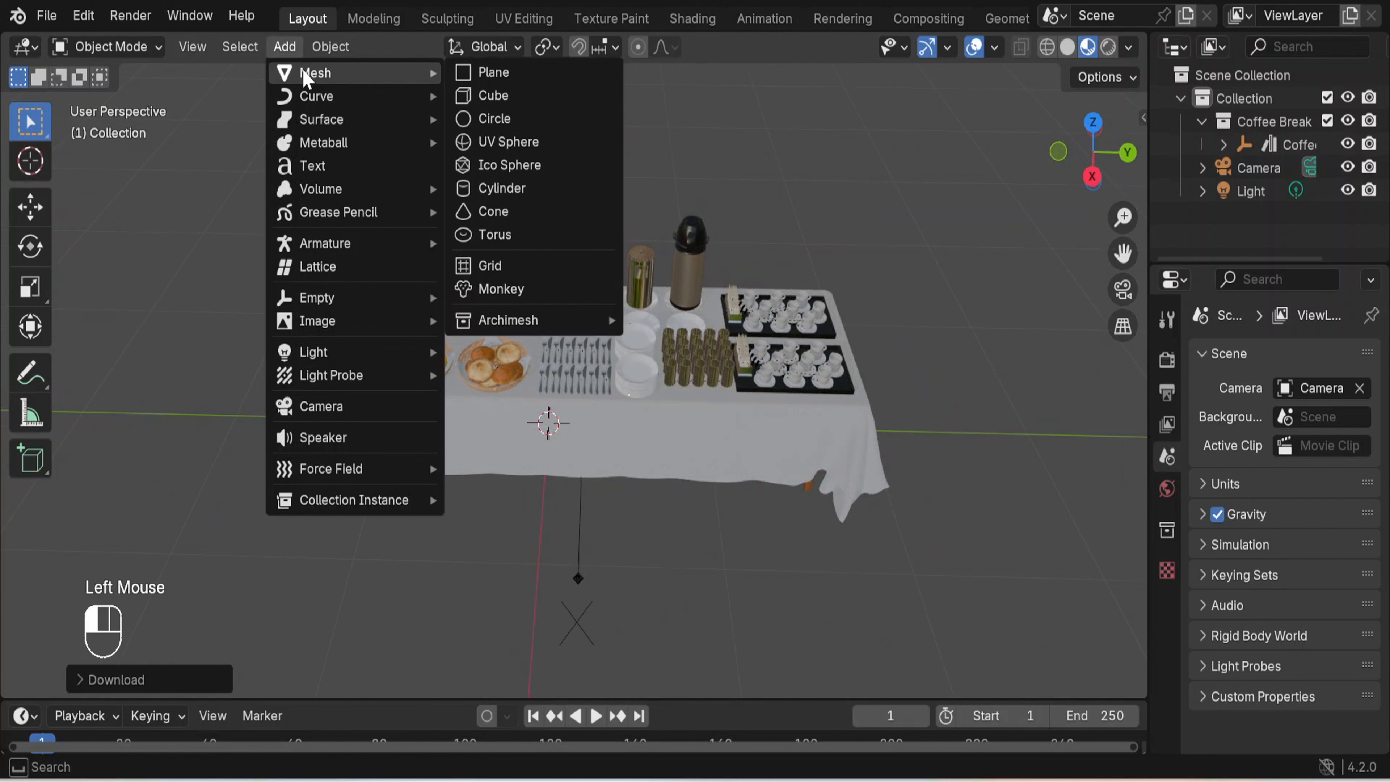
{"action": "left_click", "coordinate": [495, 74]}
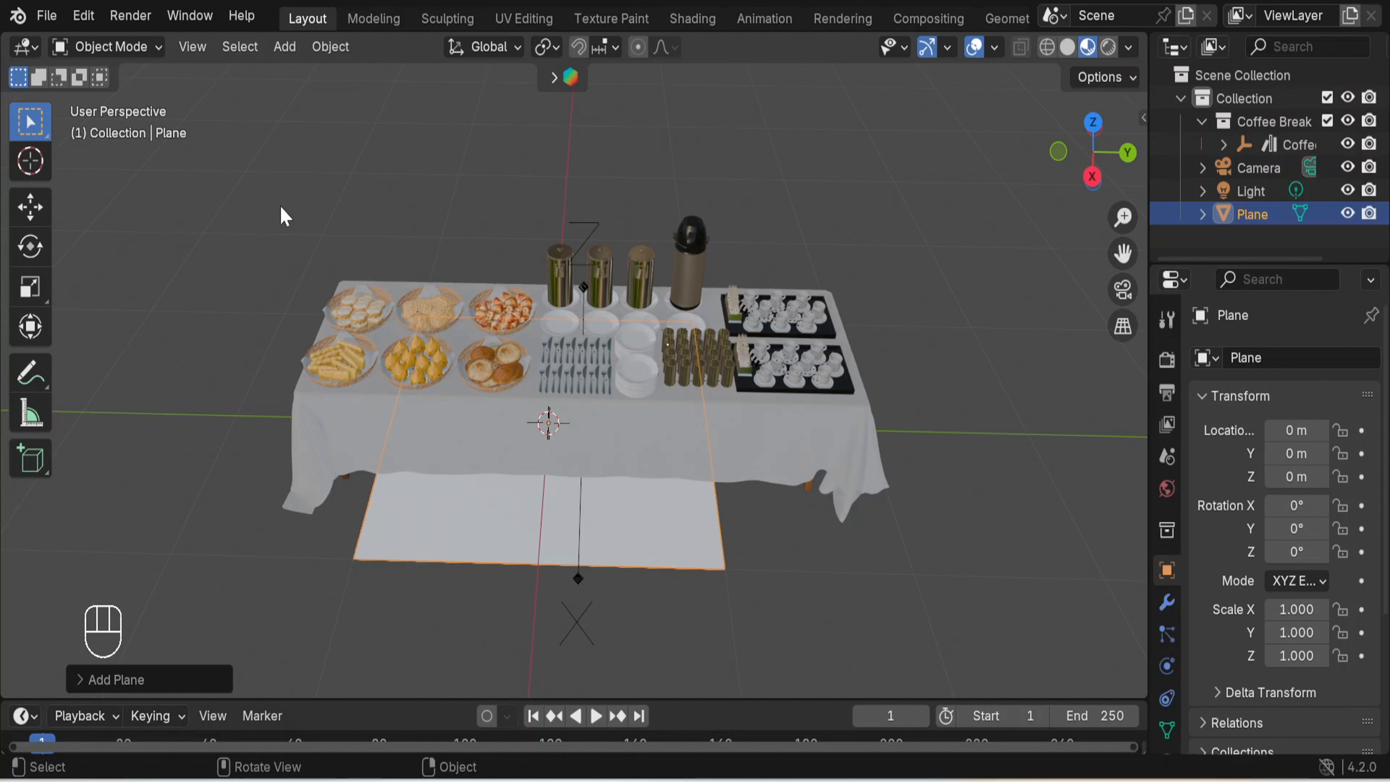
Look at the table and plane from the preset Top, Bottom and Front viewpoints.
{"action": "left_click", "coordinate": [199, 48]}
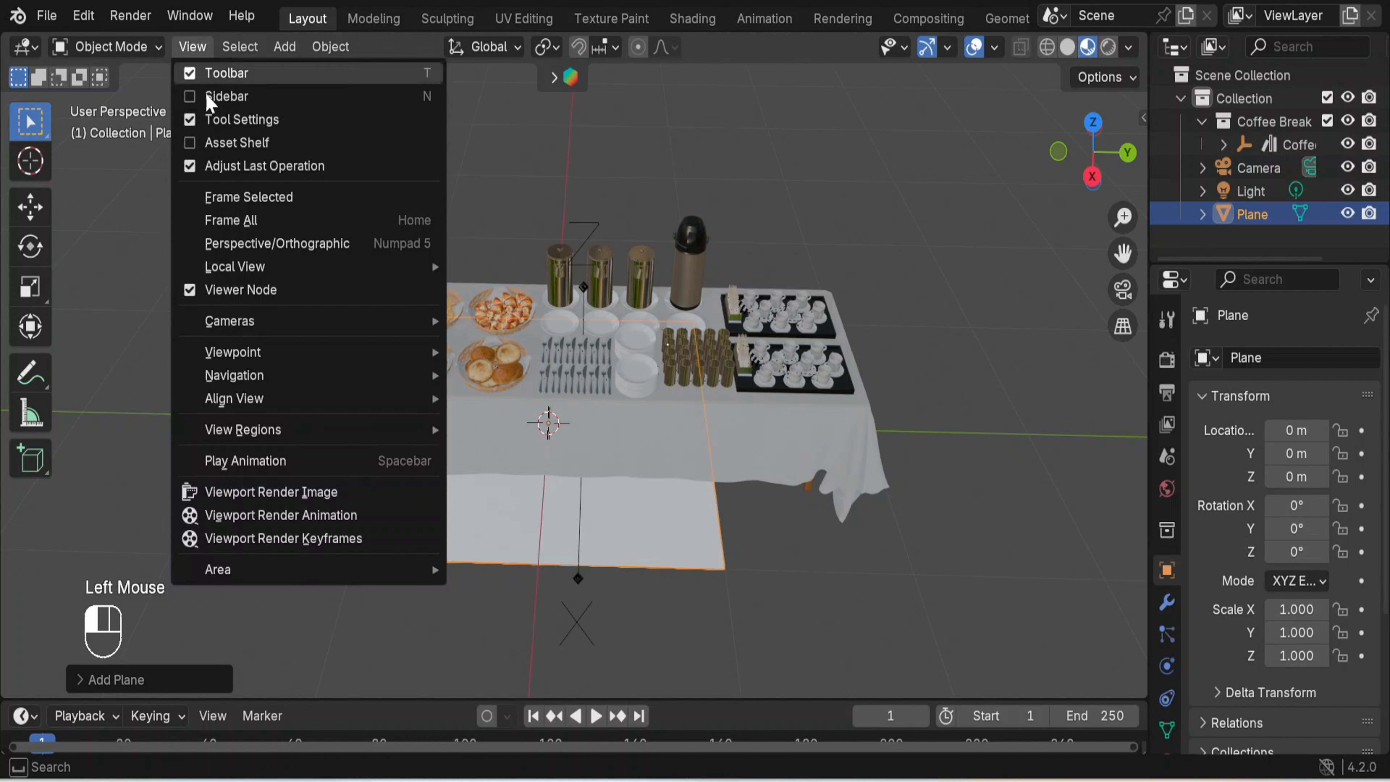
{"action": "mouse_move", "coordinate": [310, 362]}
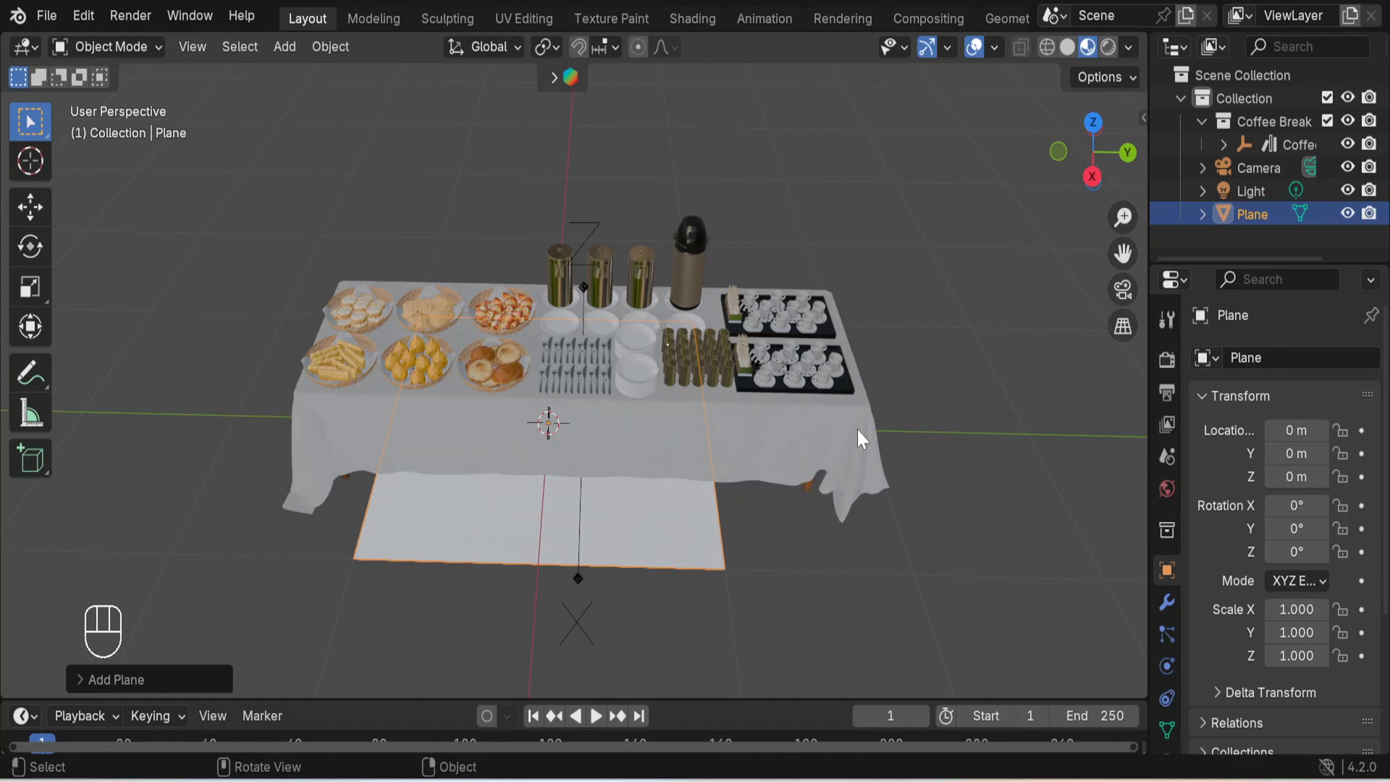
{"action": "left_click", "coordinate": [194, 53]}
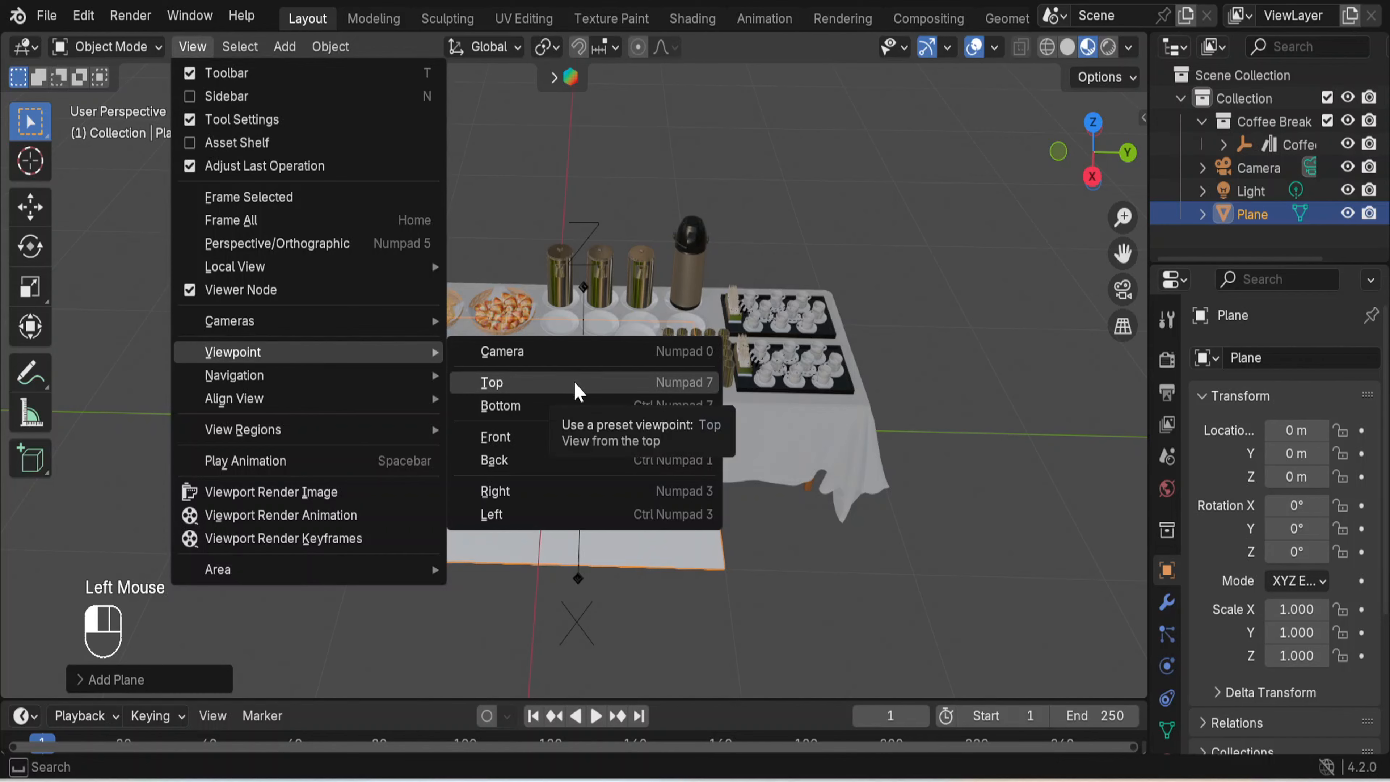
{"action": "left_click", "coordinate": [576, 392]}
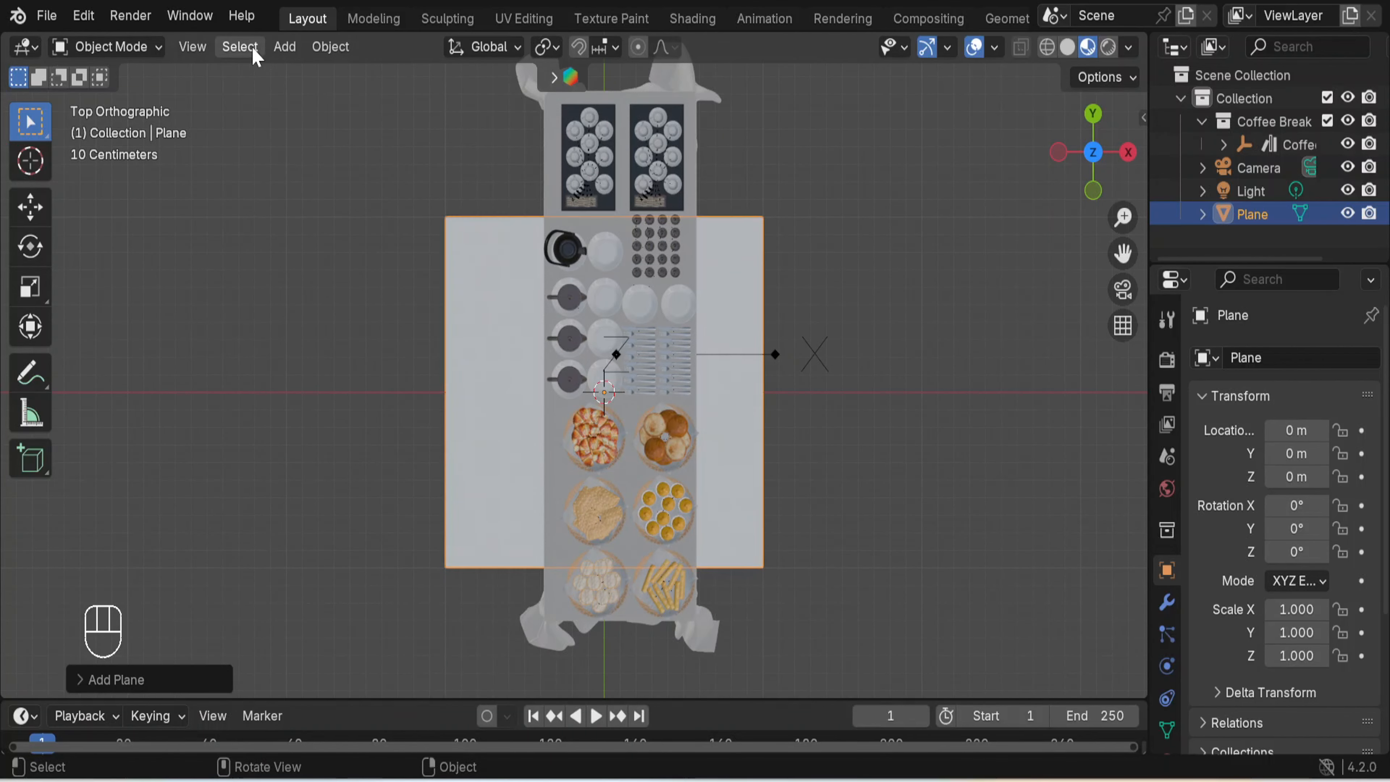
{"action": "left_click", "coordinate": [192, 47]}
{"action": "mouse_move", "coordinate": [286, 376]}
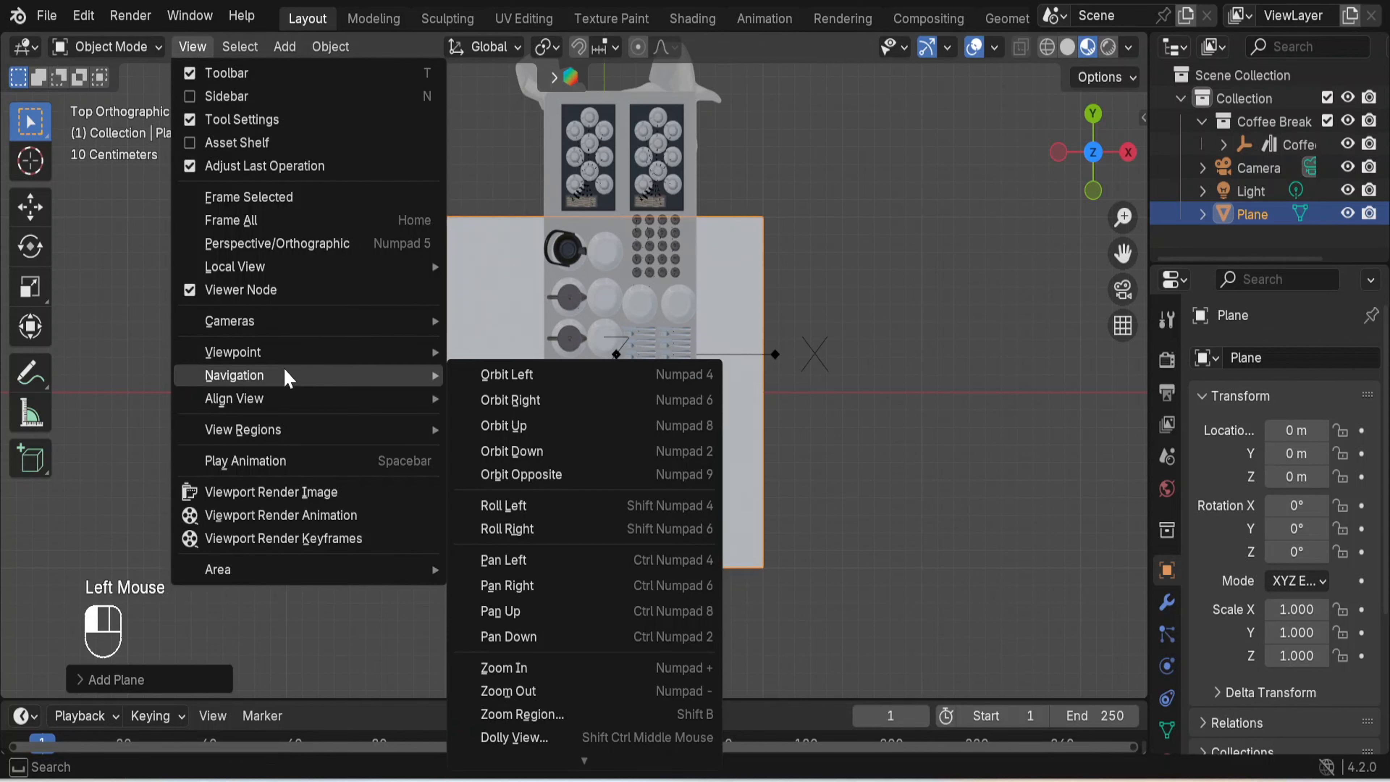
{"action": "mouse_move", "coordinate": [321, 354]}
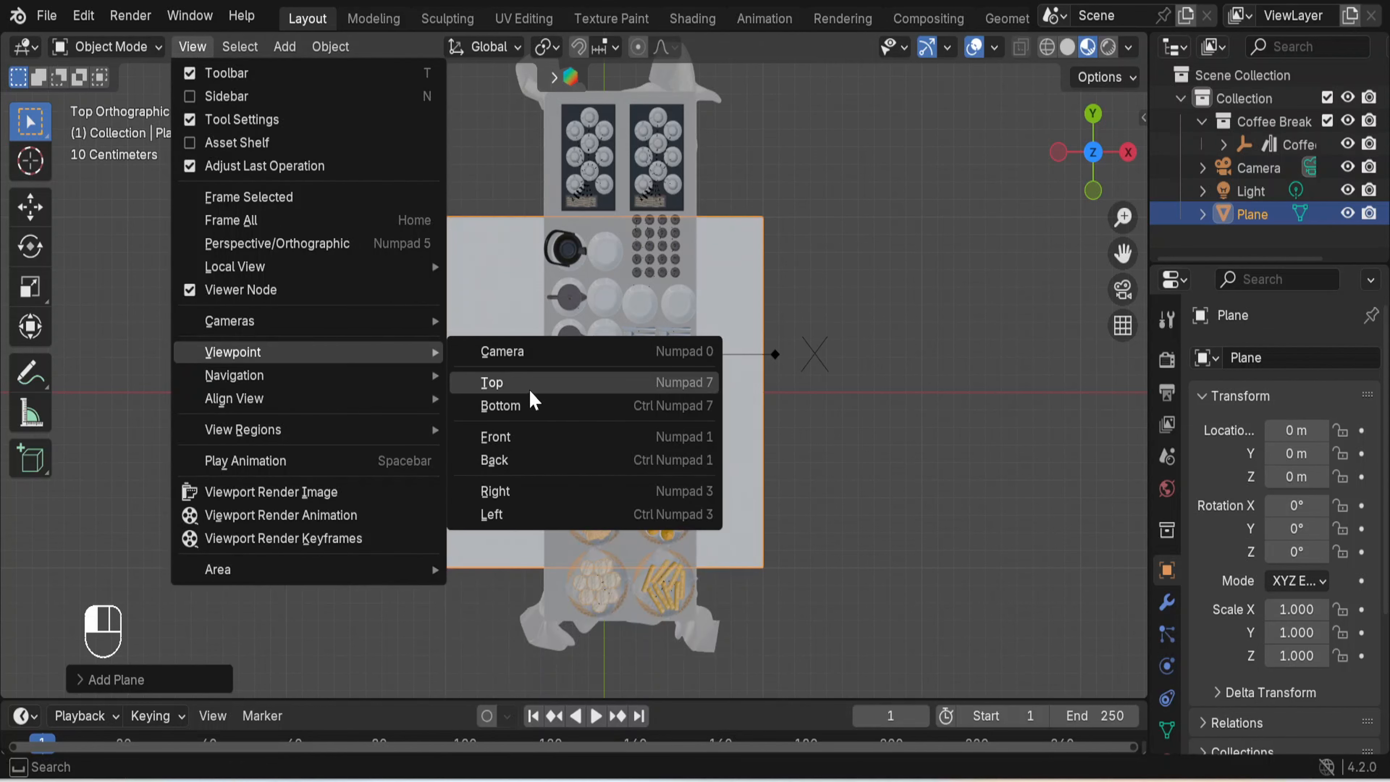
{"action": "left_click", "coordinate": [534, 405]}
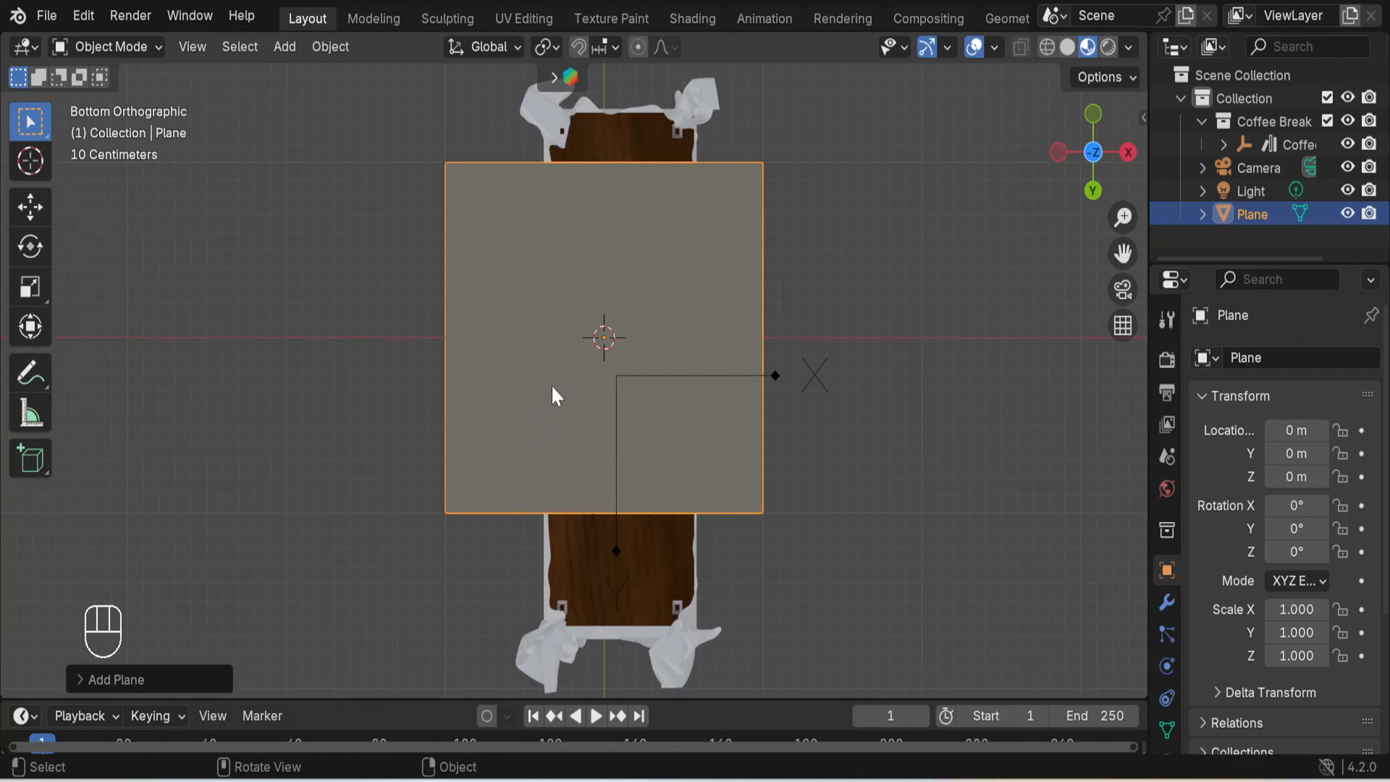
{"action": "left_click", "coordinate": [191, 48]}
{"action": "mouse_move", "coordinate": [251, 353]}
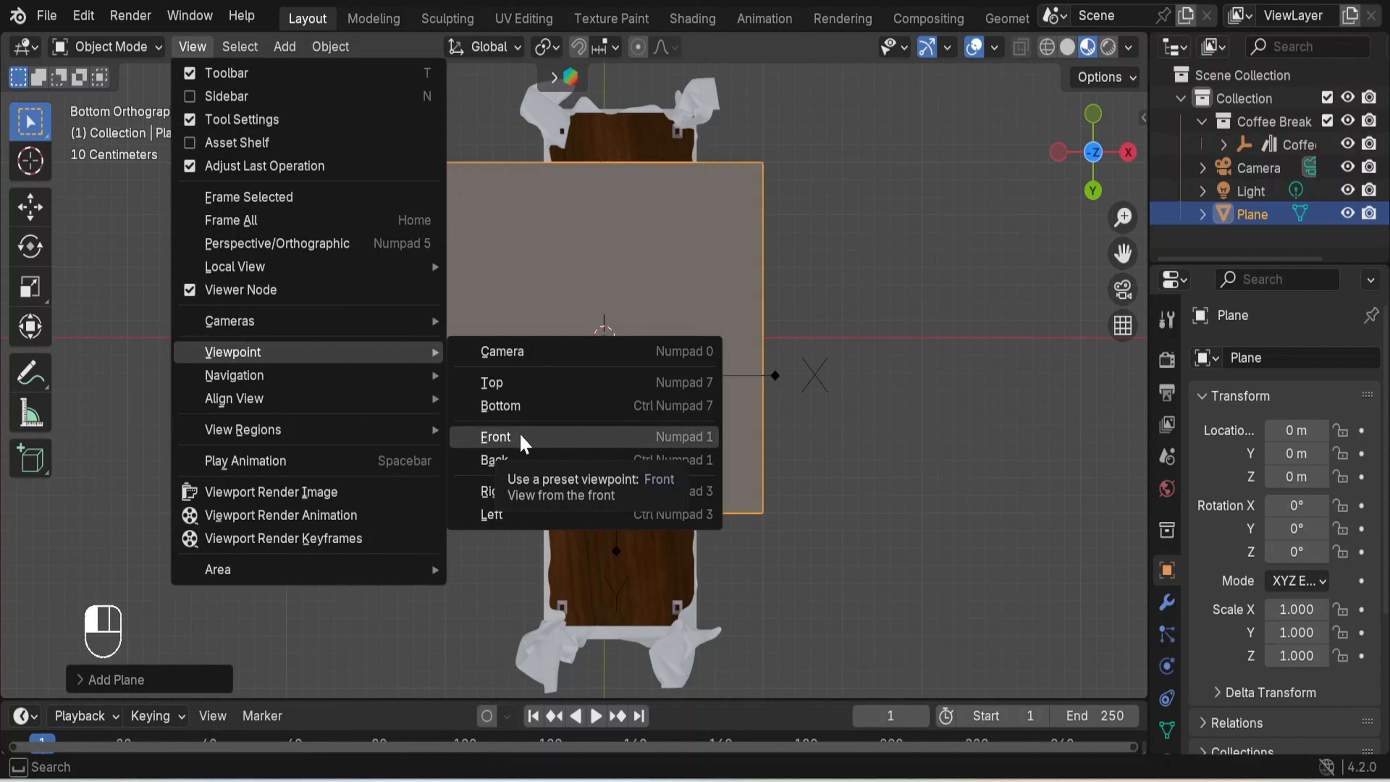
{"action": "left_click", "coordinate": [523, 442]}
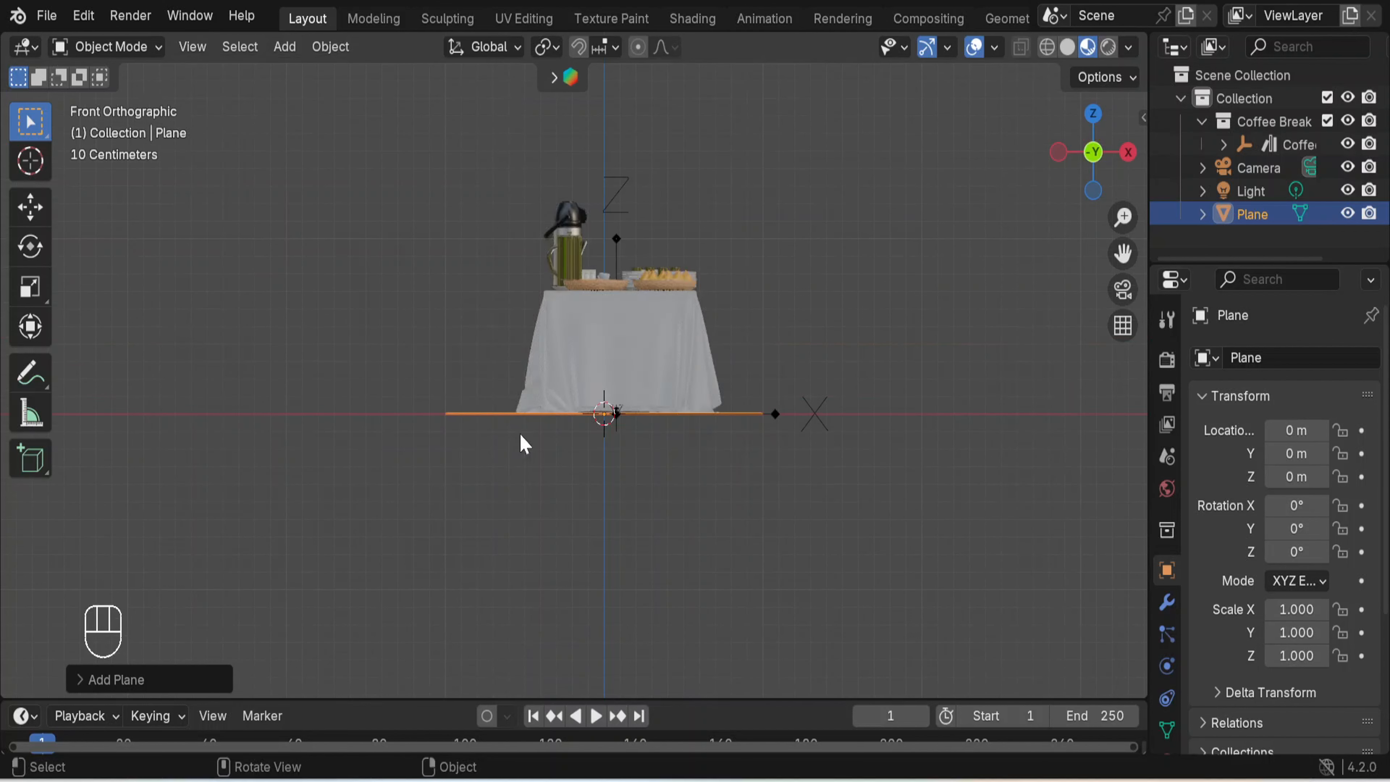
Look at the table and plane from the preset Back, Right and Left viewpoints.
{"action": "left_click", "coordinate": [195, 48]}
{"action": "mouse_move", "coordinate": [311, 357]}
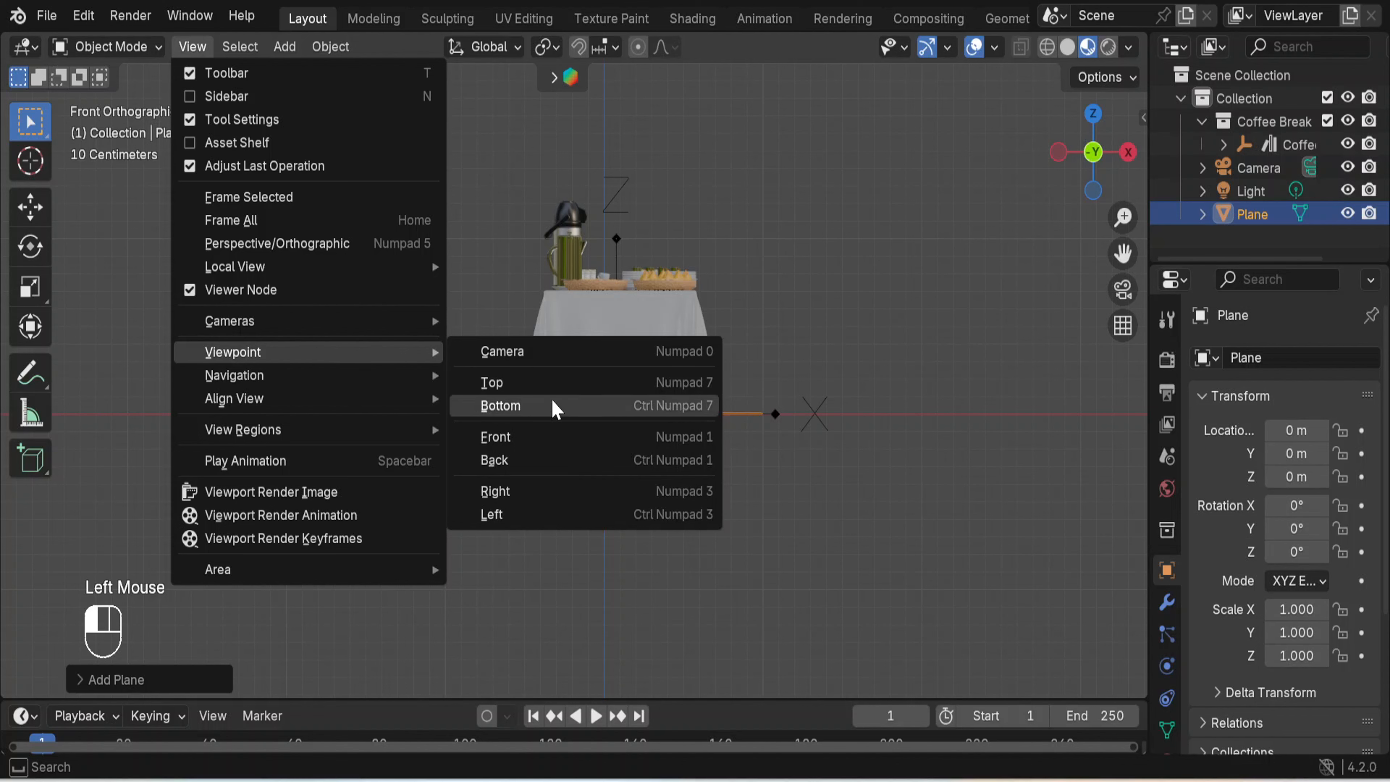
{"action": "left_click", "coordinate": [566, 461]}
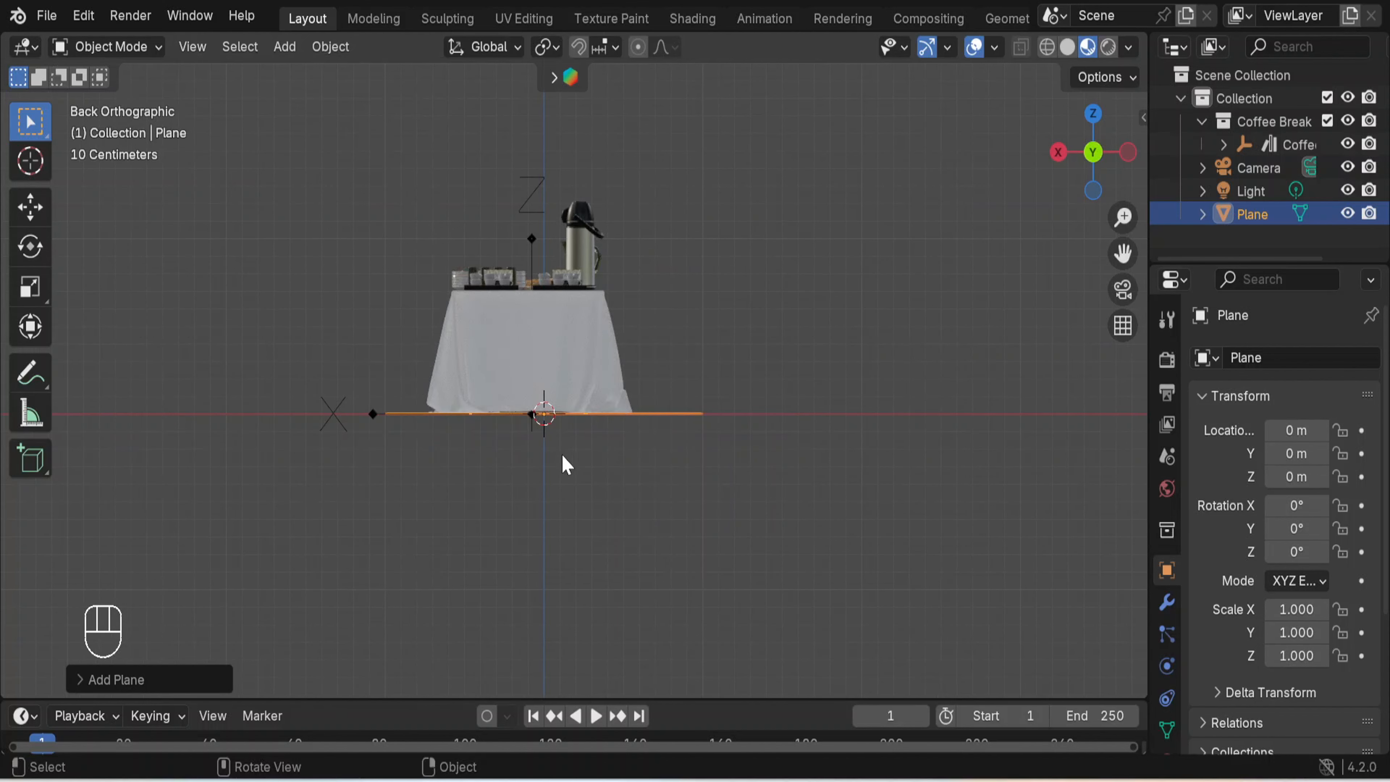
{"action": "left_click", "coordinate": [188, 50]}
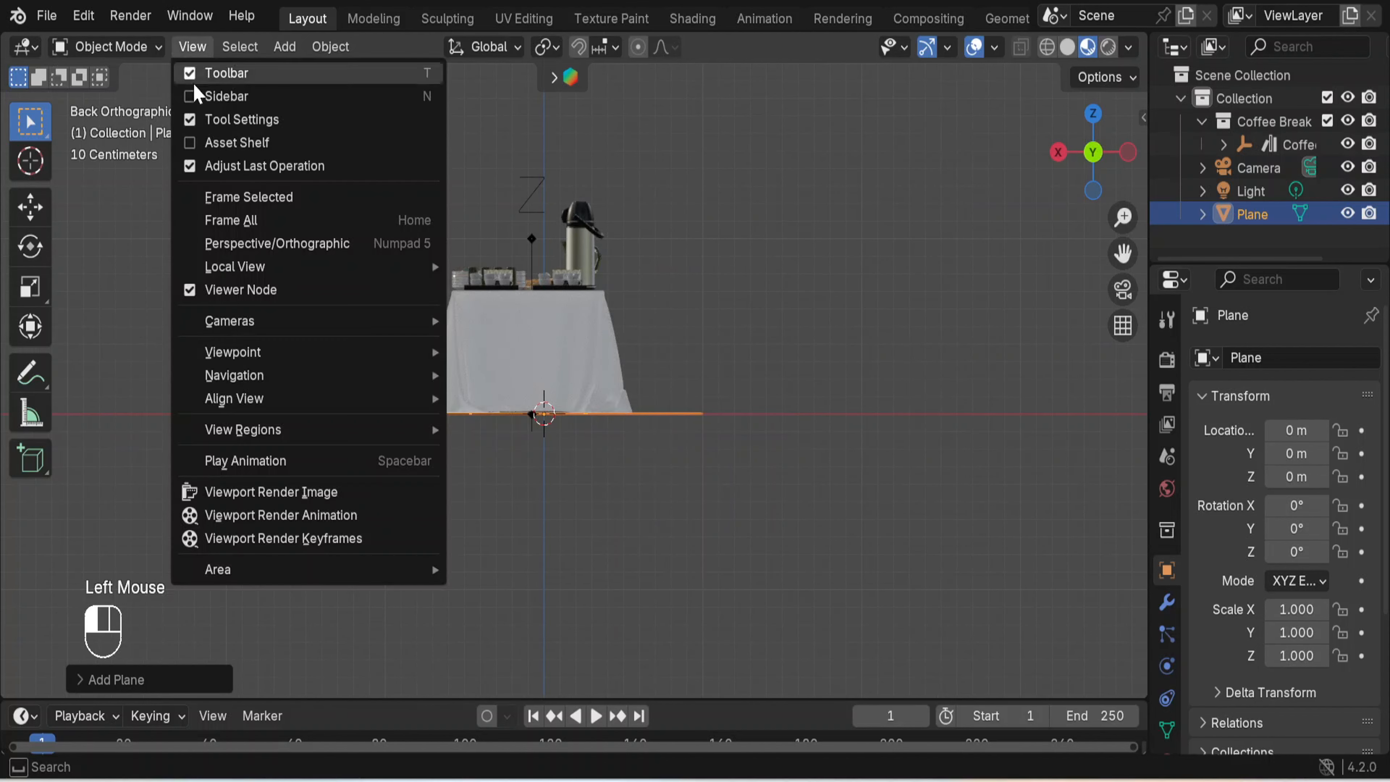
{"action": "mouse_move", "coordinate": [307, 363]}
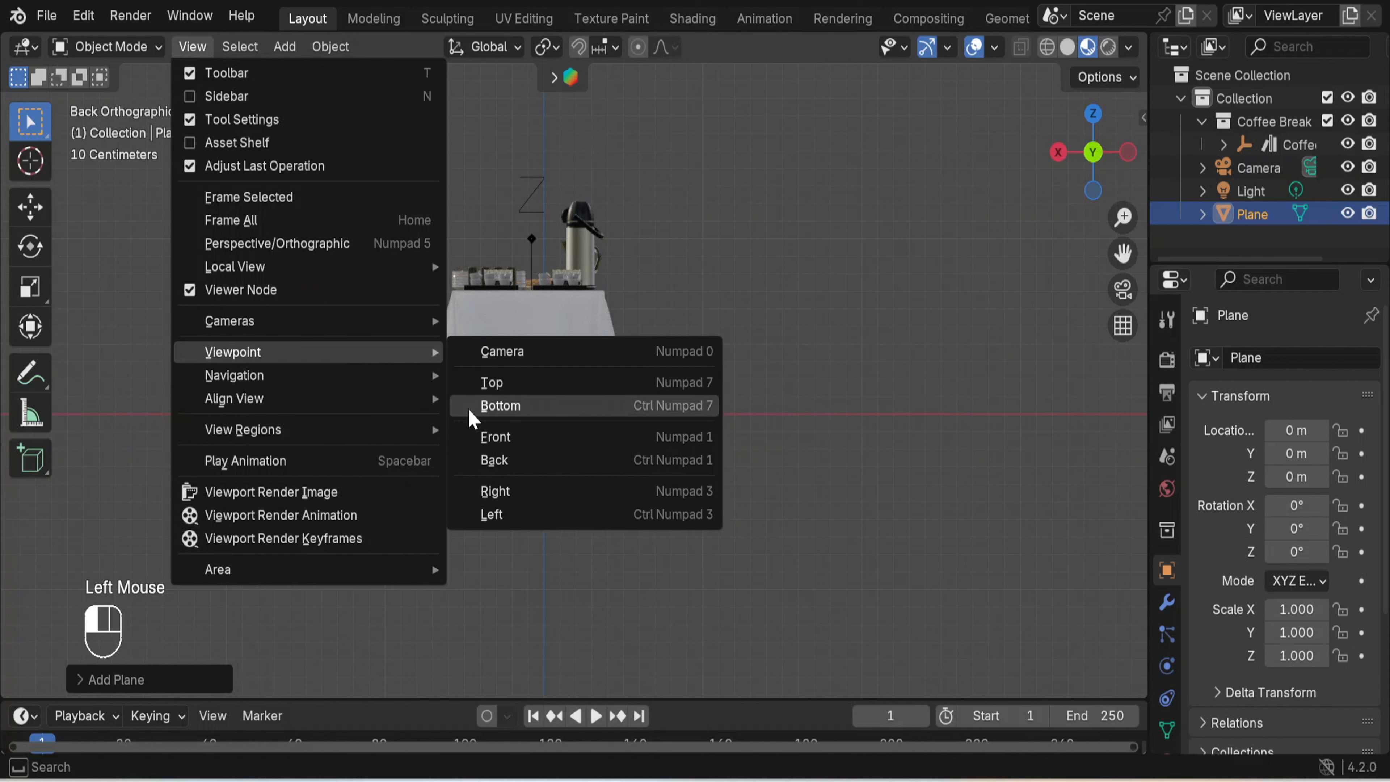
{"action": "left_click", "coordinate": [518, 490]}
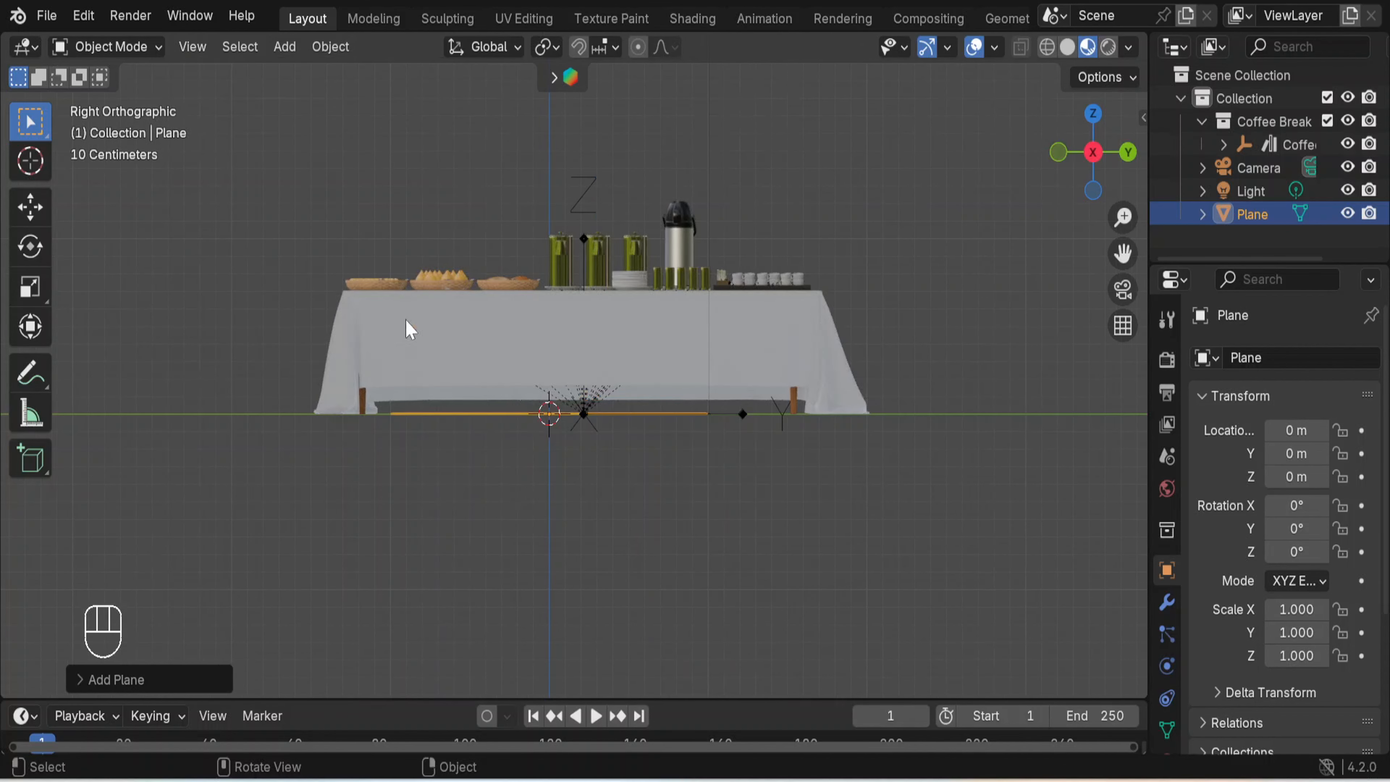
{"action": "left_click", "coordinate": [194, 48]}
{"action": "mouse_move", "coordinate": [286, 363]}
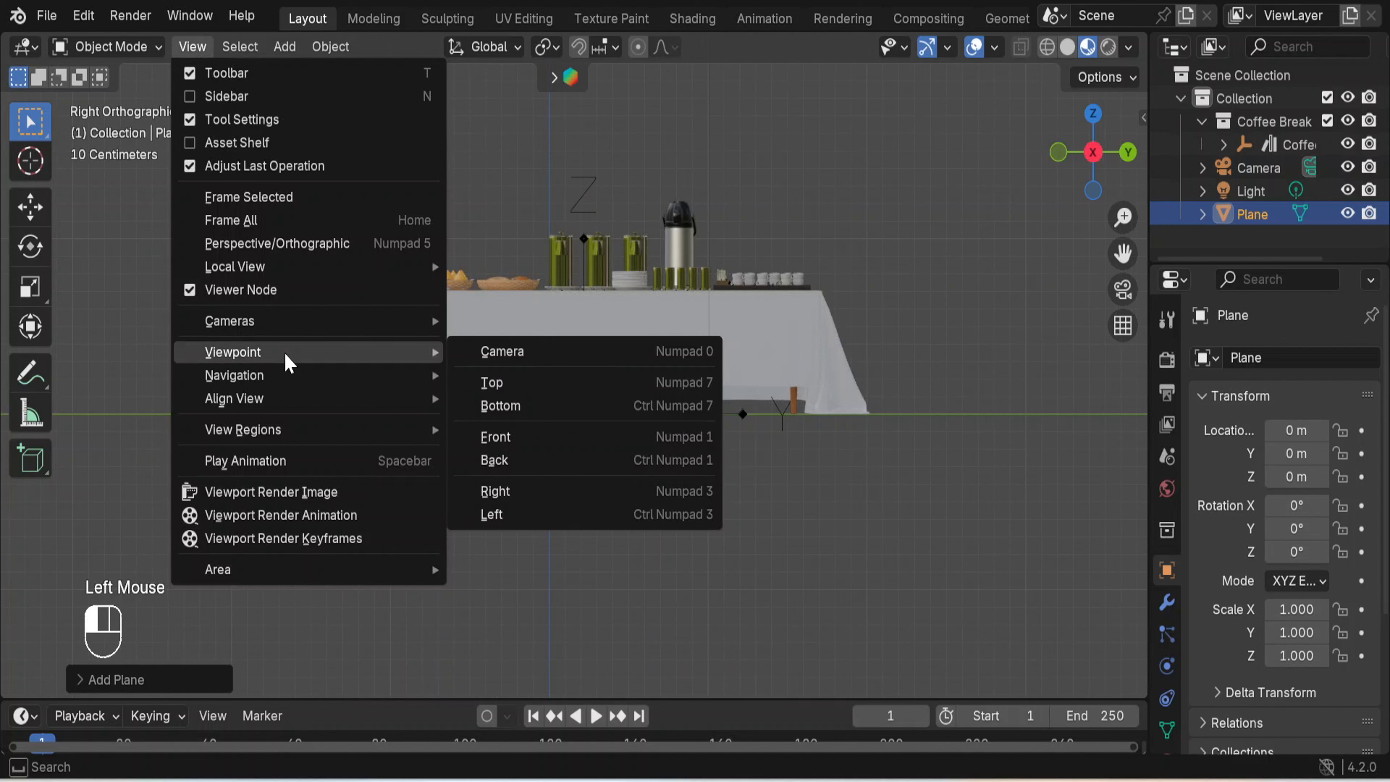
{"action": "left_click", "coordinate": [518, 515]}
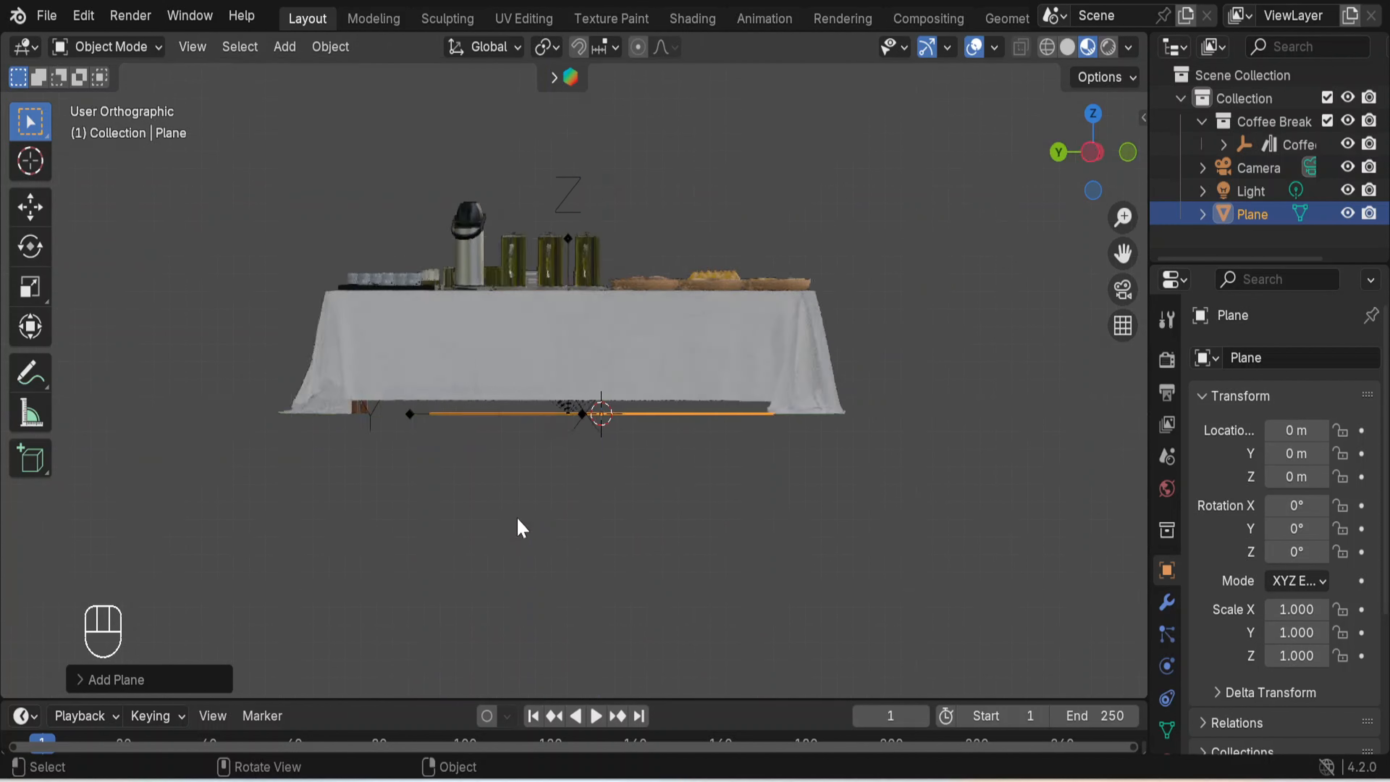
{"action": "left_click", "coordinate": [192, 50]}
{"action": "mouse_move", "coordinate": [271, 352]}
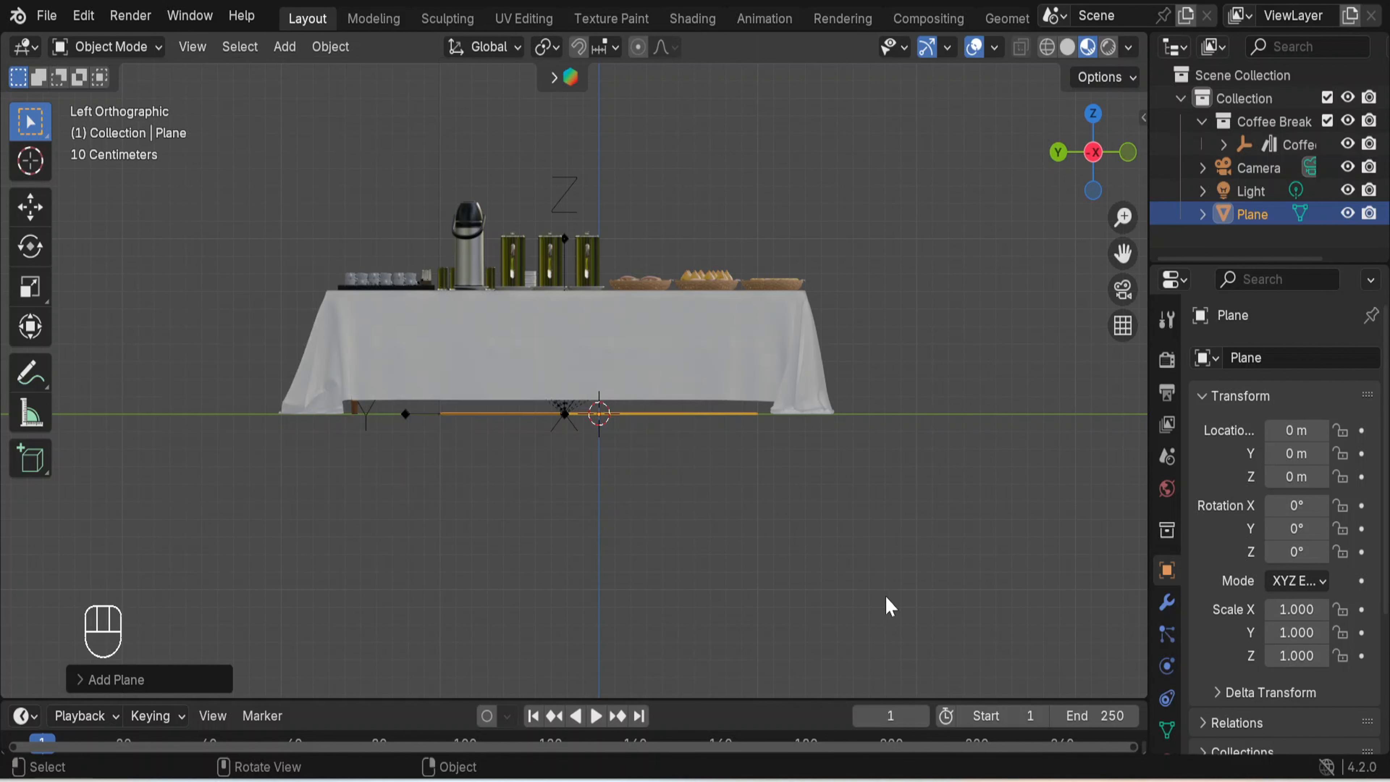
Switch to the top orthographic view with free space around the plane and table.
{"action": "key", "text": "KP_7"}
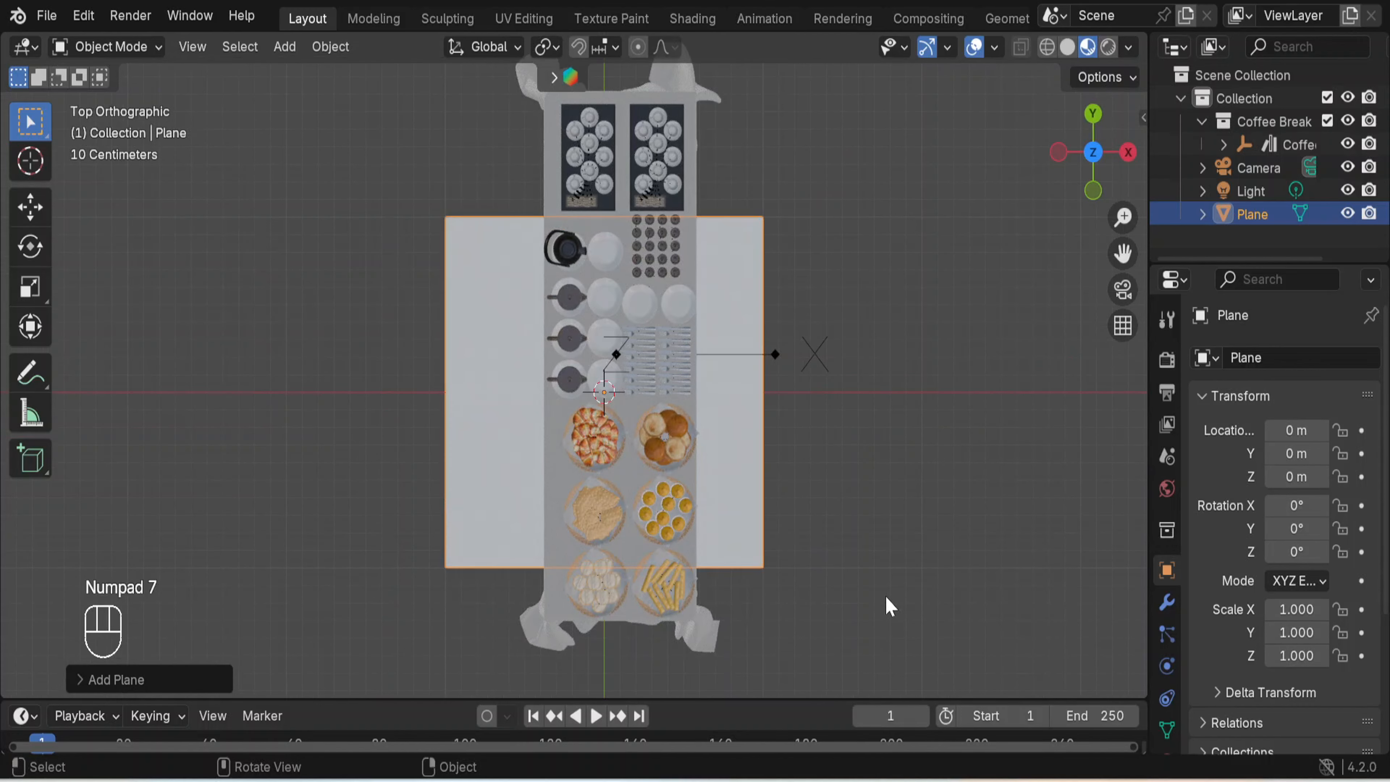
{"action": "scroll", "coordinate": [757, 391], "scroll_direction": "down", "scroll_amount": 2}
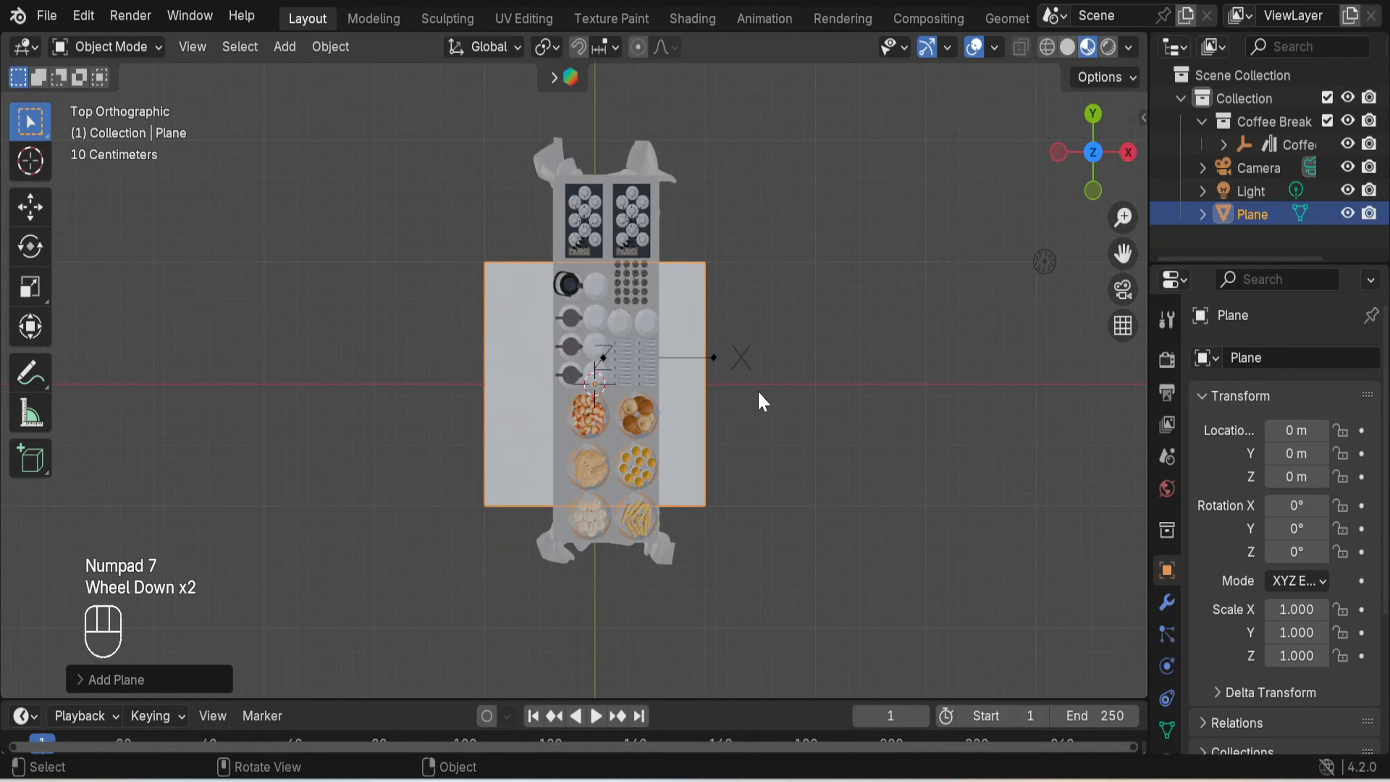
{"action": "scroll", "coordinate": [747, 364], "scroll_direction": "down", "scroll_amount": 1}
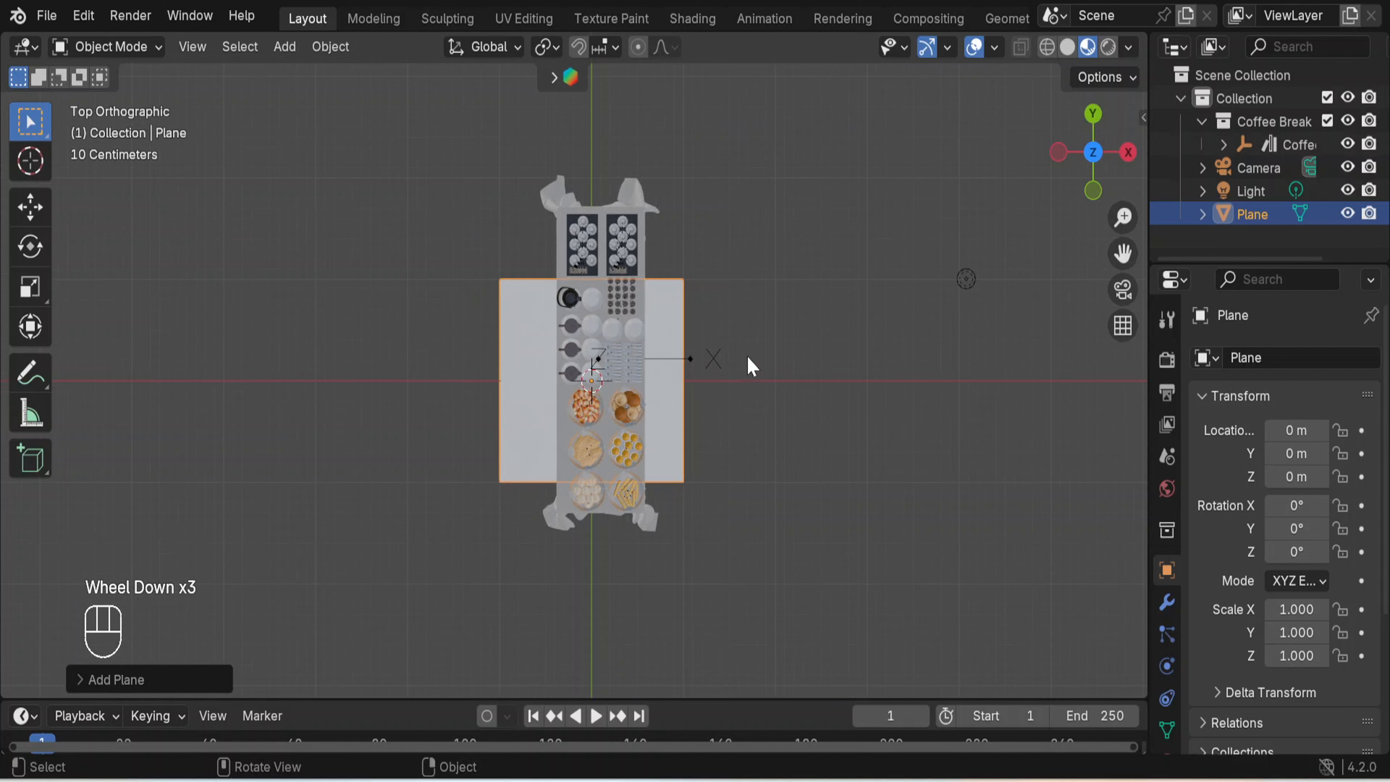
{"action": "middle_click_drag", "start_coordinate": [775, 394], "coordinate": [707, 421], "text": "shift"}
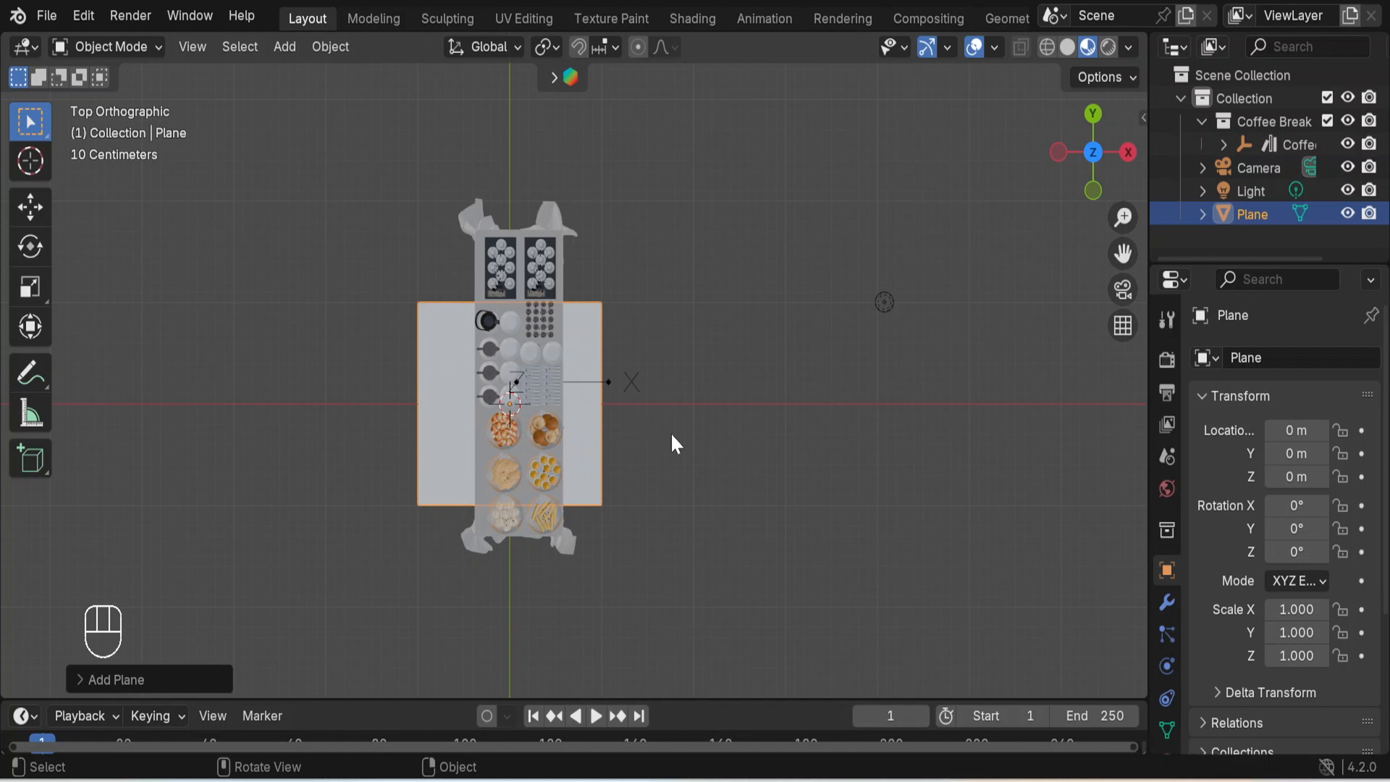
Try to scale the plane up uniformly around the buffet table.
{"action": "key", "text": "s"}
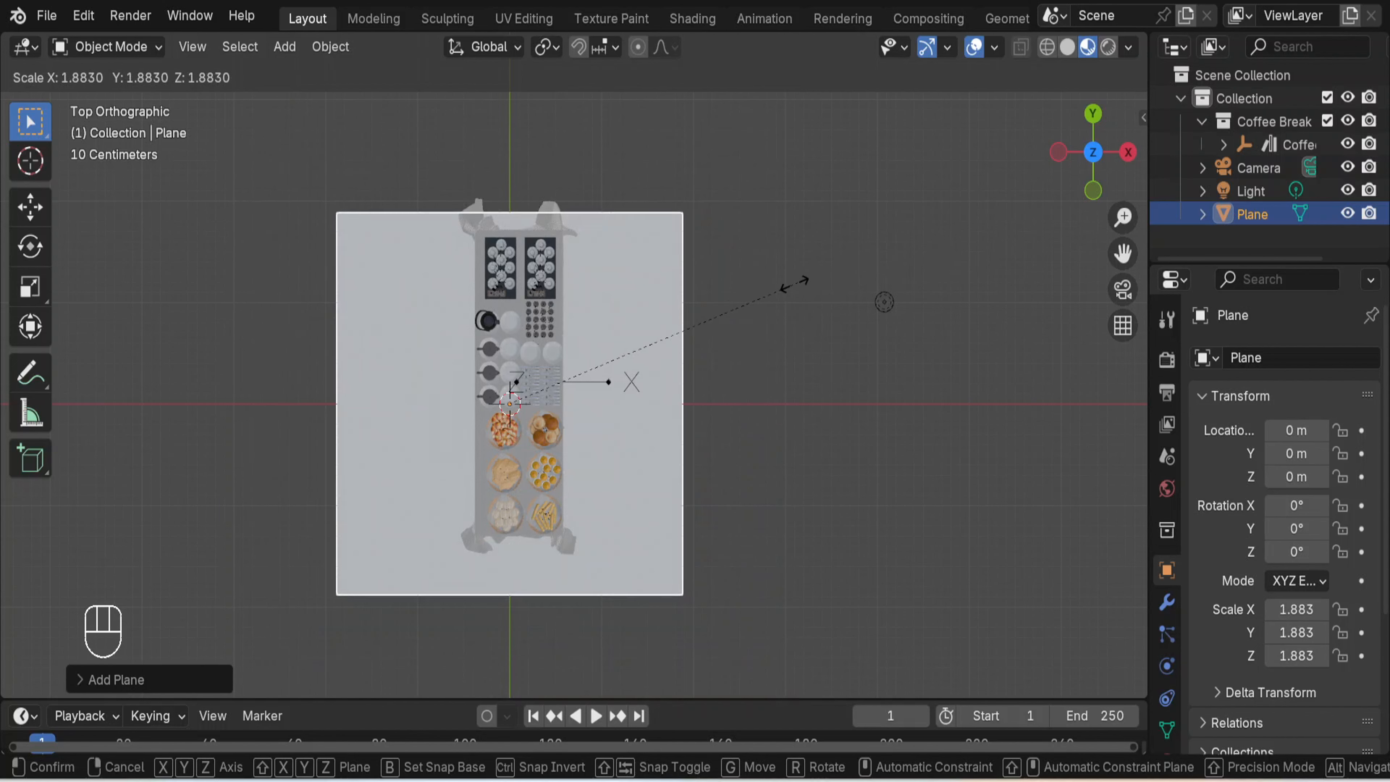
{"action": "key", "text": "Escape"}
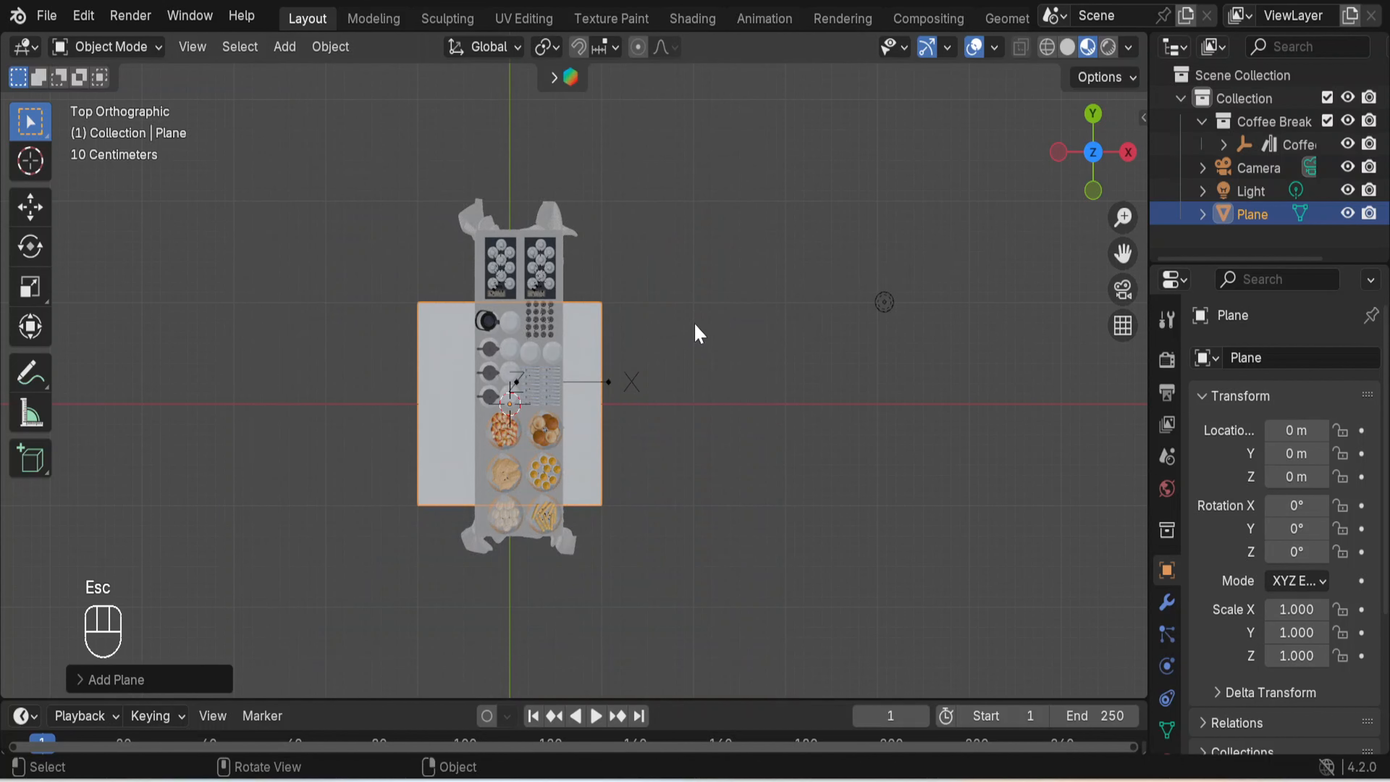
{"action": "left_click", "coordinate": [597, 340]}
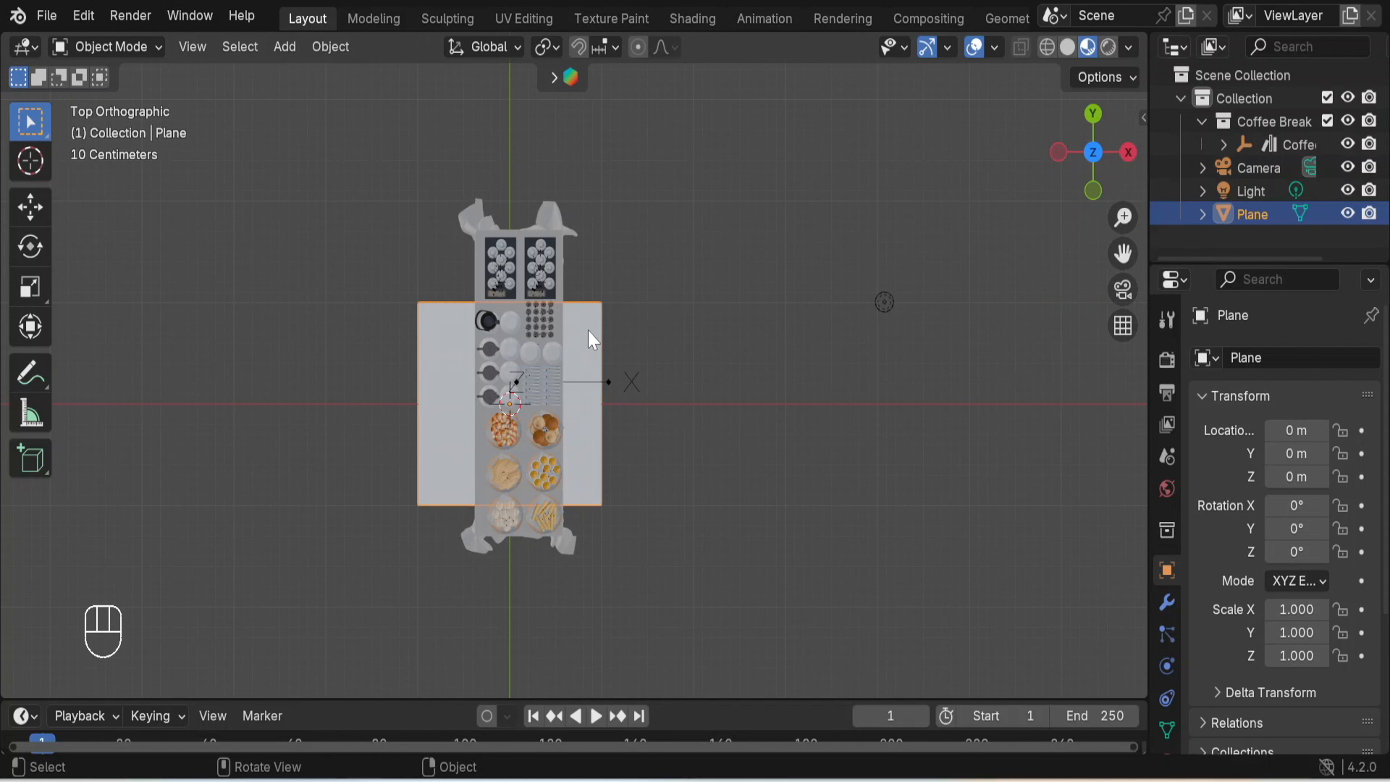
Stretch the plane along the Y axis to a scale of about 2.24, covering the full table length.
{"action": "key", "text": "s"}
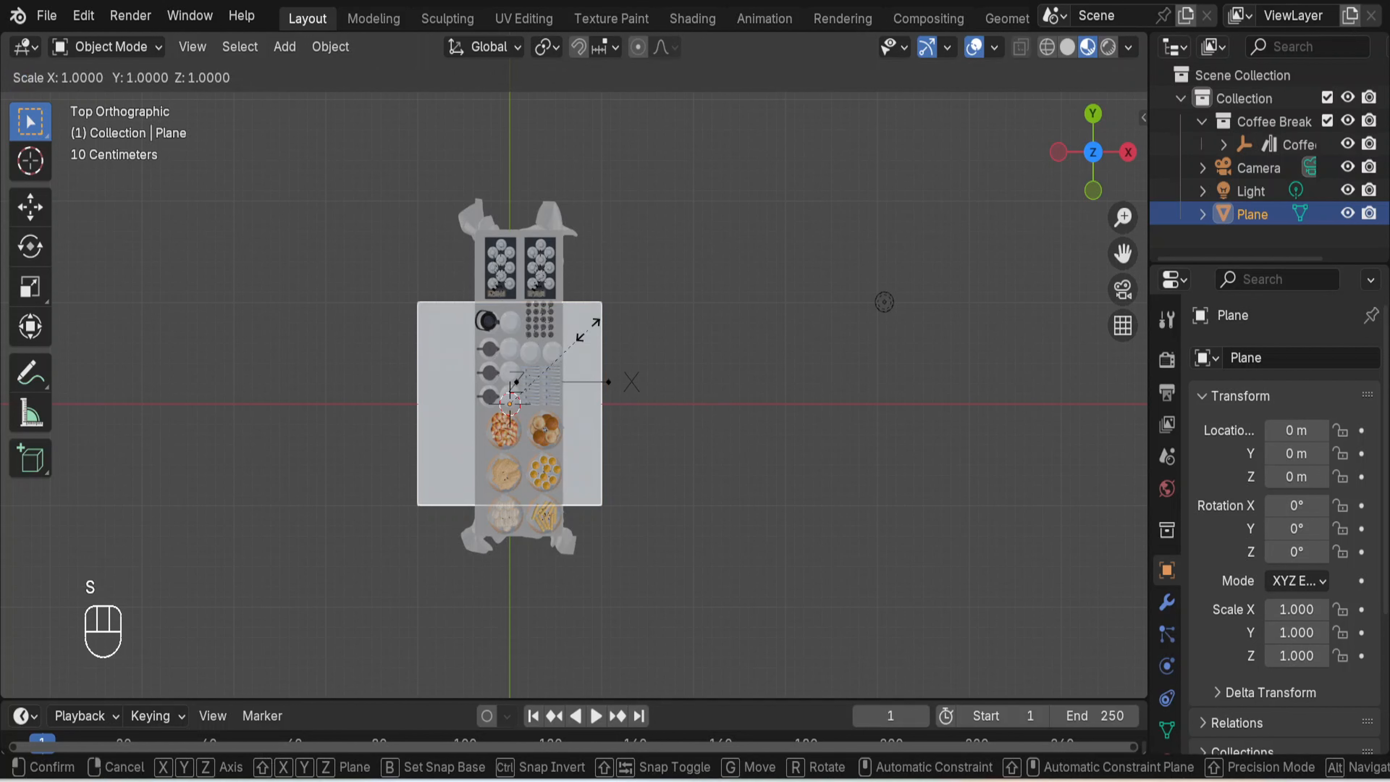
{"action": "key", "text": "y"}
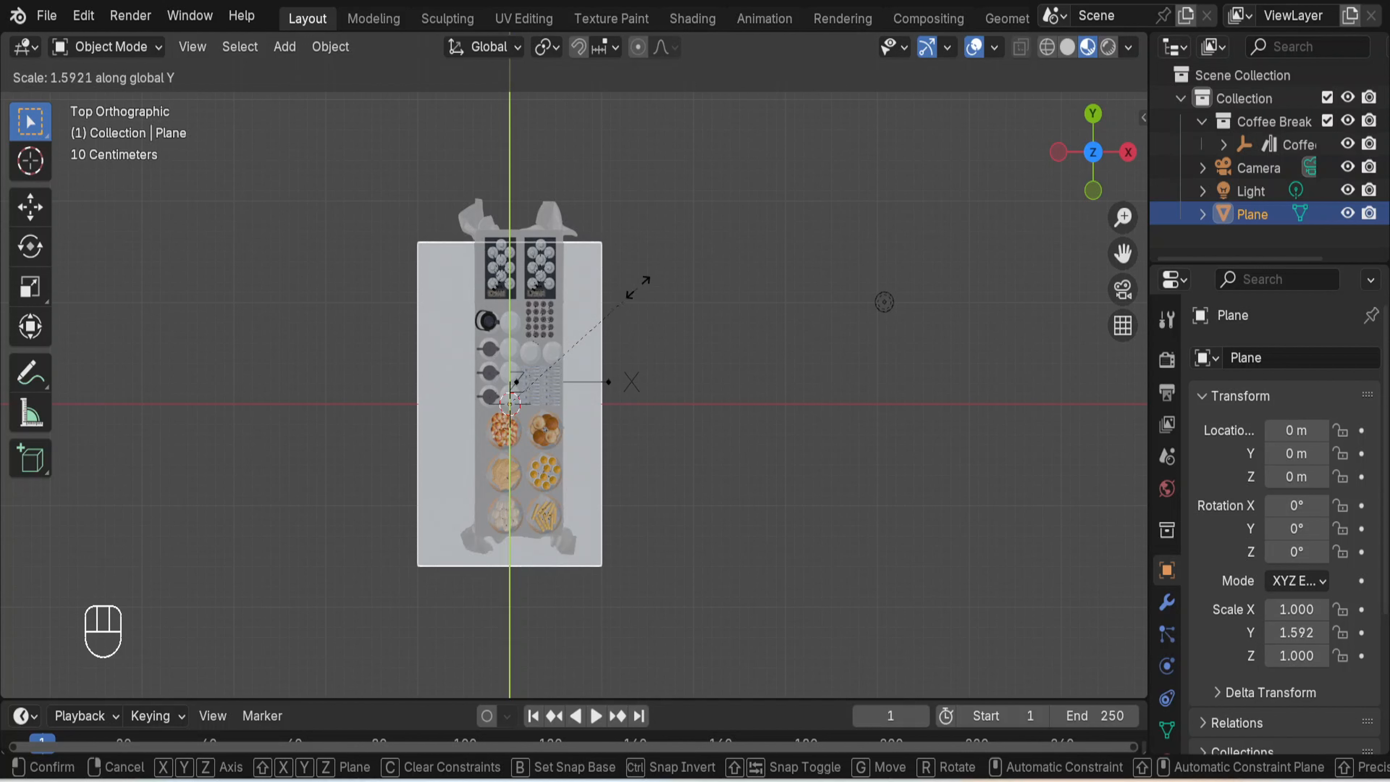
{"action": "left_click", "coordinate": [674, 225]}
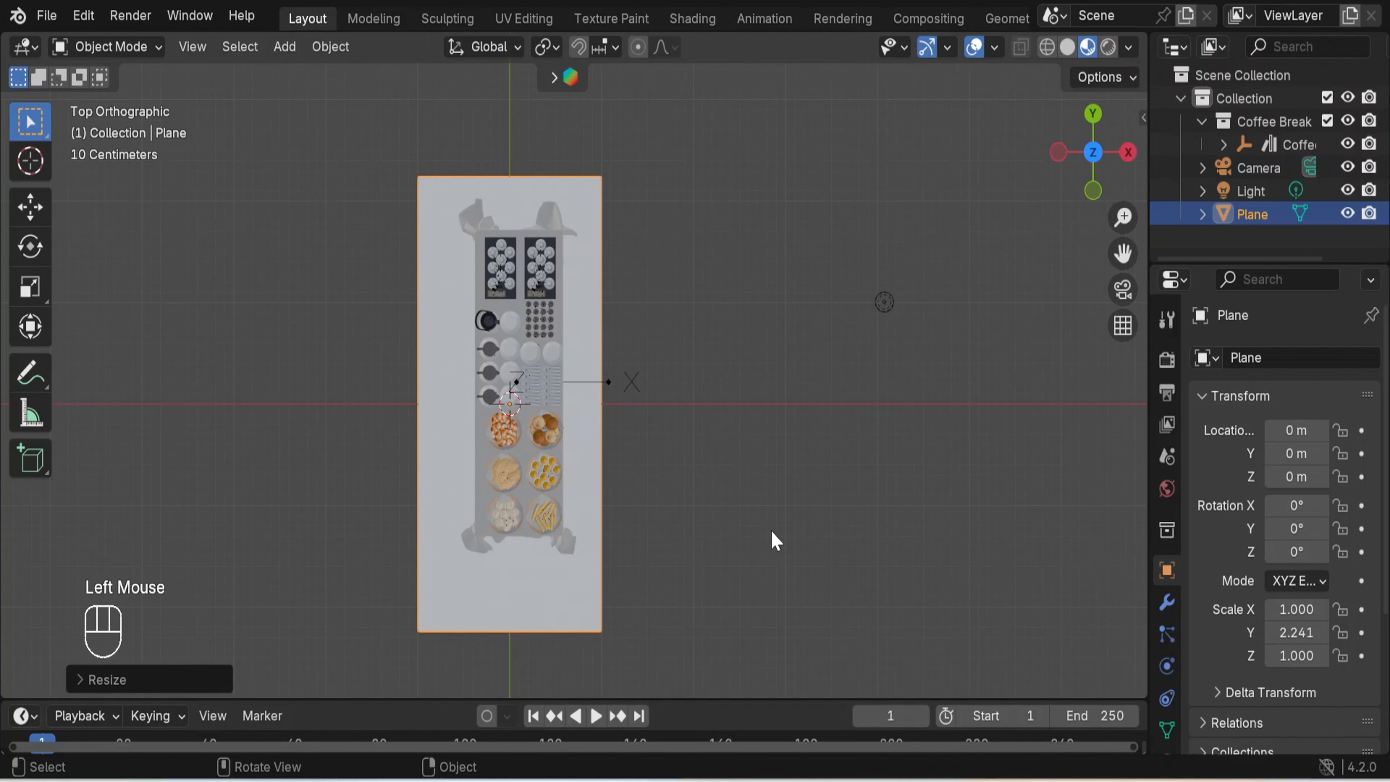
{"action": "middle_click_drag", "start_coordinate": [770, 528], "coordinate": [720, 345]}
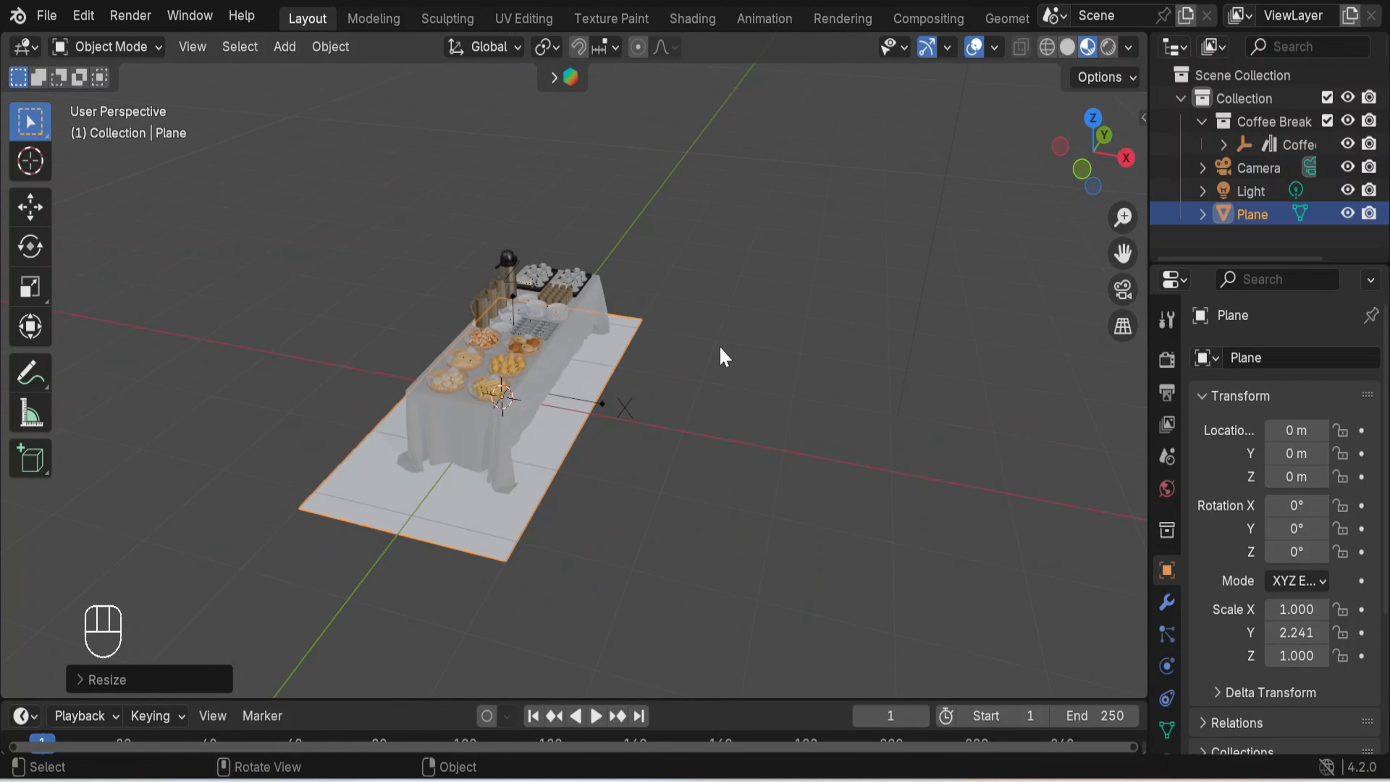
Scale the plane up uniformly from above to about 1.496 in X and 3.353 in Y around the table.
{"action": "key", "text": "KP_7"}
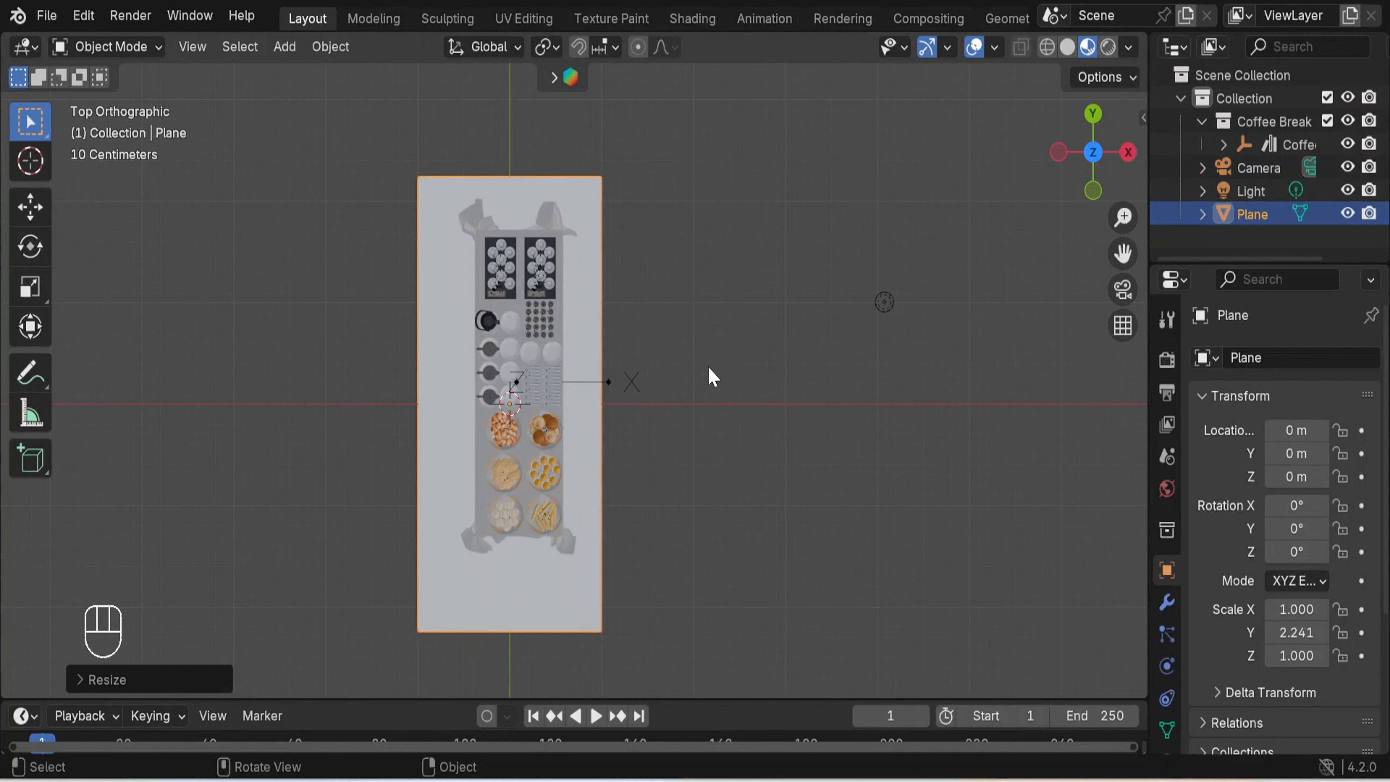
{"action": "key", "text": "s"}
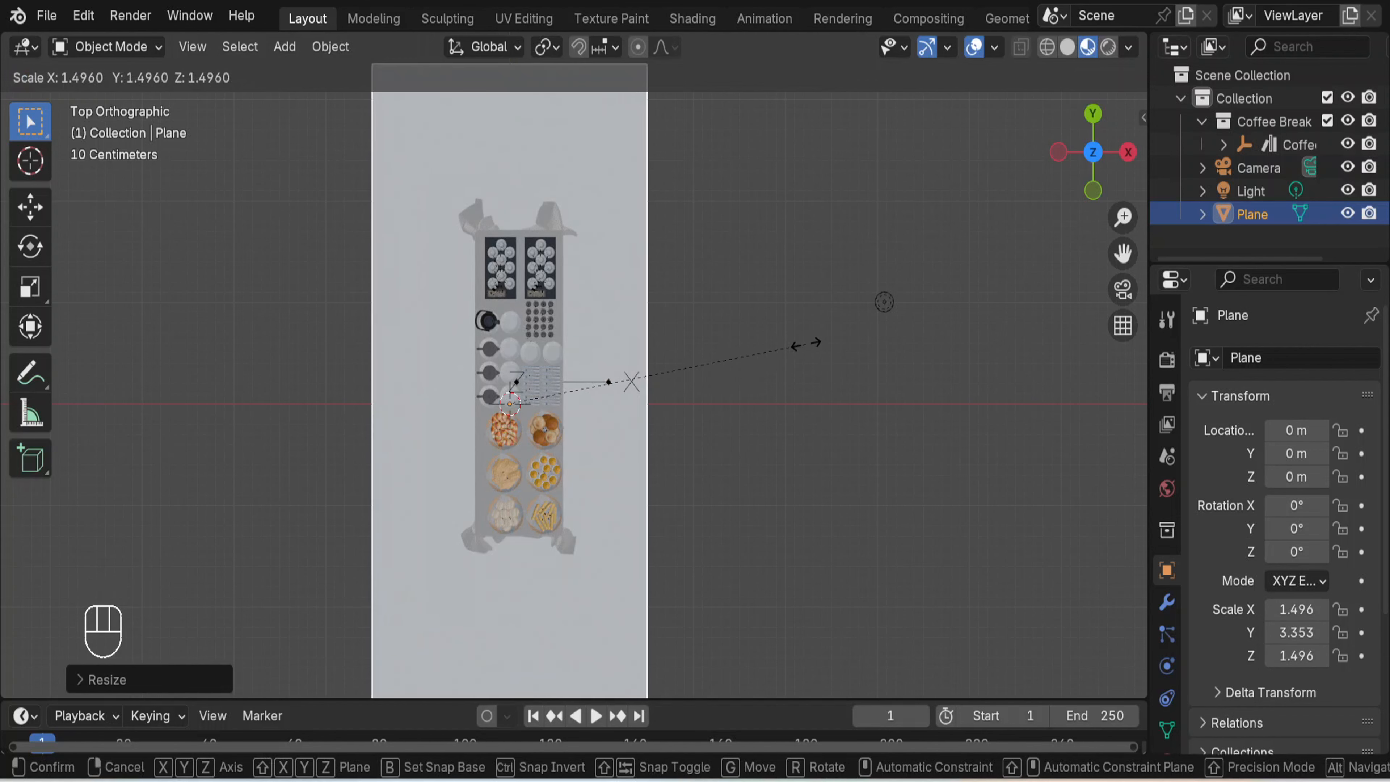
{"action": "left_click", "coordinate": [837, 433]}
{"action": "left_click", "coordinate": [826, 476]}
{"action": "middle_click_drag", "start_coordinate": [878, 502], "coordinate": [622, 333]}
{"action": "scroll", "coordinate": [622, 332], "scroll_direction": "up", "scroll_amount": 4}
{"action": "scroll", "coordinate": [623, 342], "scroll_direction": "down", "scroll_amount": 4}
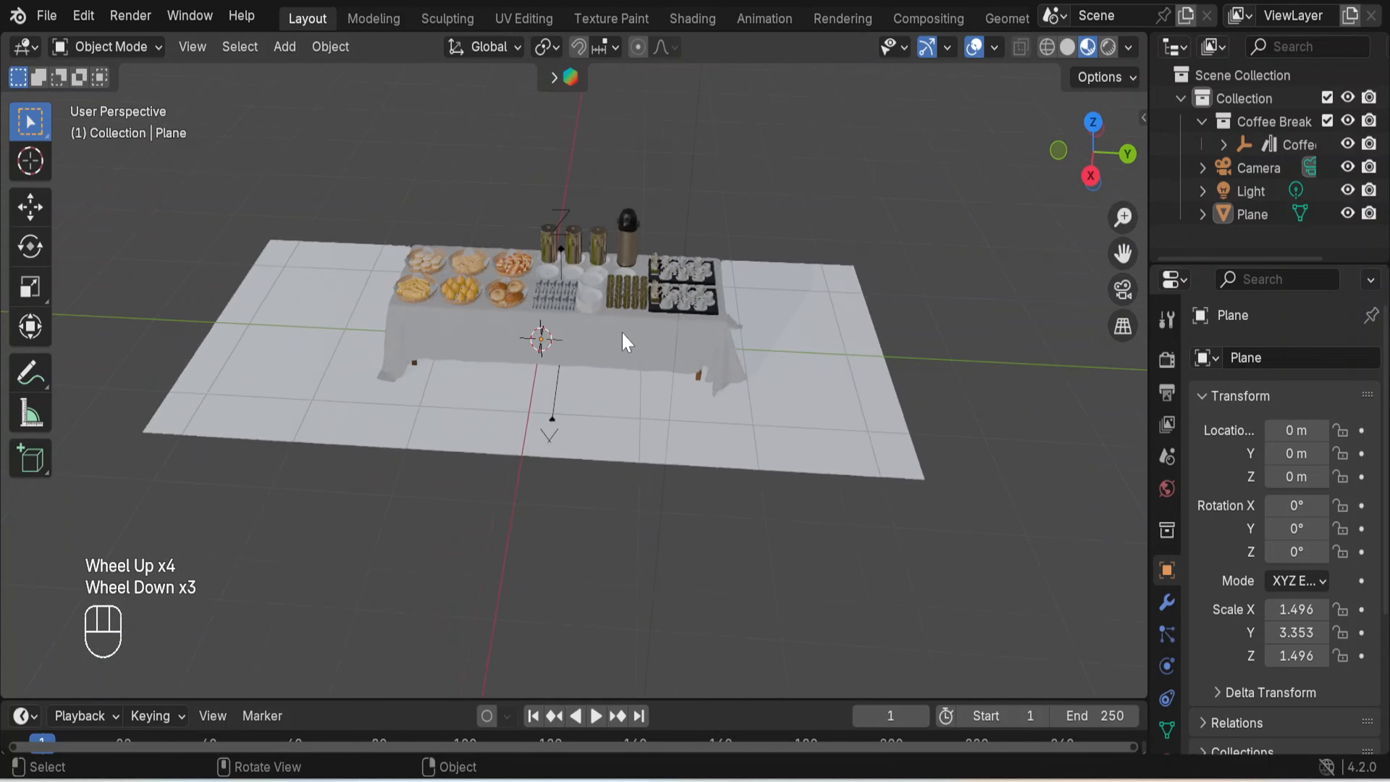
{"action": "middle_click_drag", "start_coordinate": [639, 379], "coordinate": [862, 416]}
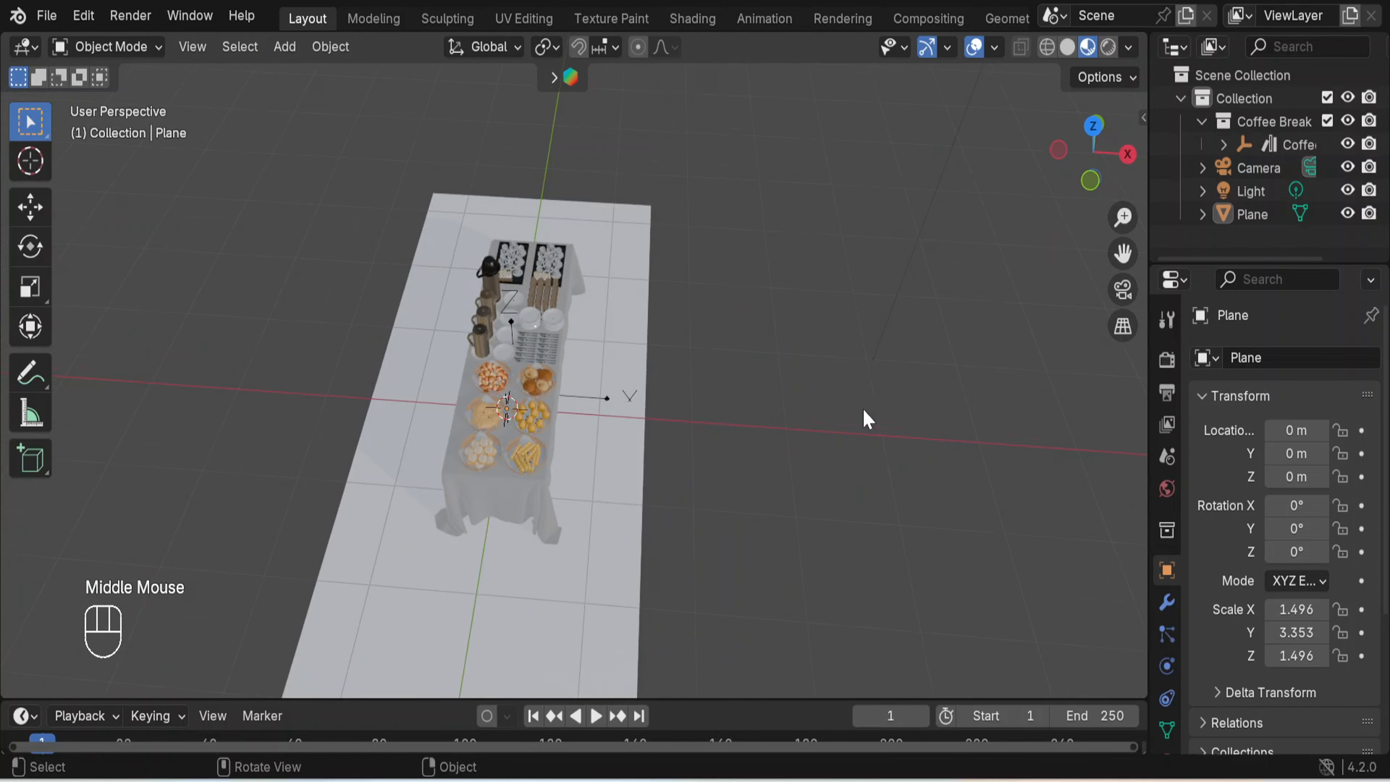
{"action": "scroll", "coordinate": [862, 416], "scroll_direction": "down", "scroll_amount": 2}
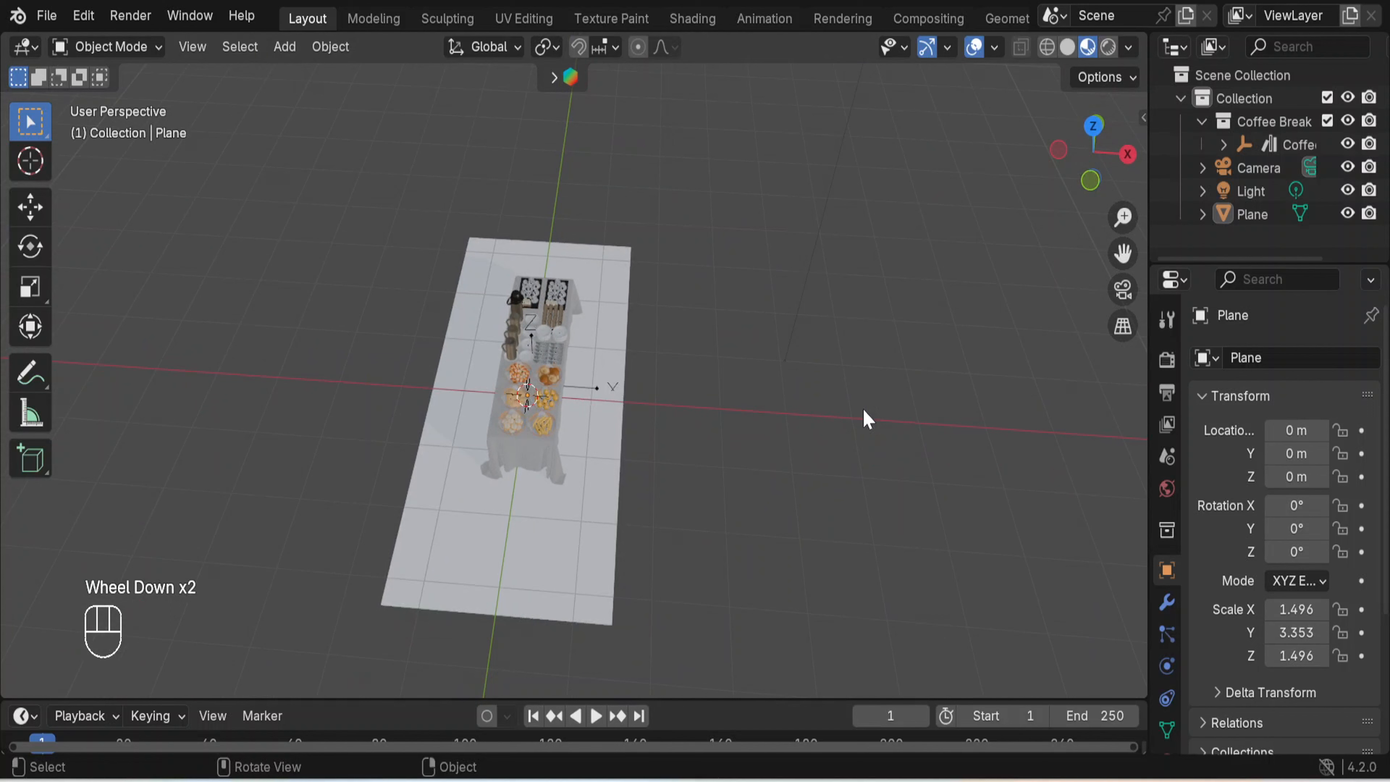
Select the floor plane and examine its extent around the table in perspective, from the side and from above.
{"action": "left_click", "coordinate": [458, 571]}
{"action": "middle_click_drag", "start_coordinate": [849, 448], "coordinate": [397, 426]}
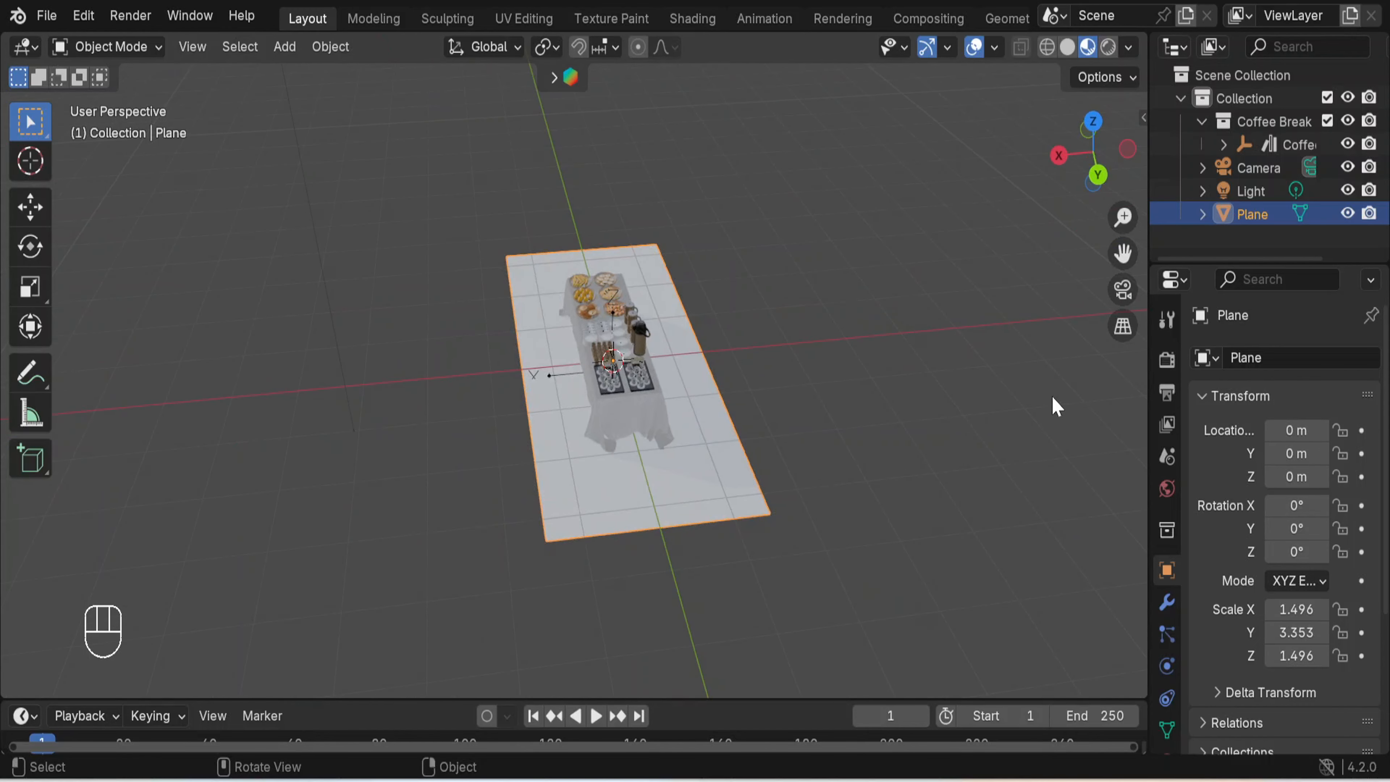
{"action": "middle_click_drag", "start_coordinate": [847, 463], "coordinate": [980, 506]}
{"action": "scroll", "coordinate": [784, 388], "scroll_direction": "up", "scroll_amount": 2}
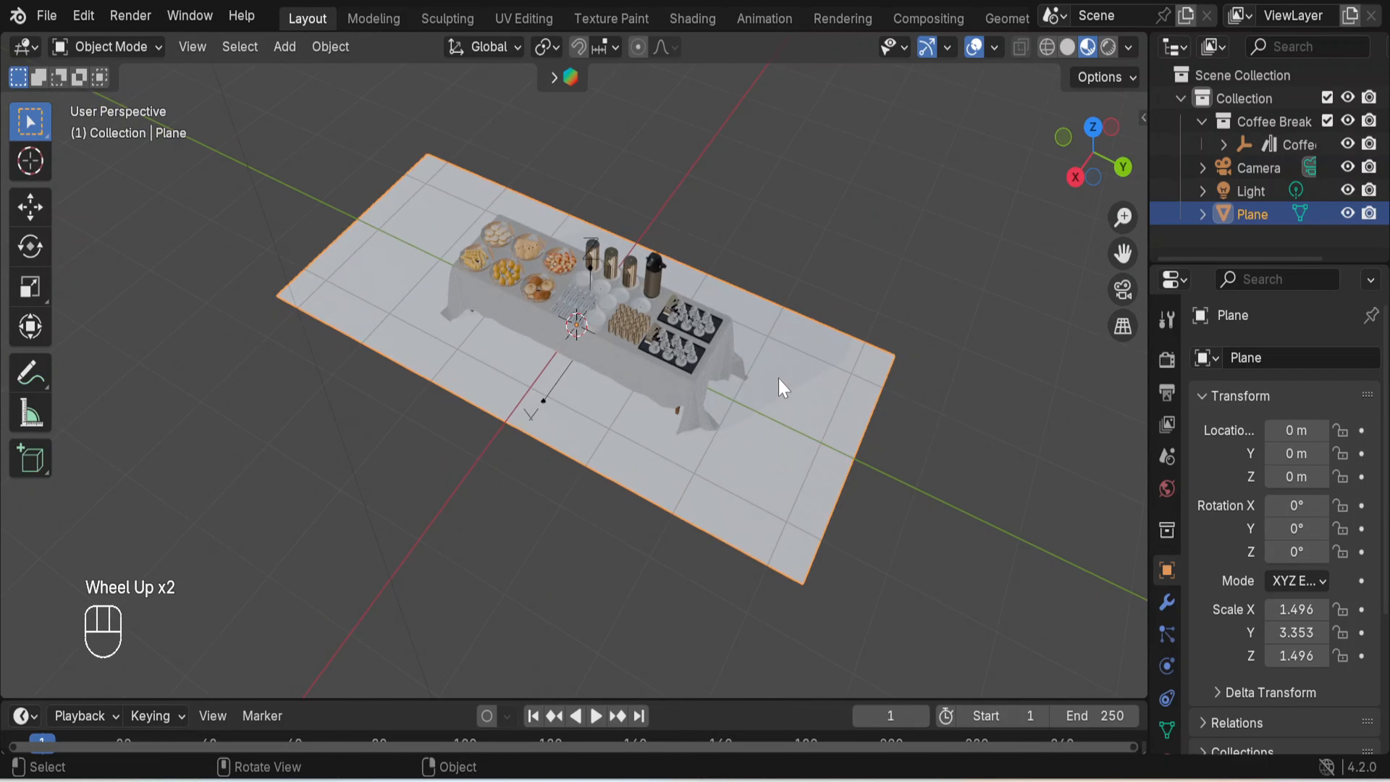
{"action": "left_click", "coordinate": [784, 386]}
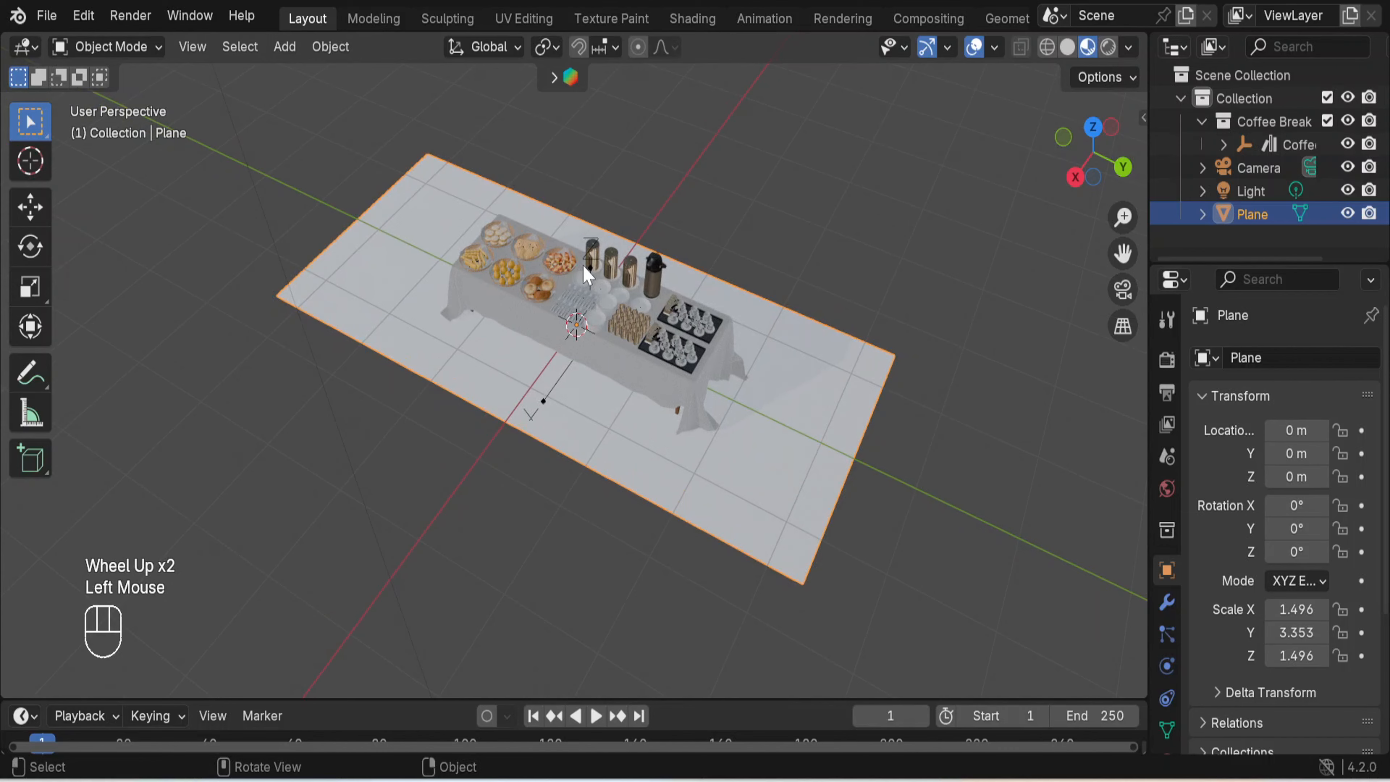
{"action": "key", "text": "KP_3"}
{"action": "key", "text": "KP_2"}
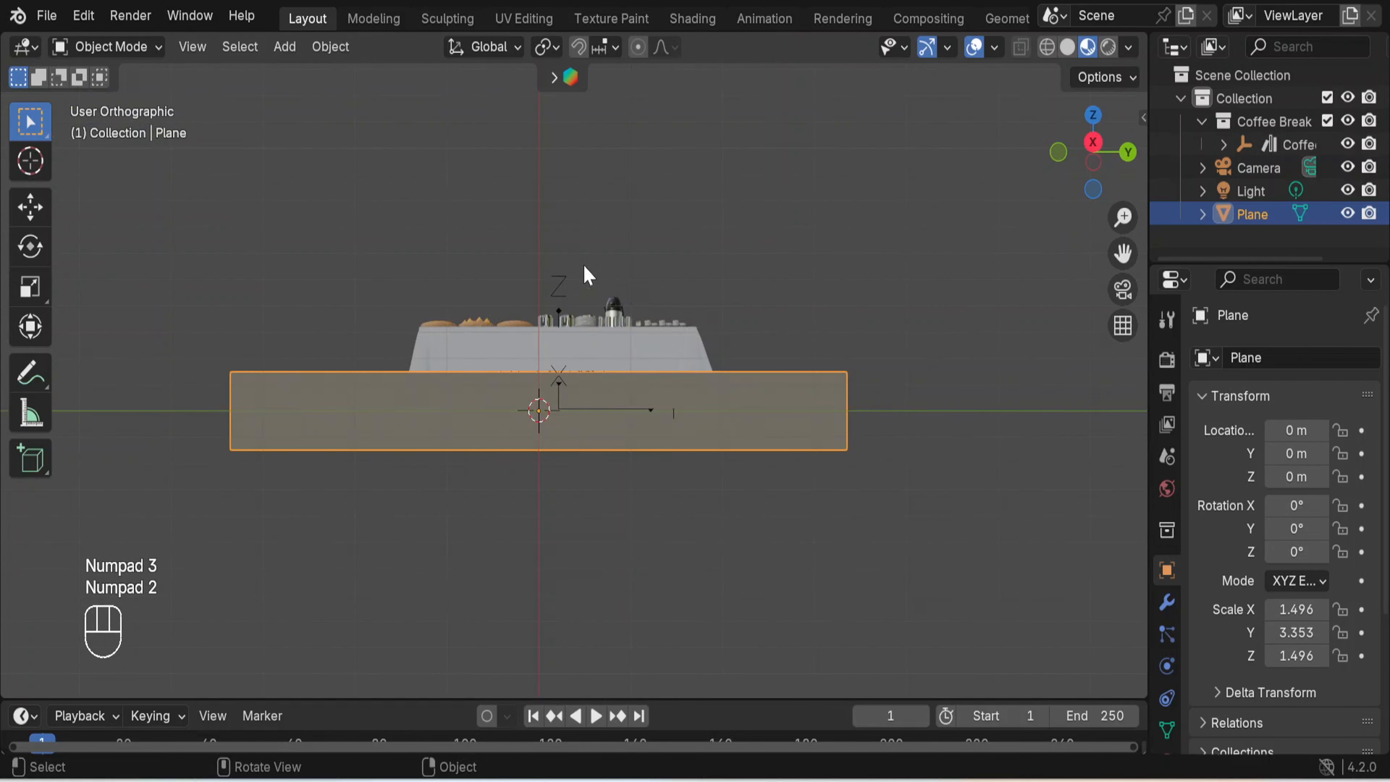
{"action": "key", "text": "KP_7"}
{"action": "scroll", "coordinate": [585, 266], "scroll_direction": "down", "scroll_amount": 1}
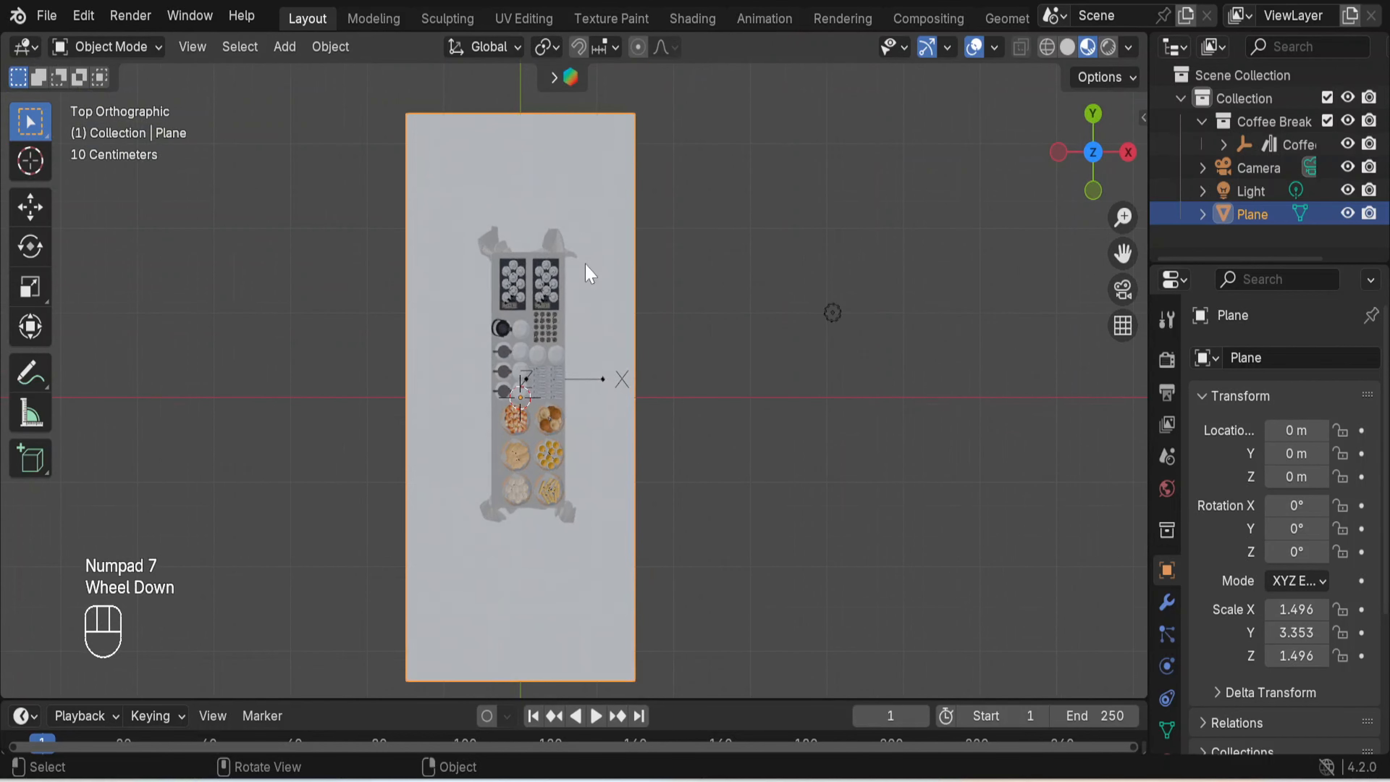
{"action": "middle_click_drag", "start_coordinate": [793, 430], "coordinate": [651, 304]}
In Edit Mode, extrude the plane's long edge behind the coffee dispensers about 3.8 m up along Z as a back wall.
{"action": "left_click", "coordinate": [112, 43]}
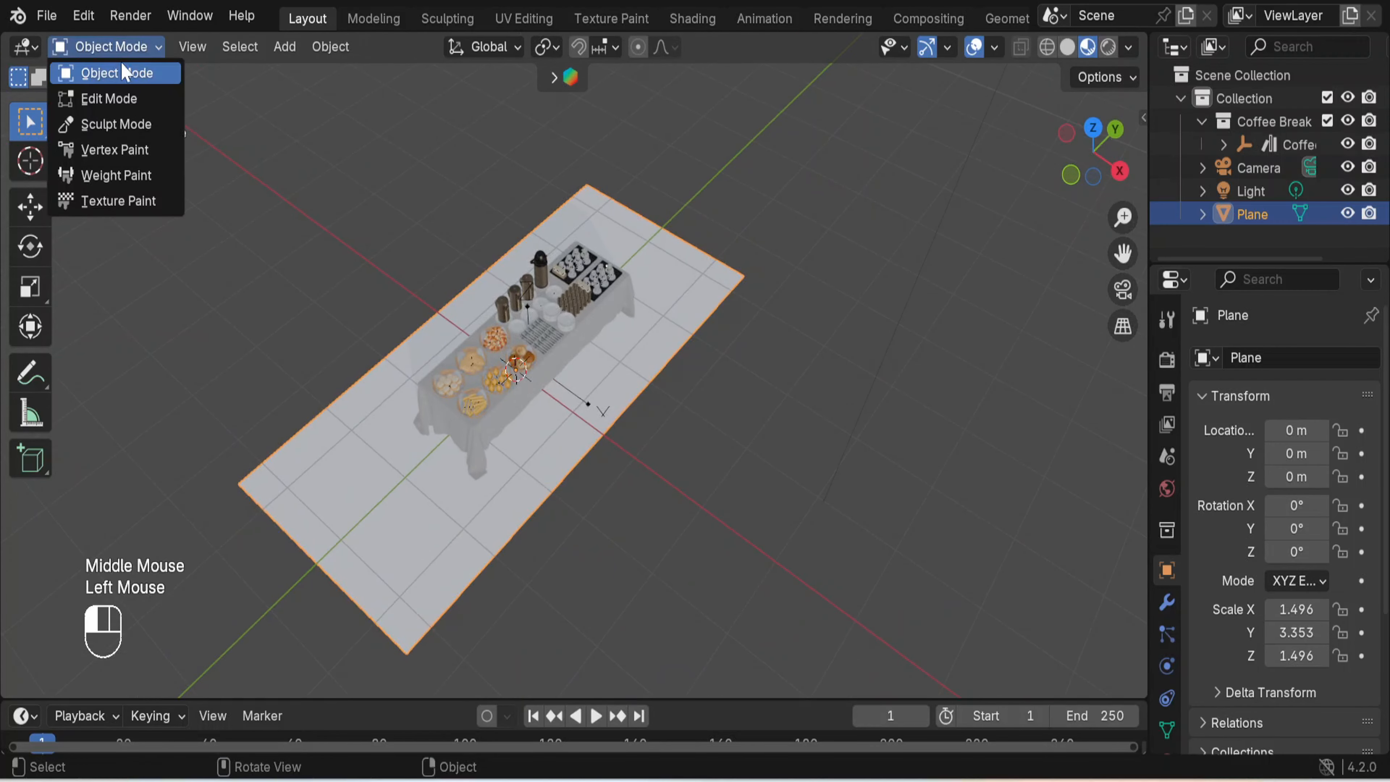
{"action": "left_click", "coordinate": [134, 98]}
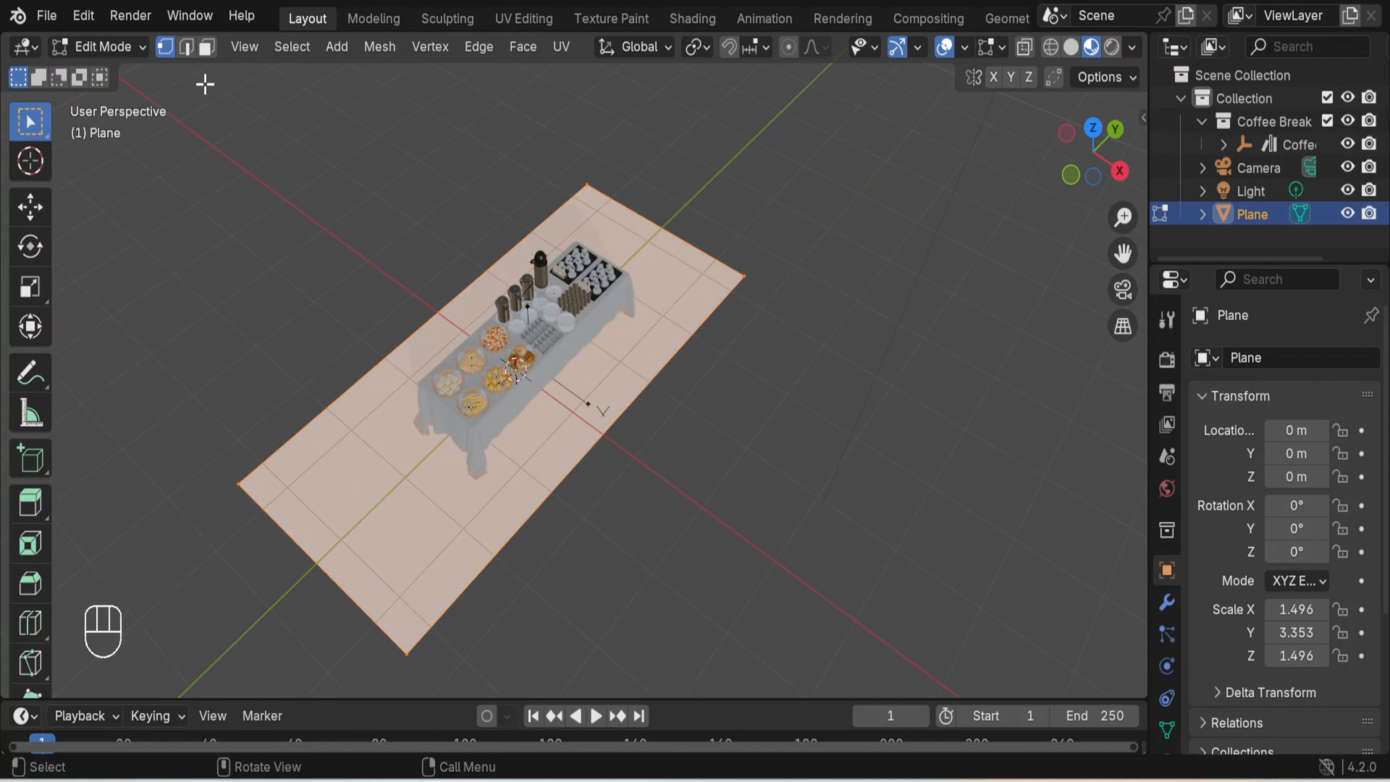
{"action": "left_click", "coordinate": [192, 54]}
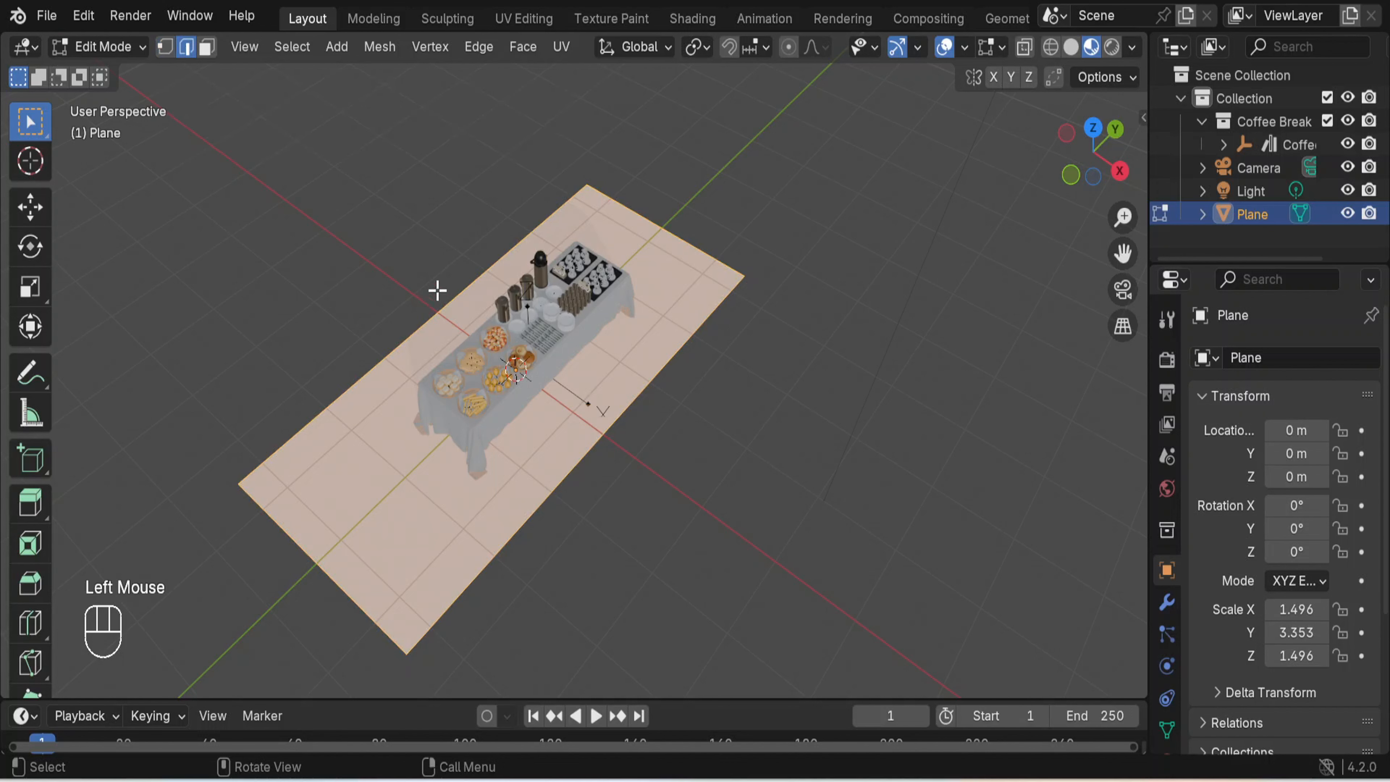
{"action": "left_click", "coordinate": [474, 288]}
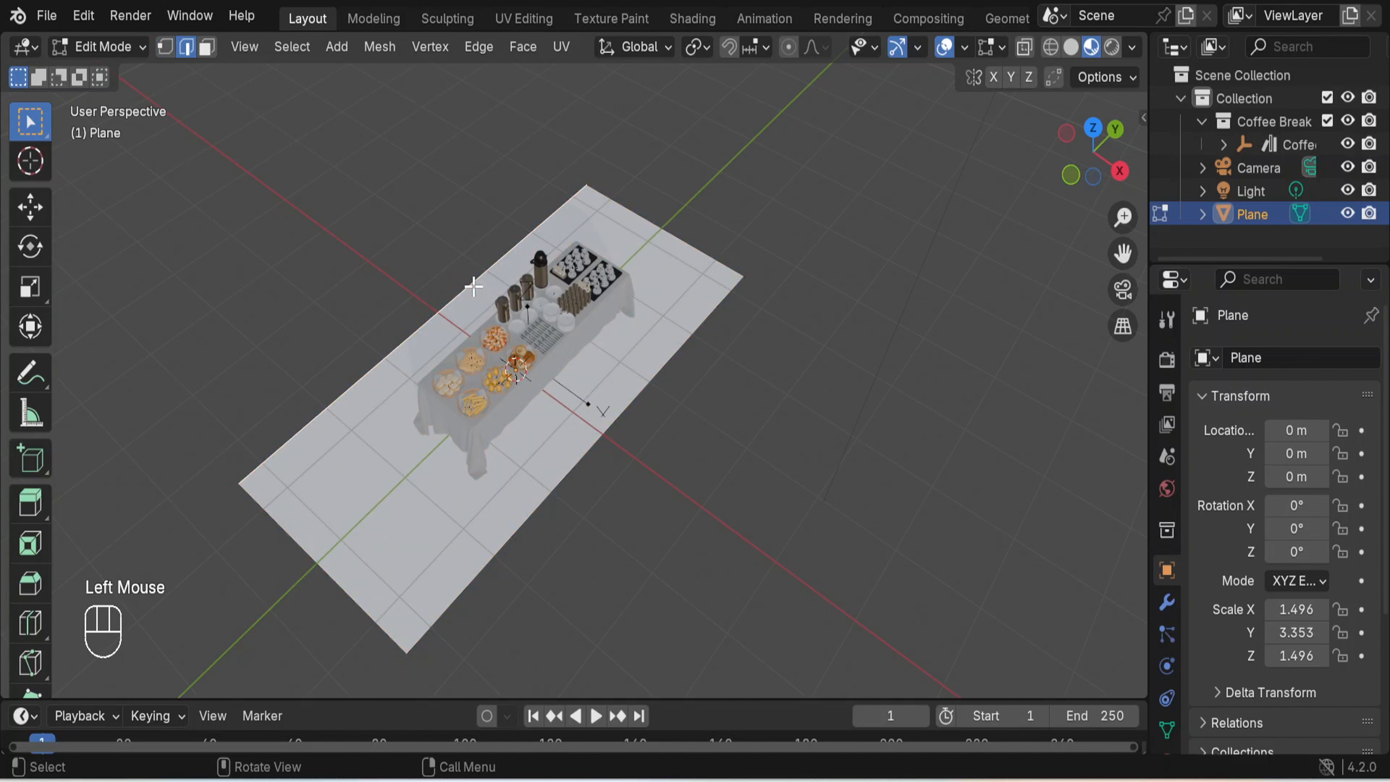
{"action": "middle_click_drag", "start_coordinate": [759, 404], "coordinate": [485, 406]}
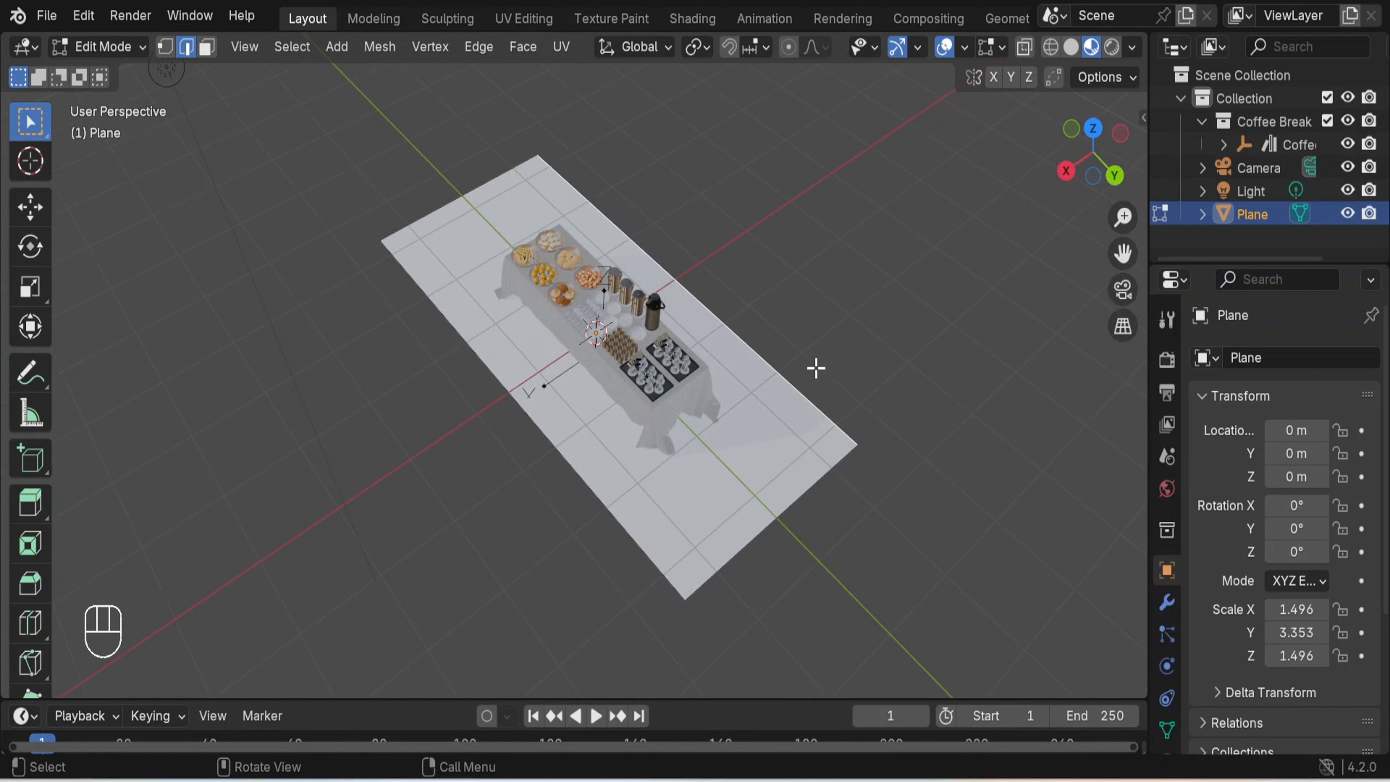
{"action": "key", "text": "e"}
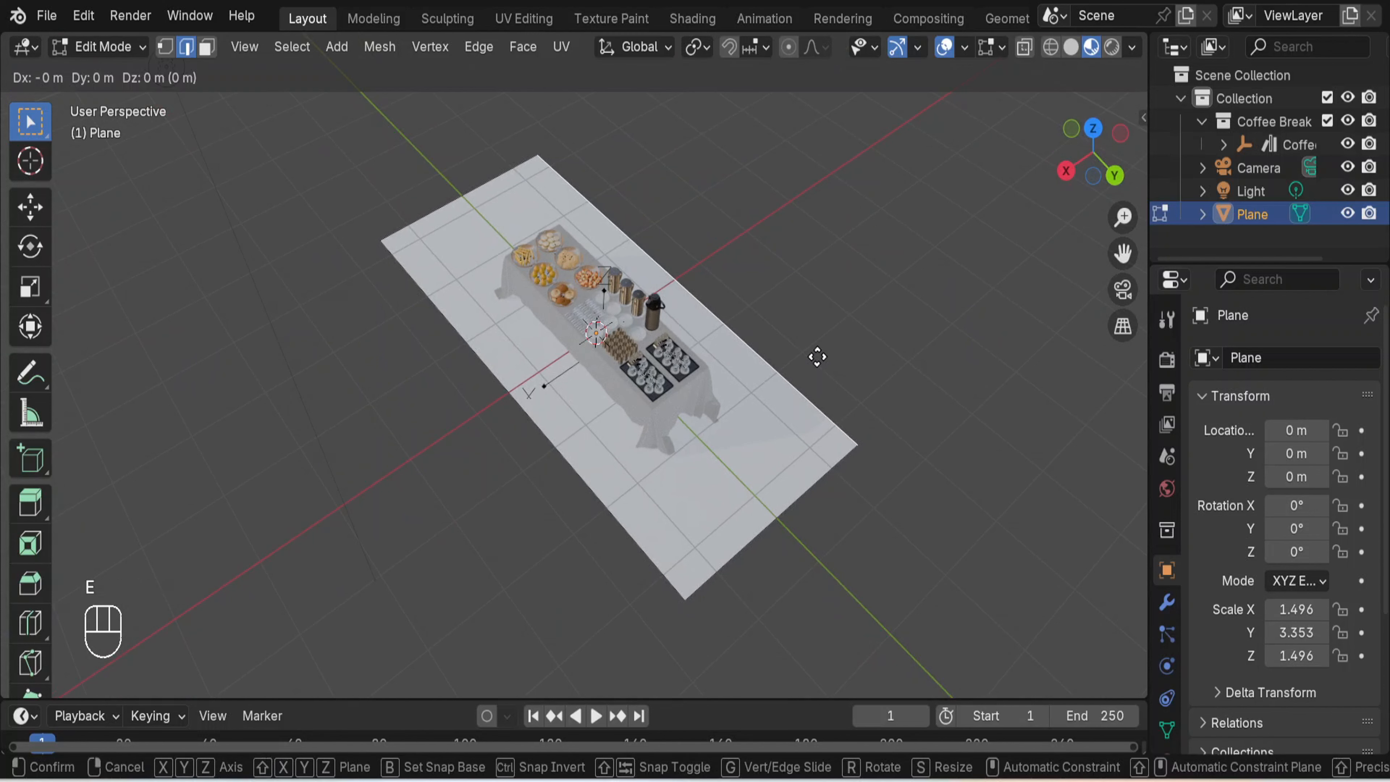
{"action": "key", "text": "z"}
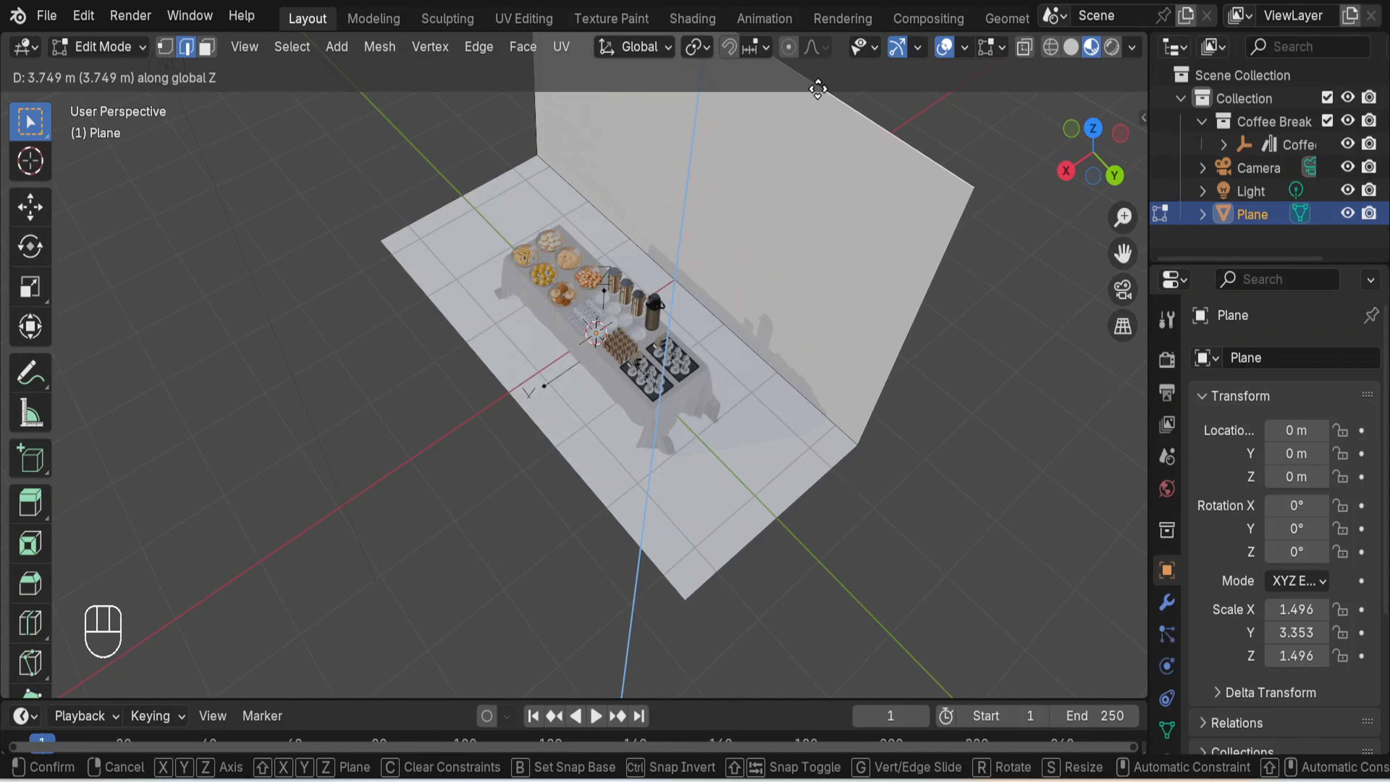
{"action": "left_click", "coordinate": [823, 99]}
{"action": "left_click", "coordinate": [969, 379]}
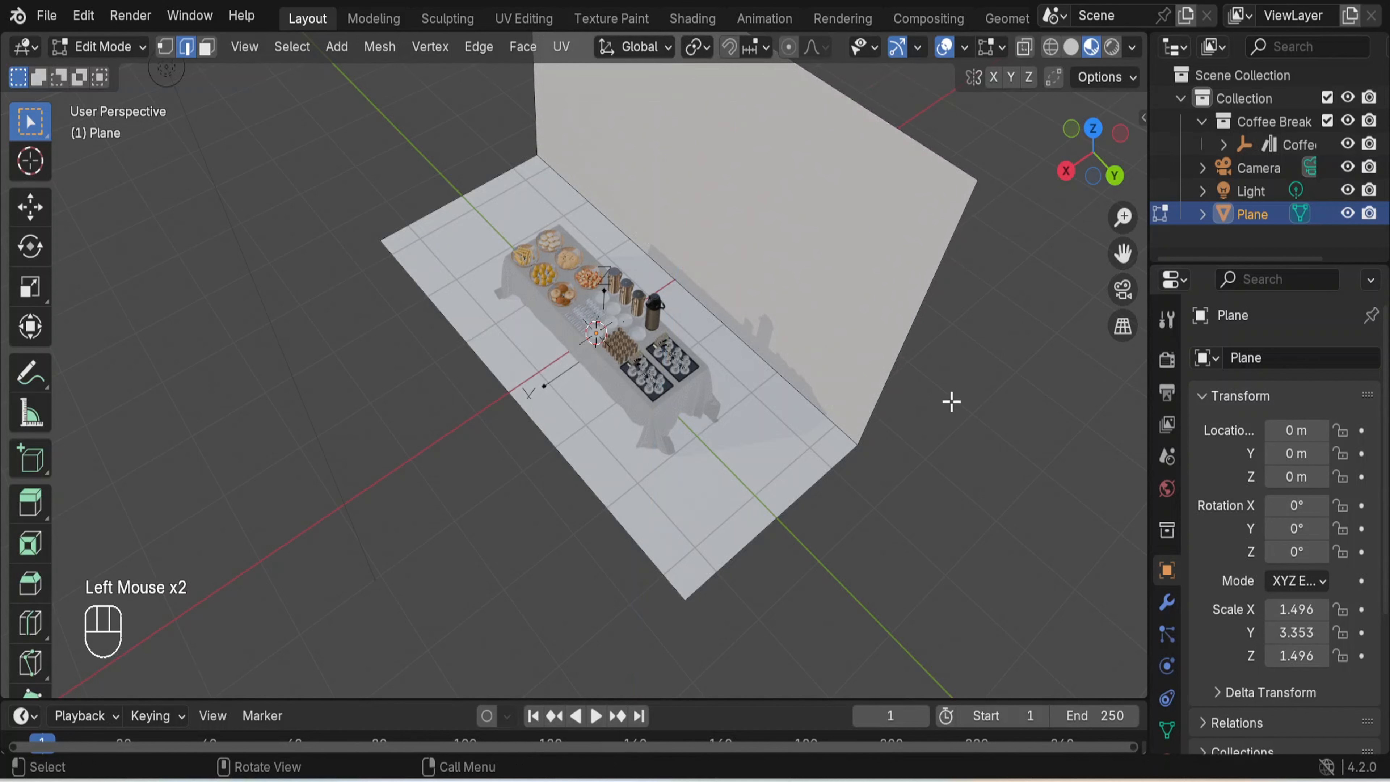
Check the new wall behind the table, return to Object Mode and deselect the plane.
{"action": "middle_click_drag", "start_coordinate": [951, 401], "coordinate": [949, 316]}
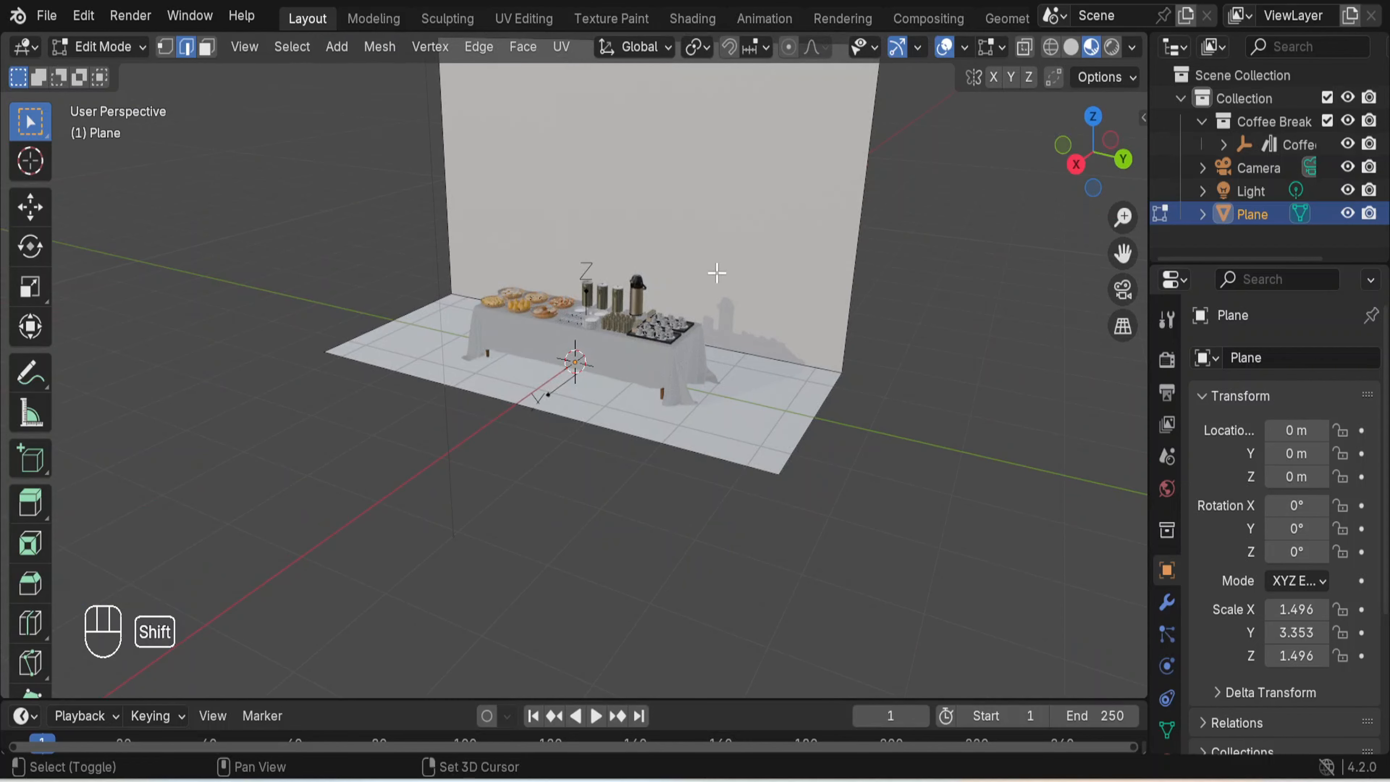
{"action": "middle_click_drag", "start_coordinate": [717, 273], "coordinate": [844, 456], "text": "shift"}
{"action": "scroll", "coordinate": [830, 402], "scroll_direction": "up", "scroll_amount": 2}
{"action": "scroll", "coordinate": [830, 401], "scroll_direction": "up", "scroll_amount": 1}
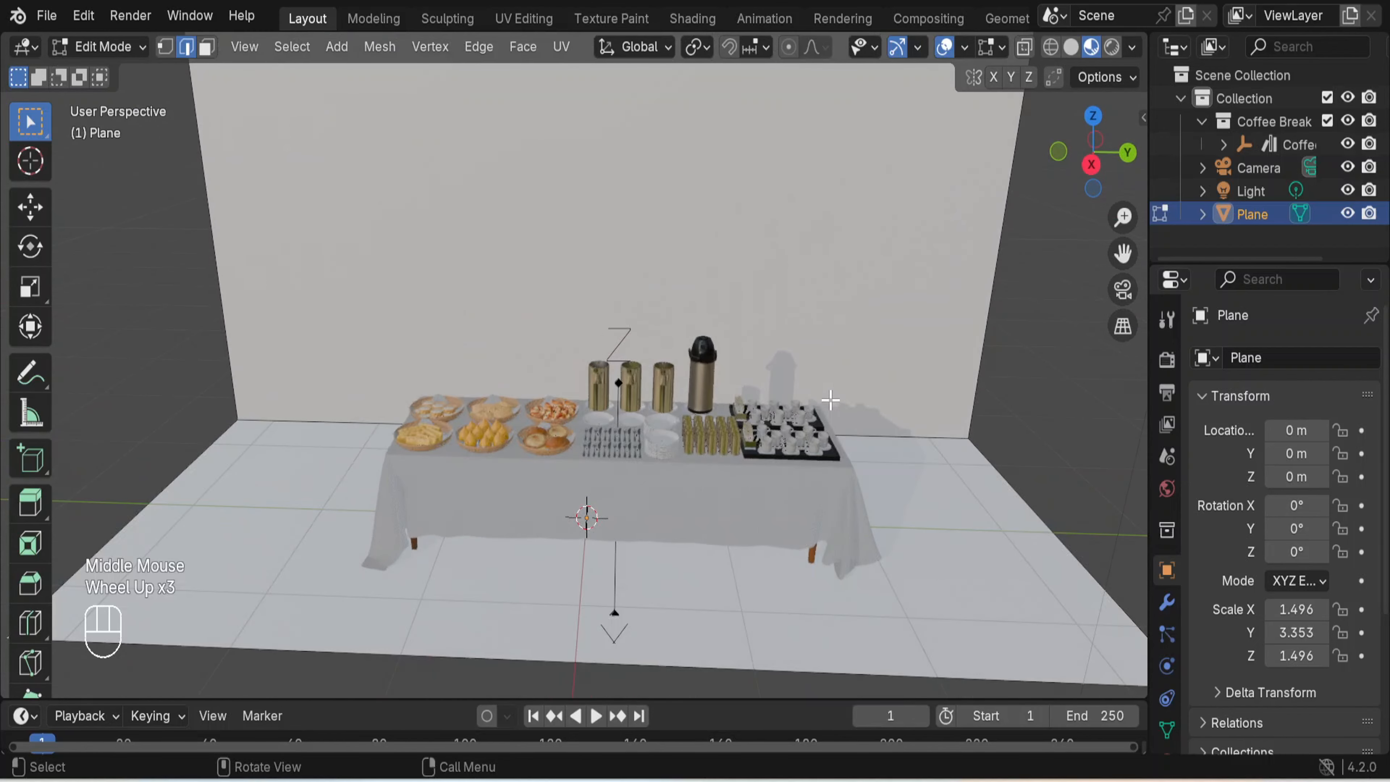
{"action": "scroll", "coordinate": [831, 401], "scroll_direction": "down", "scroll_amount": 3}
{"action": "middle_click_drag", "start_coordinate": [830, 401], "coordinate": [863, 397]}
{"action": "left_click", "coordinate": [127, 49]}
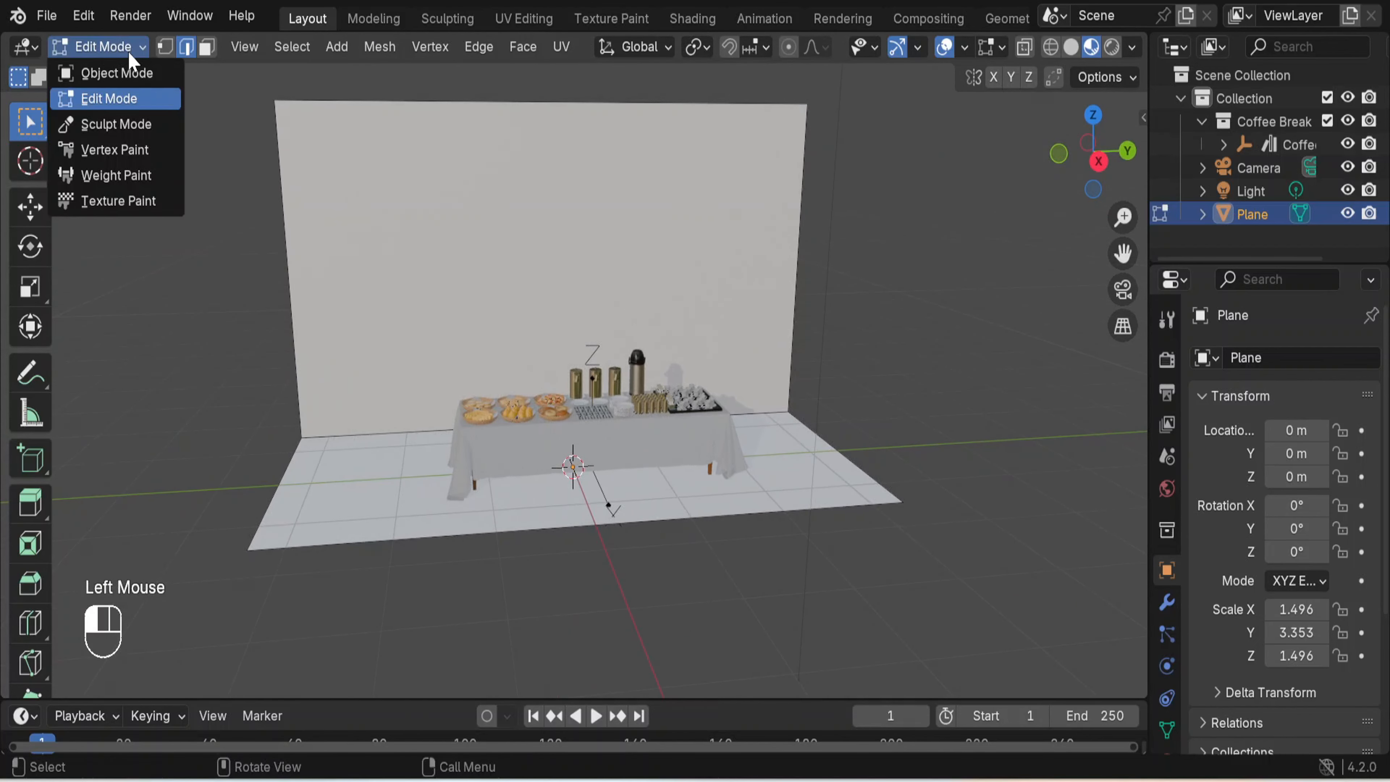
{"action": "left_click", "coordinate": [131, 73]}
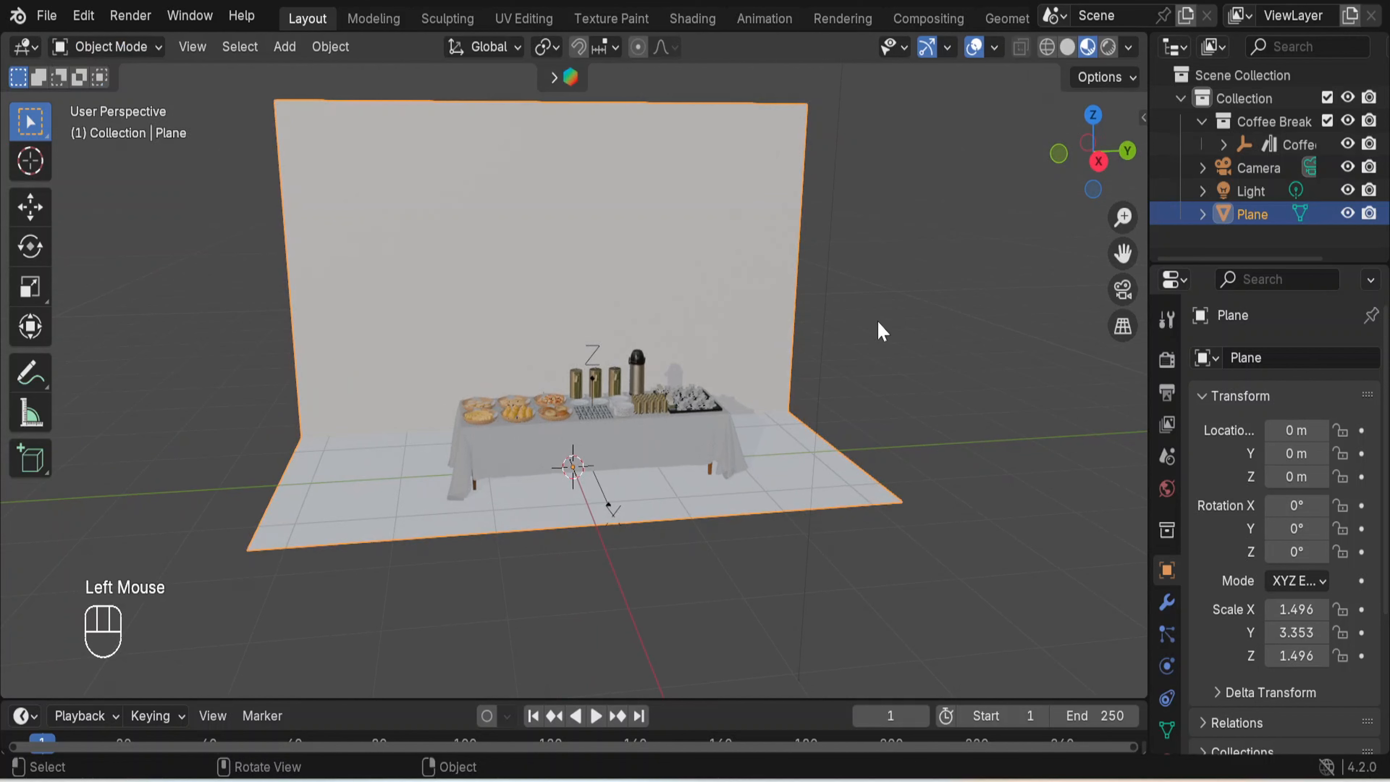
{"action": "left_click", "coordinate": [877, 332]}
Switch the viewport to the scene camera's view, with the camera frame enlarged around the table and wall.
{"action": "middle_click_drag", "start_coordinate": [878, 335], "coordinate": [845, 334]}
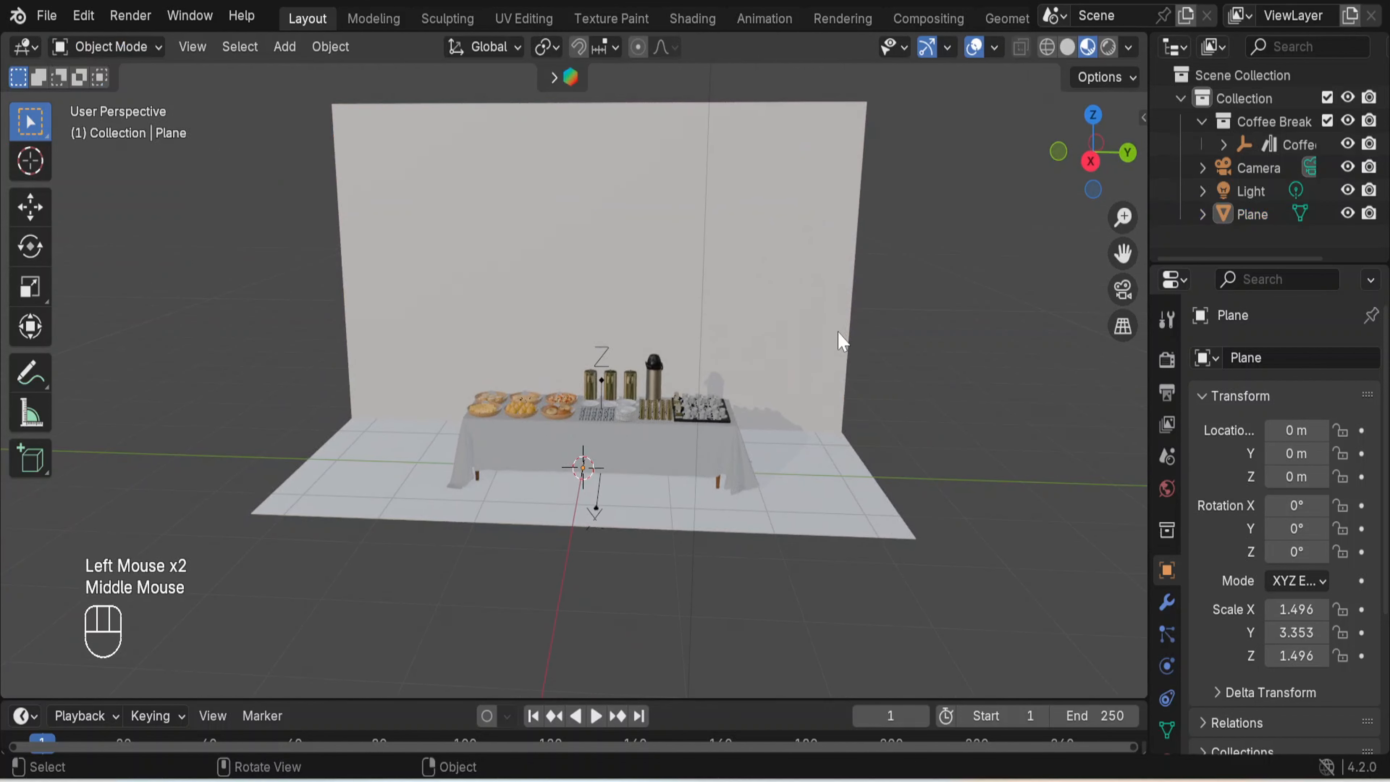
{"action": "scroll", "coordinate": [847, 336], "scroll_direction": "up", "scroll_amount": 4}
{"action": "scroll", "coordinate": [850, 339], "scroll_direction": "down", "scroll_amount": 3}
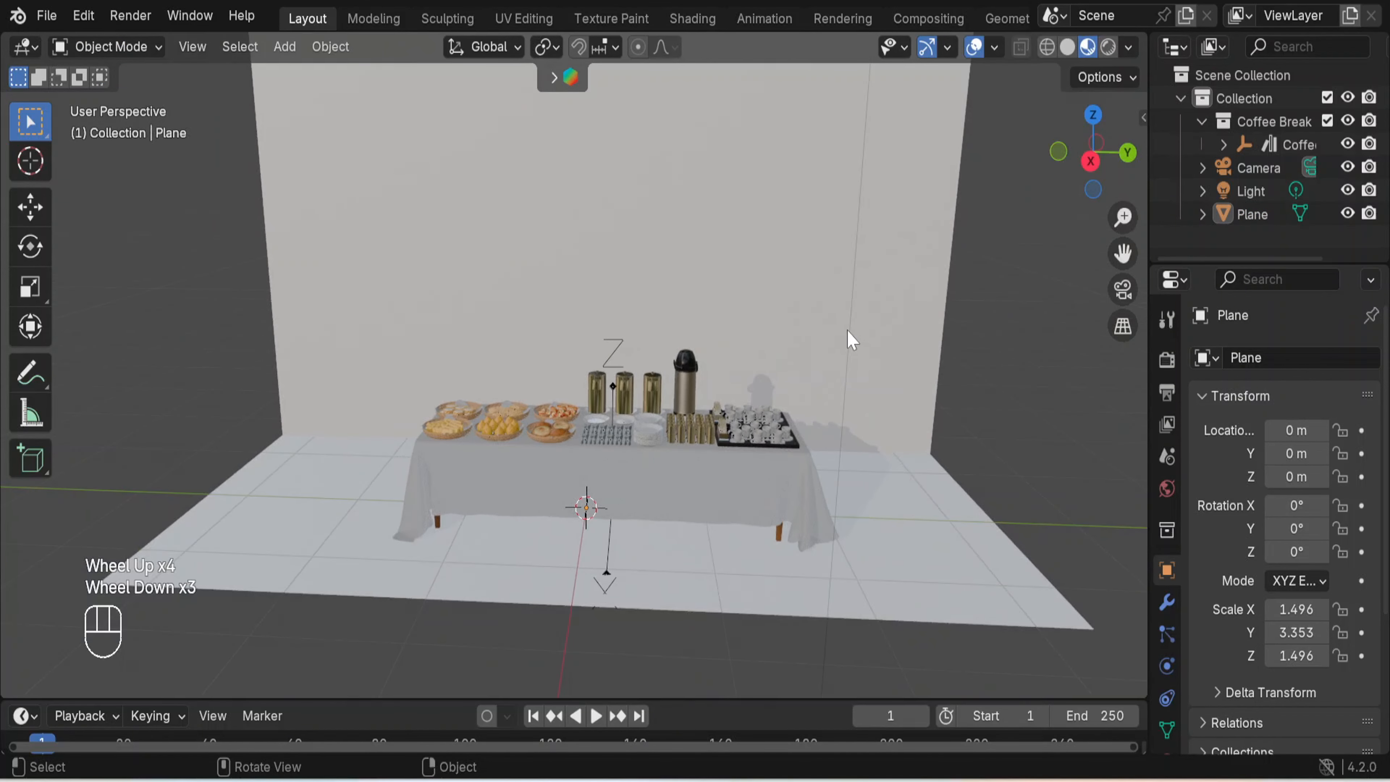
{"action": "left_click", "coordinate": [1123, 291]}
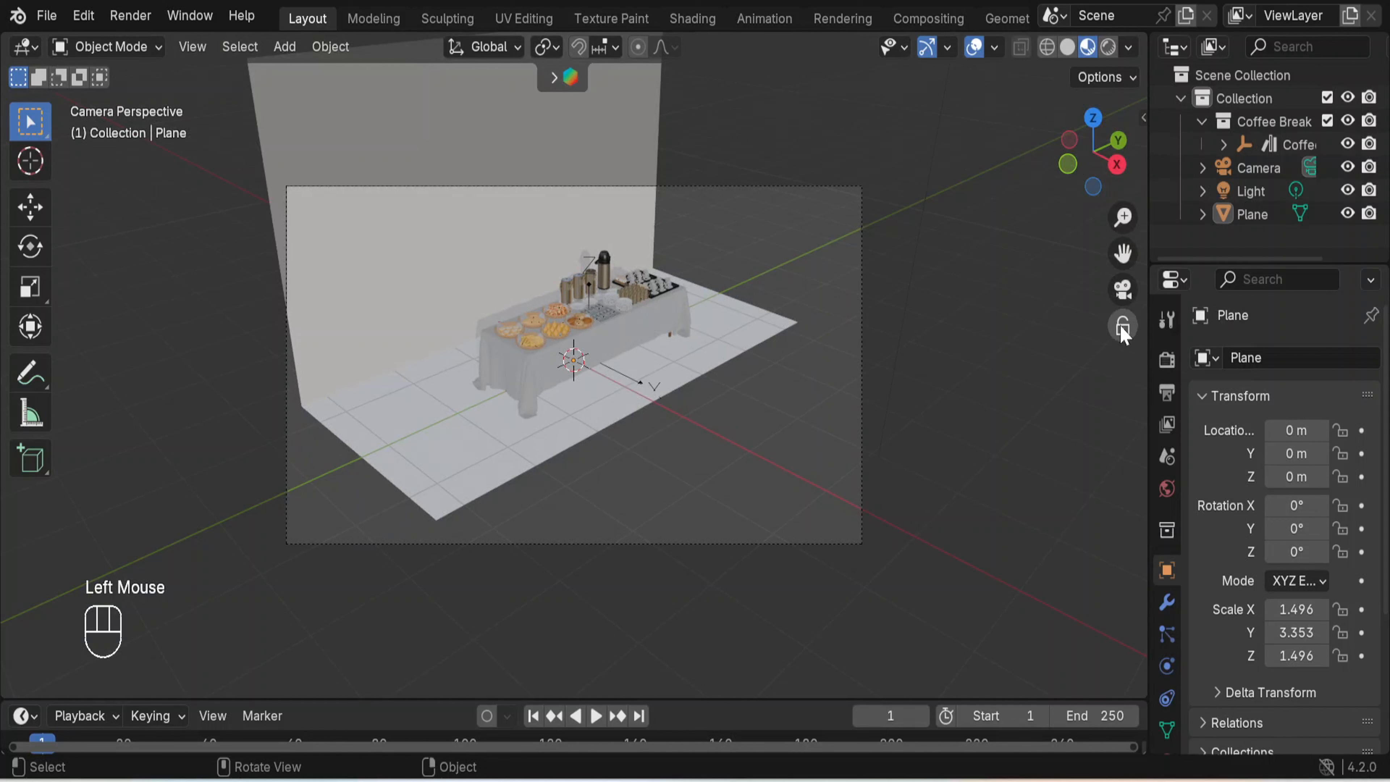
{"action": "scroll", "coordinate": [777, 334], "scroll_direction": "up", "scroll_amount": 1}
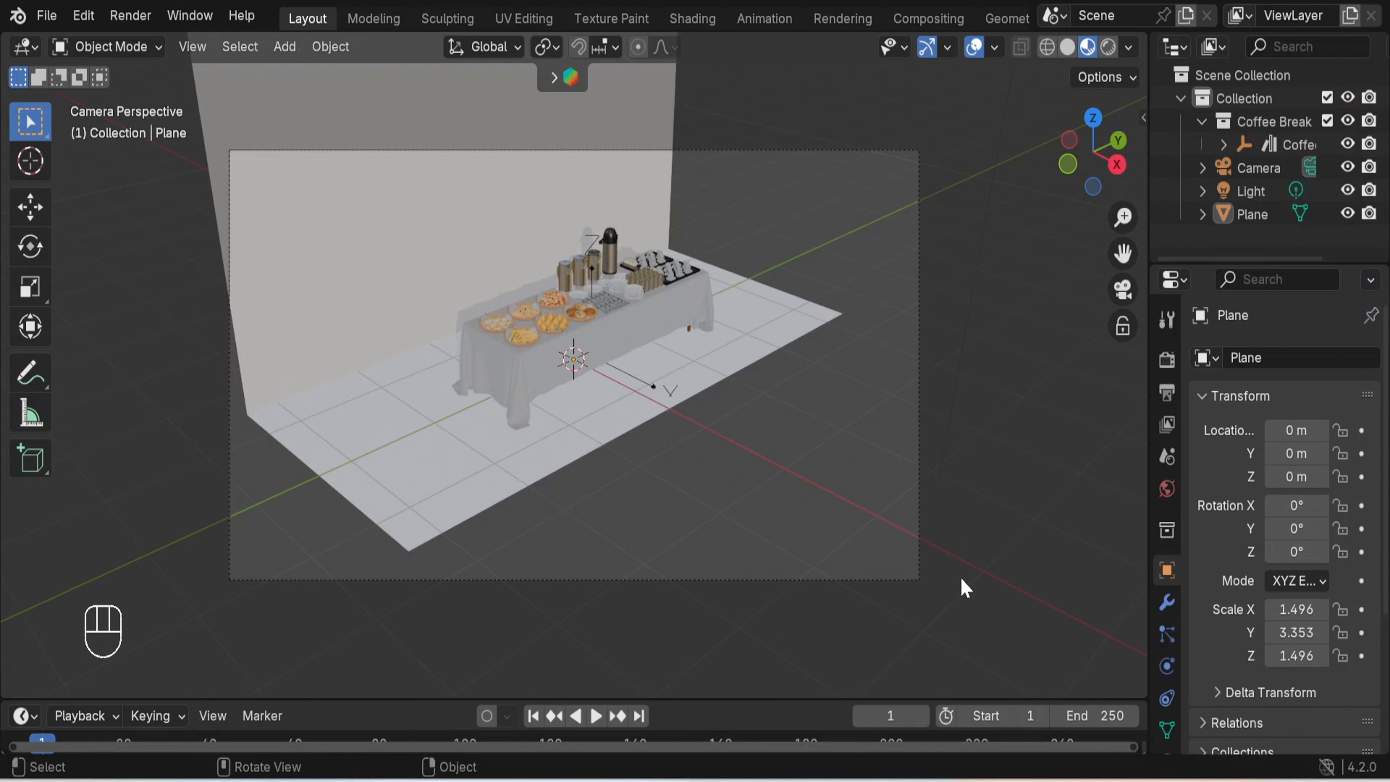
{"action": "scroll", "coordinate": [893, 420], "scroll_direction": "down", "scroll_amount": 1}
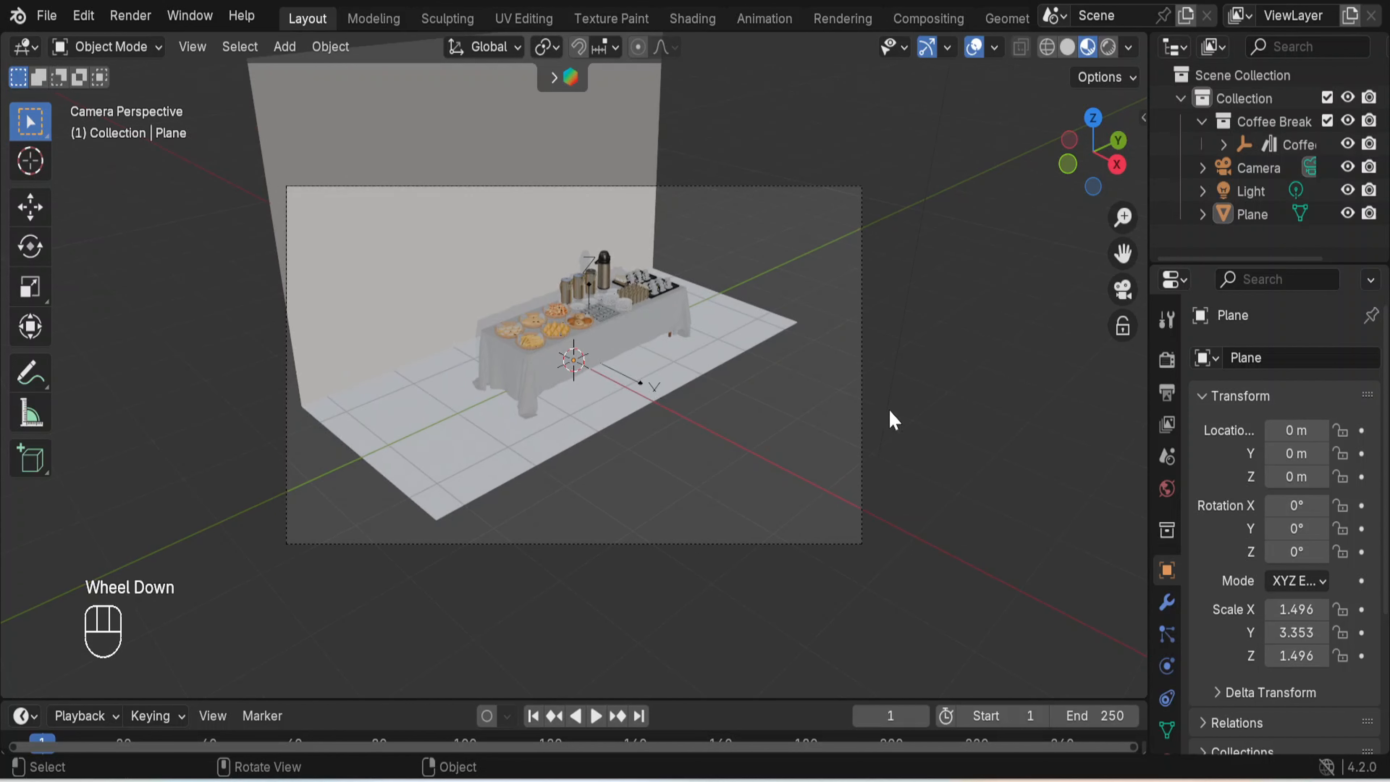
{"action": "scroll", "coordinate": [889, 412], "scroll_direction": "up", "scroll_amount": 3}
{"action": "scroll", "coordinate": [889, 412], "scroll_direction": "down", "scroll_amount": 1}
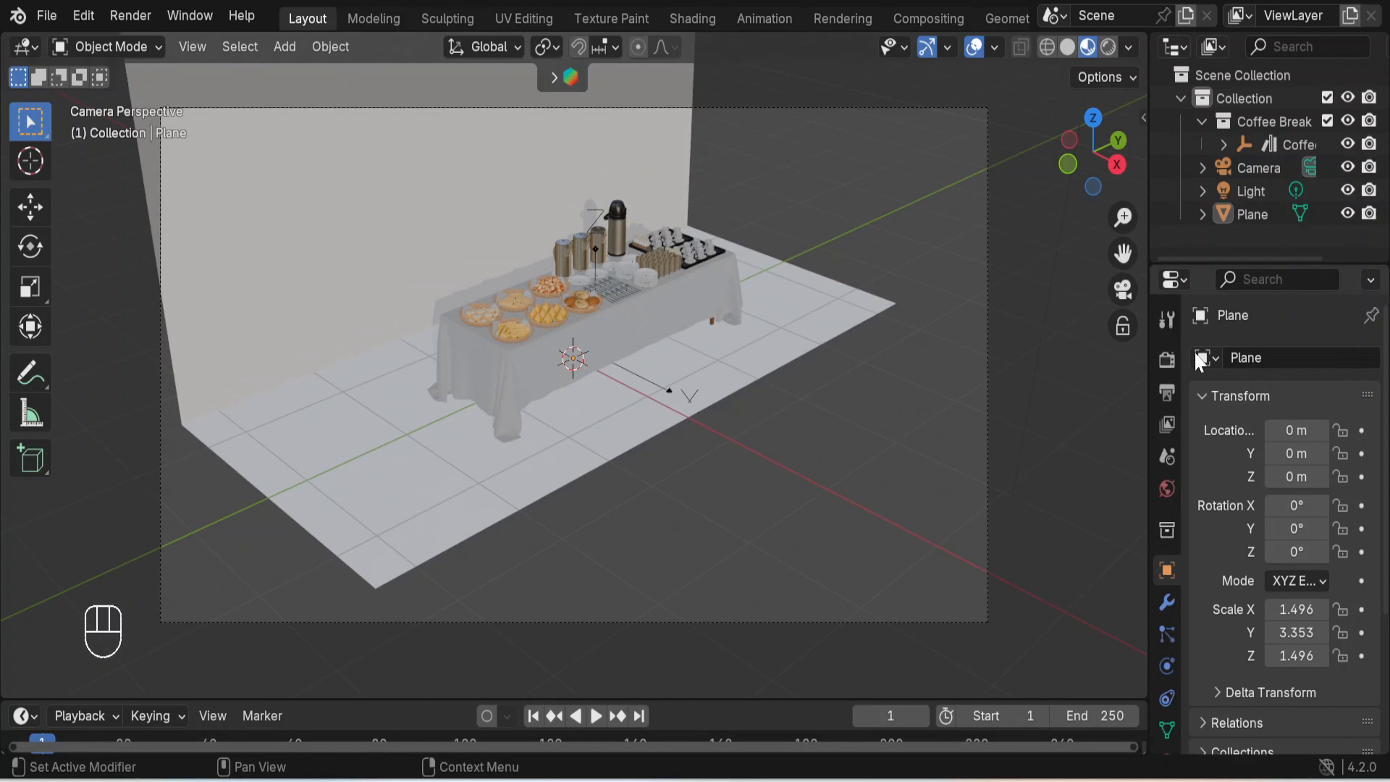
Lock the camera to the view and try moving it away from and back toward the table.
{"action": "left_click", "coordinate": [1121, 332]}
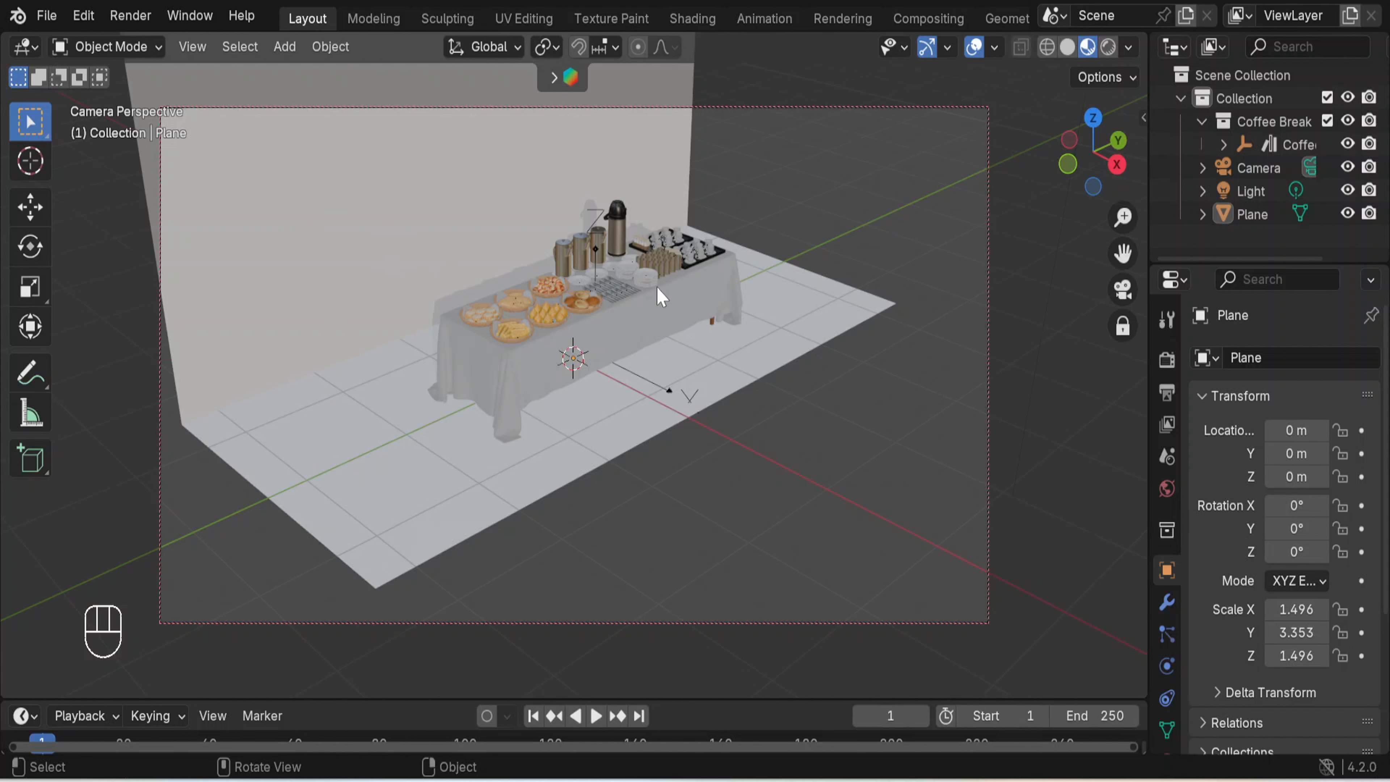
{"action": "scroll", "coordinate": [659, 292], "scroll_direction": "down", "scroll_amount": 5}
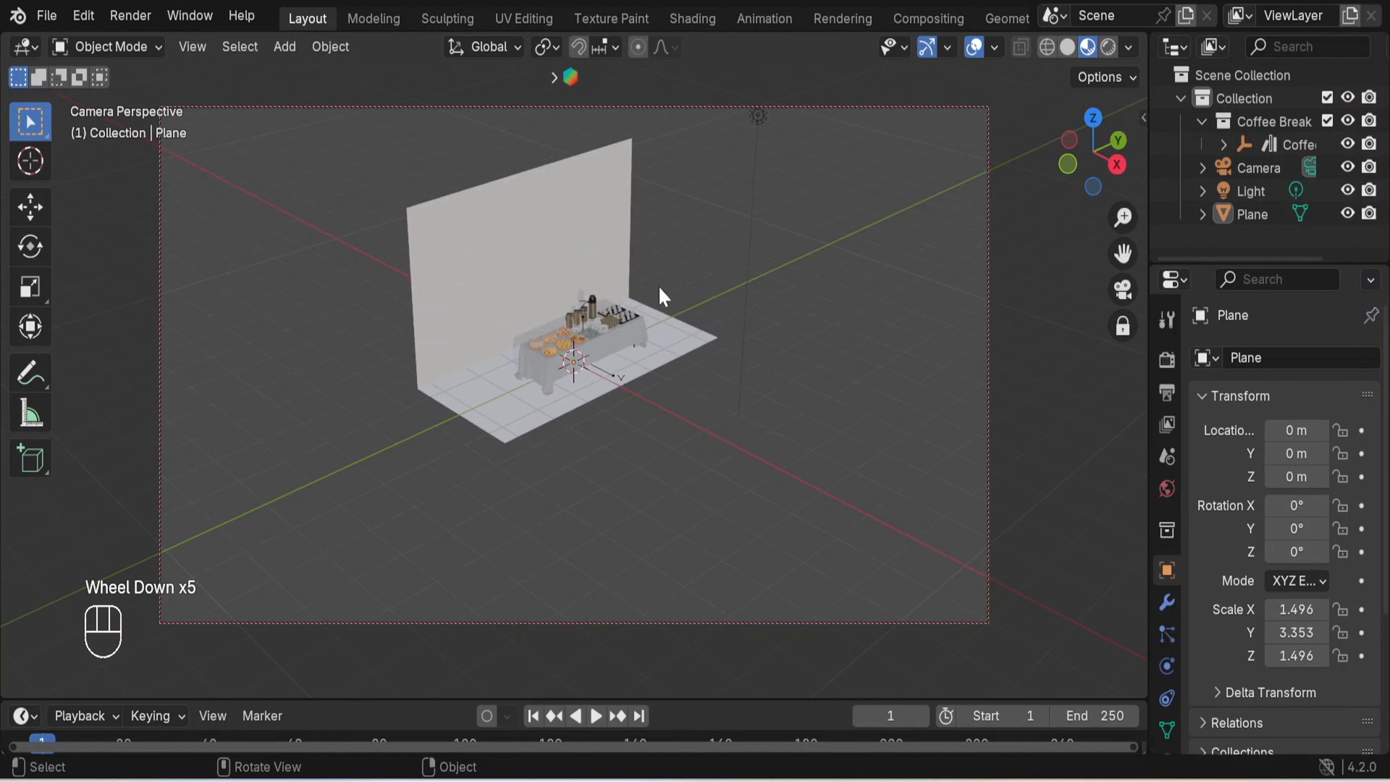
{"action": "scroll", "coordinate": [660, 287], "scroll_direction": "up", "scroll_amount": 4}
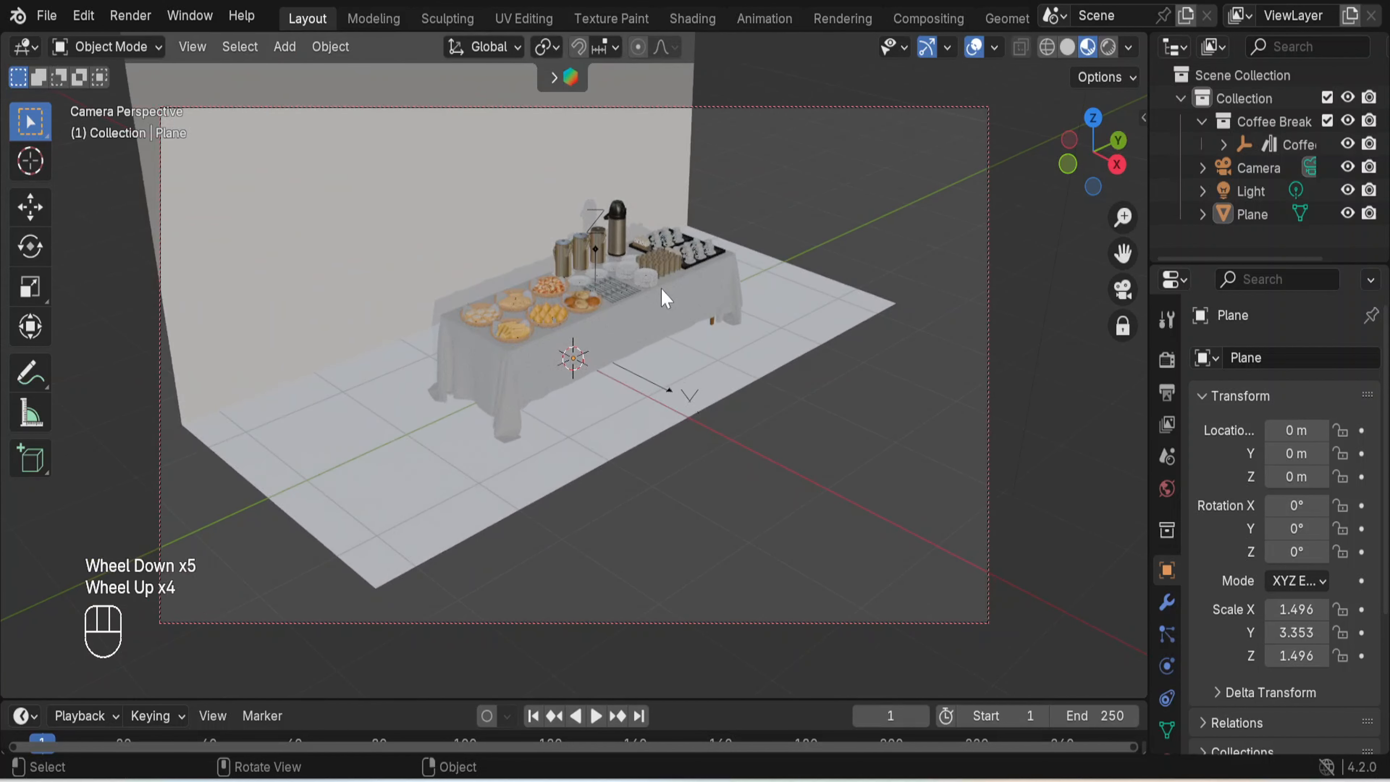
Reposition the locked camera for a frontal, slightly raised view with the coffee break table filling the frame, and leave camera view.
{"action": "scroll", "coordinate": [662, 295], "scroll_direction": "down", "scroll_amount": 4}
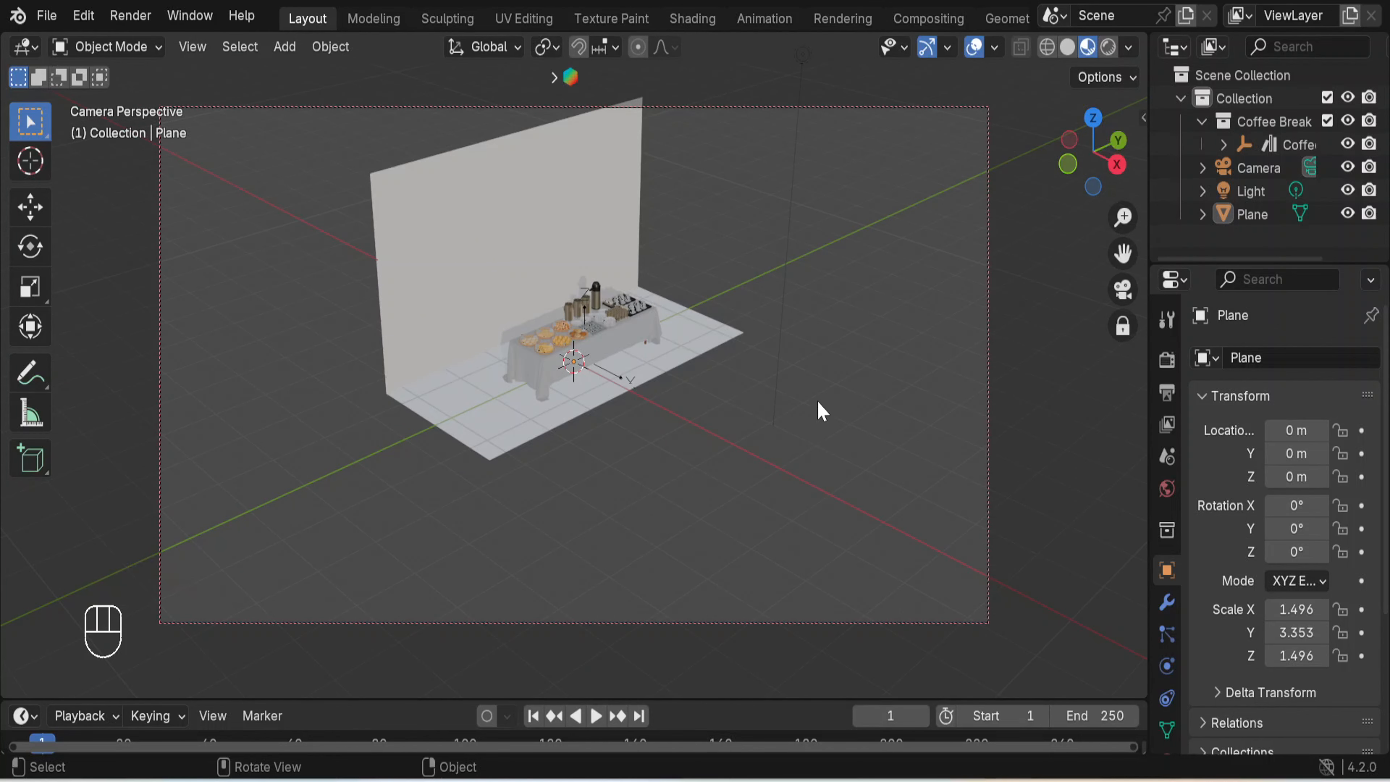
{"action": "key", "text": "shift"}
{"action": "middle_click_drag", "start_coordinate": [817, 402], "coordinate": [709, 436], "text": "shift"}
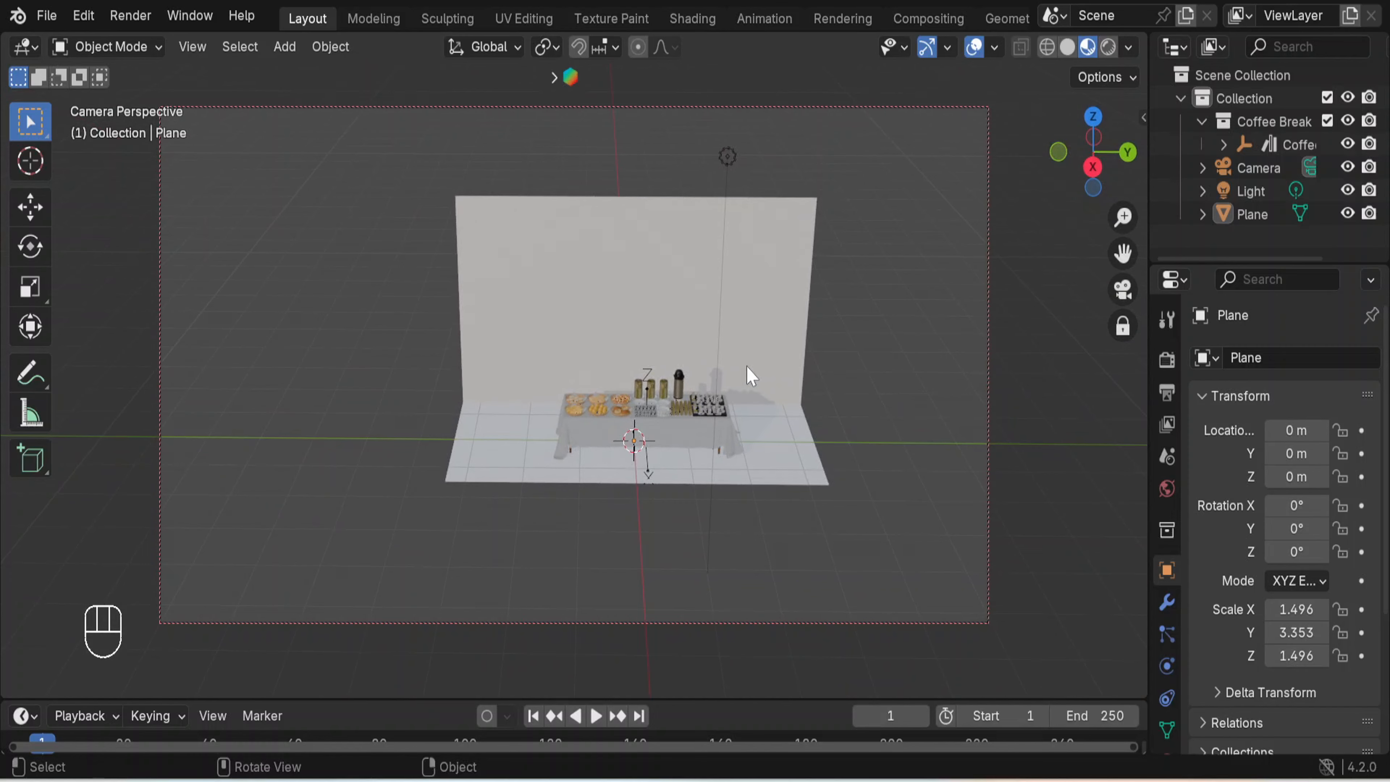
{"action": "scroll", "coordinate": [747, 376], "scroll_direction": "up", "scroll_amount": 4}
{"action": "middle_click_drag", "start_coordinate": [847, 431], "coordinate": [711, 429], "text": "shift"}
{"action": "scroll", "coordinate": [893, 509], "scroll_direction": "up", "scroll_amount": 3}
{"action": "middle_click_drag", "start_coordinate": [894, 509], "coordinate": [807, 406]}
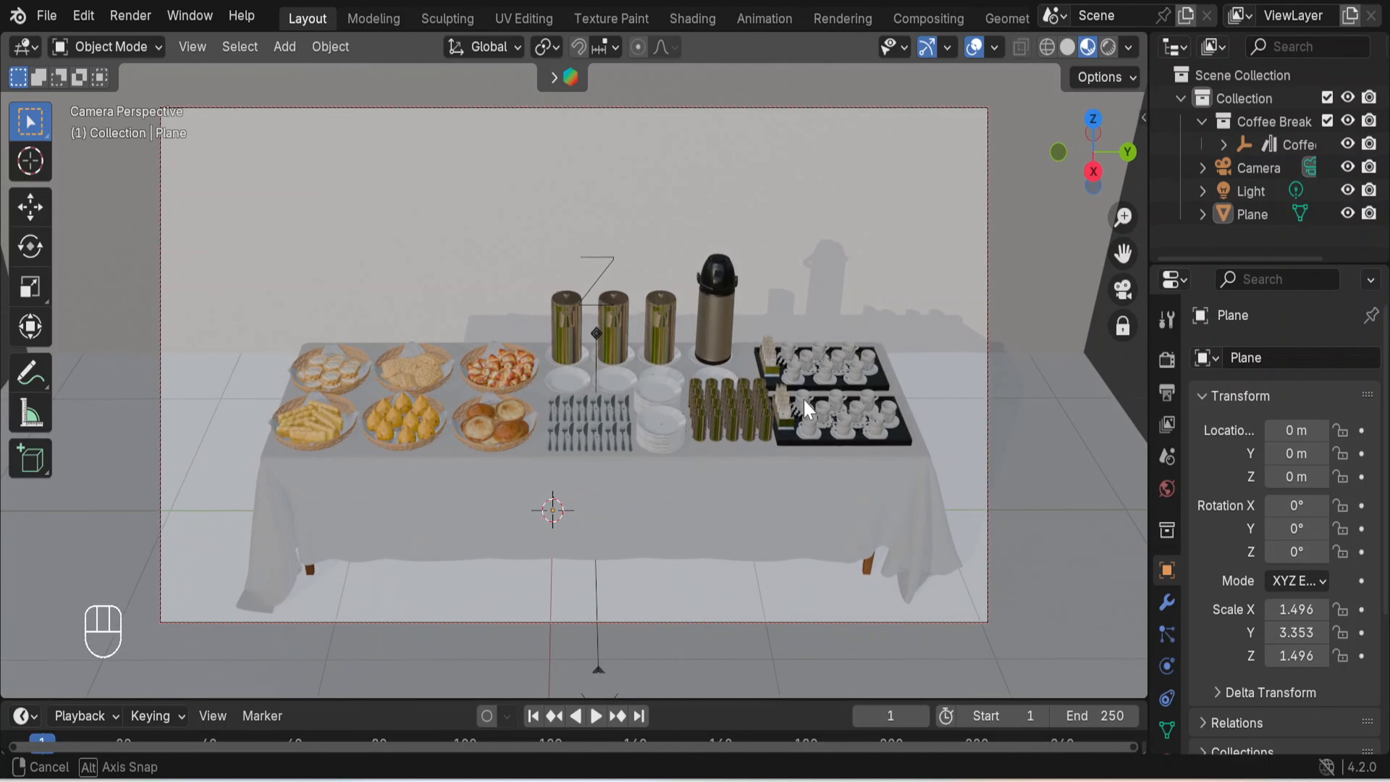
{"action": "scroll", "coordinate": [804, 403], "scroll_direction": "up", "scroll_amount": 3}
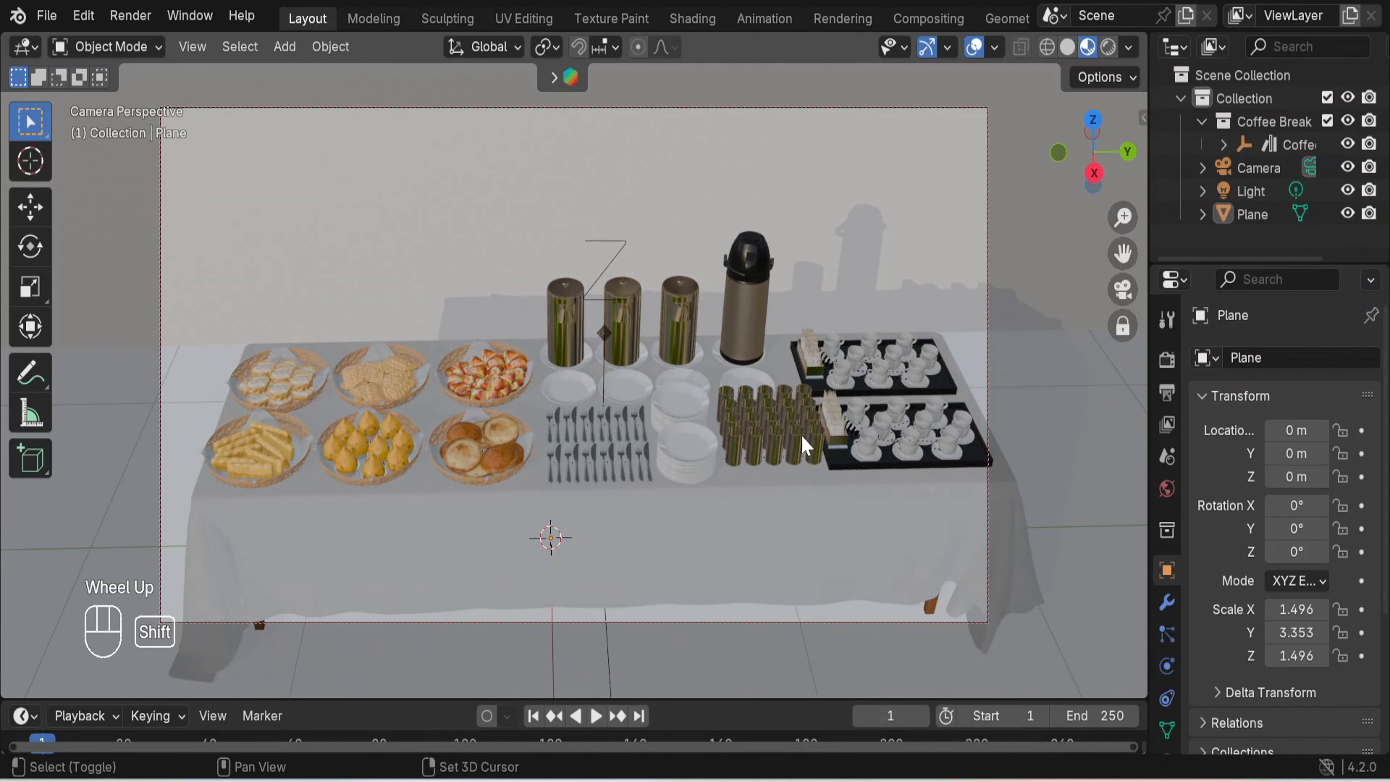
{"action": "mouse_move", "coordinate": [800, 434]}
{"action": "middle_mouse_down", "text": "shift"}
{"action": "mouse_move", "coordinate": [785, 398]}
{"action": "mouse_move", "coordinate": [794, 456]}
{"action": "mouse_move", "coordinate": [795, 442]}
{"action": "middle_mouse_up", "text": "shift"}
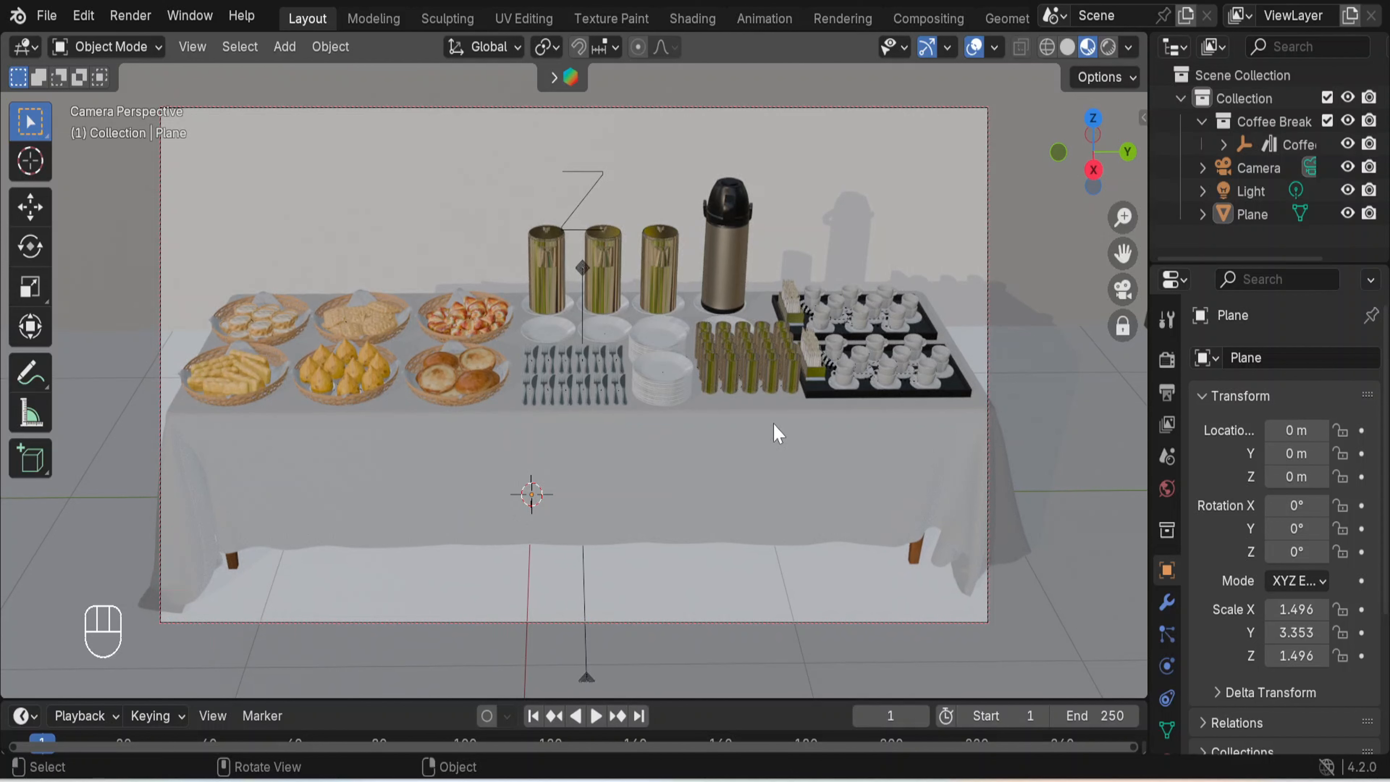
{"action": "middle_click_drag", "start_coordinate": [724, 387], "coordinate": [736, 399]}
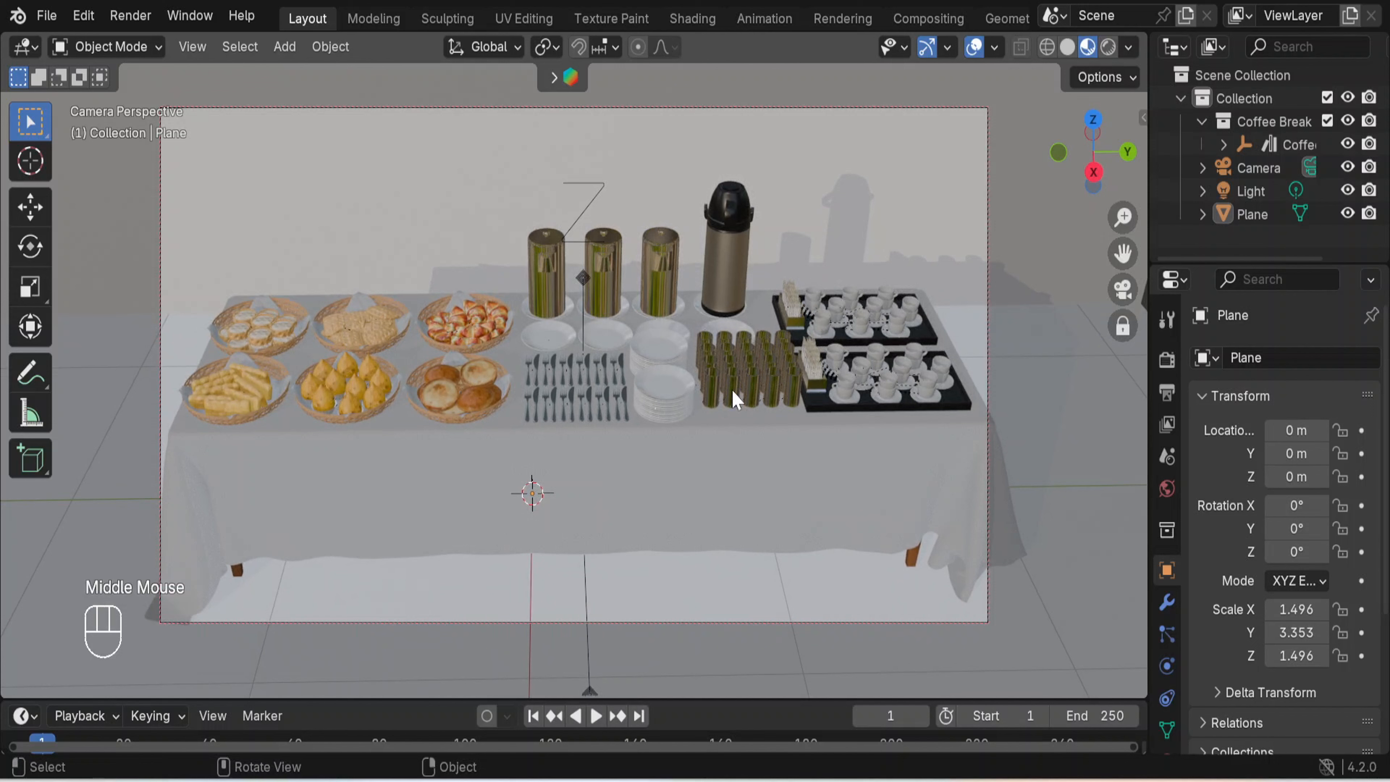
{"action": "left_click", "coordinate": [1122, 290]}
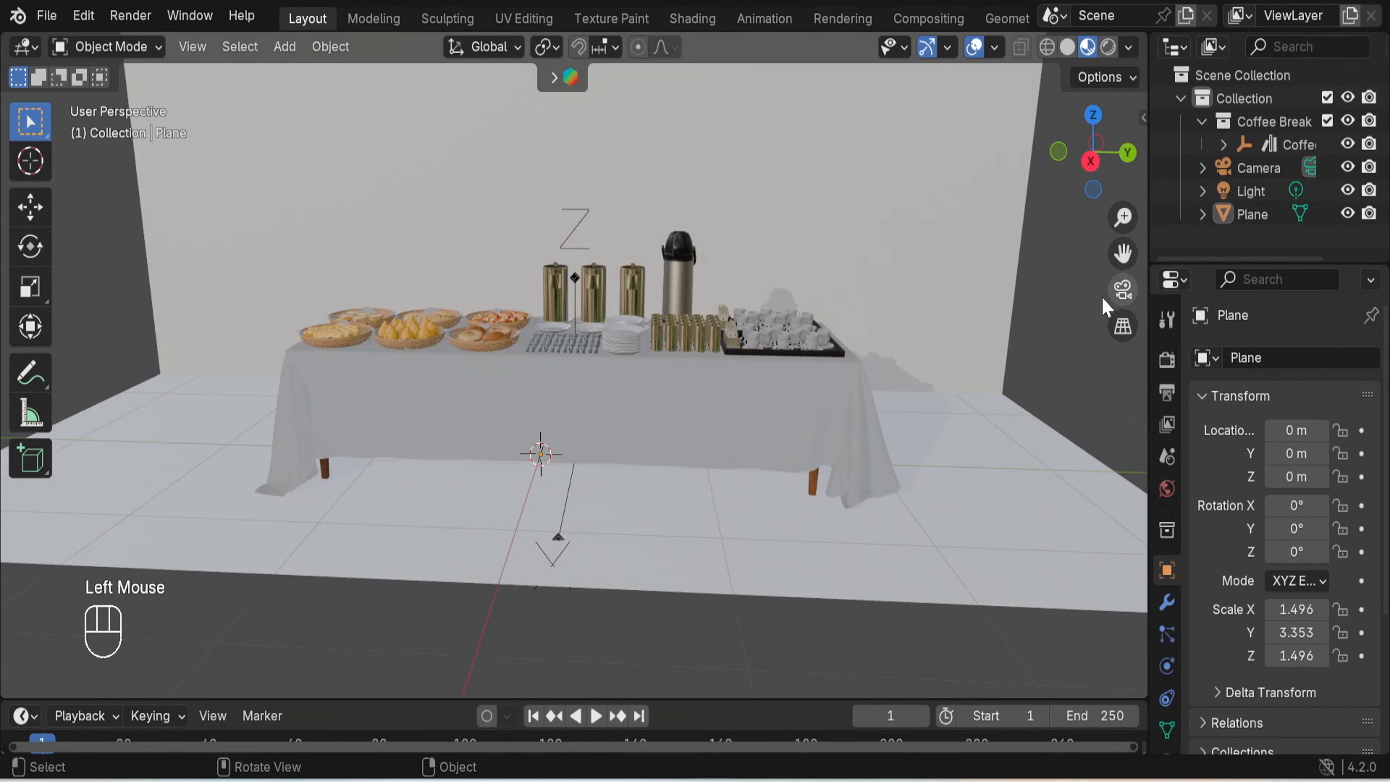
Try to separate the back wall from the floor plane while in Object Mode.
{"action": "scroll", "coordinate": [793, 350], "scroll_direction": "down", "scroll_amount": 2}
{"action": "middle_click_drag", "start_coordinate": [890, 363], "coordinate": [914, 393]}
{"action": "left_click", "coordinate": [304, 503]}
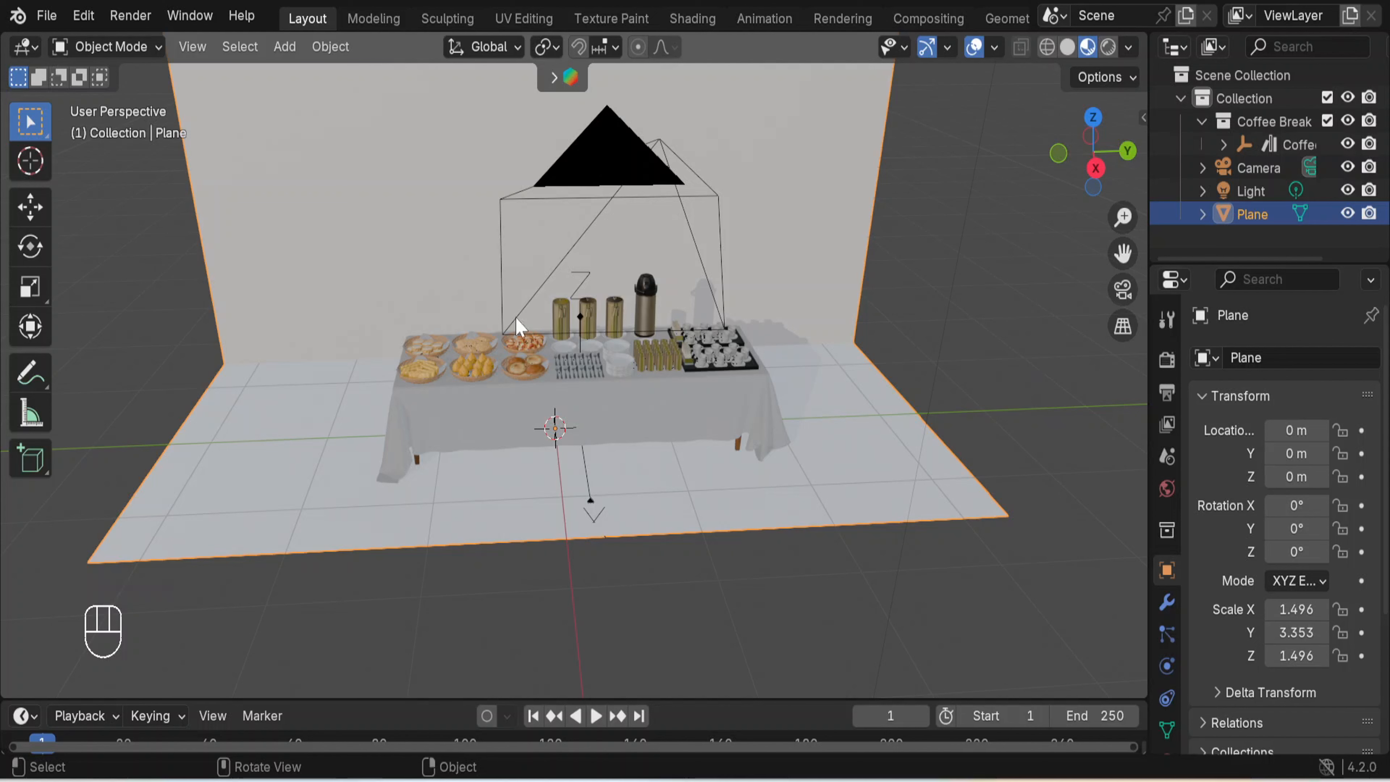
{"action": "middle_click_drag", "start_coordinate": [961, 362], "coordinate": [729, 344]}
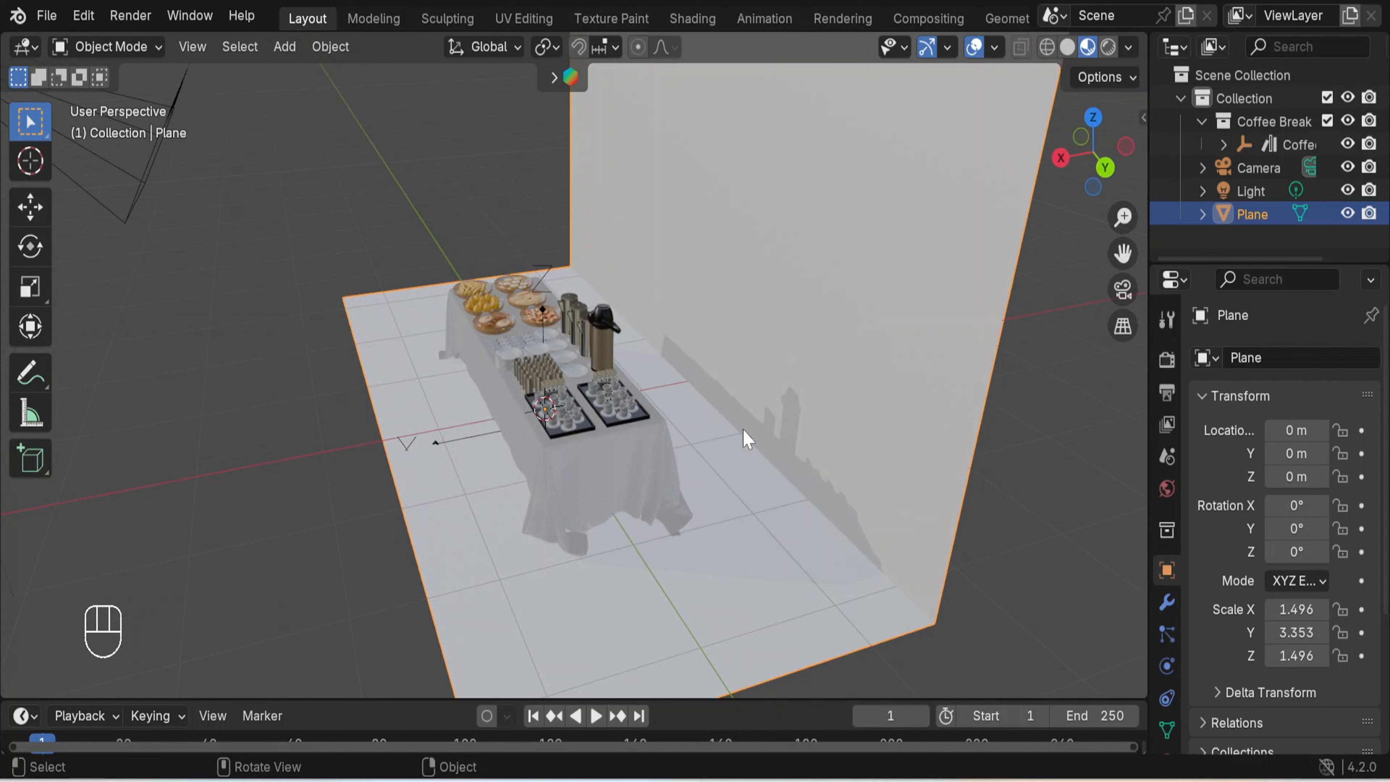
{"action": "left_click", "coordinate": [850, 310]}
{"action": "key", "text": "p"}
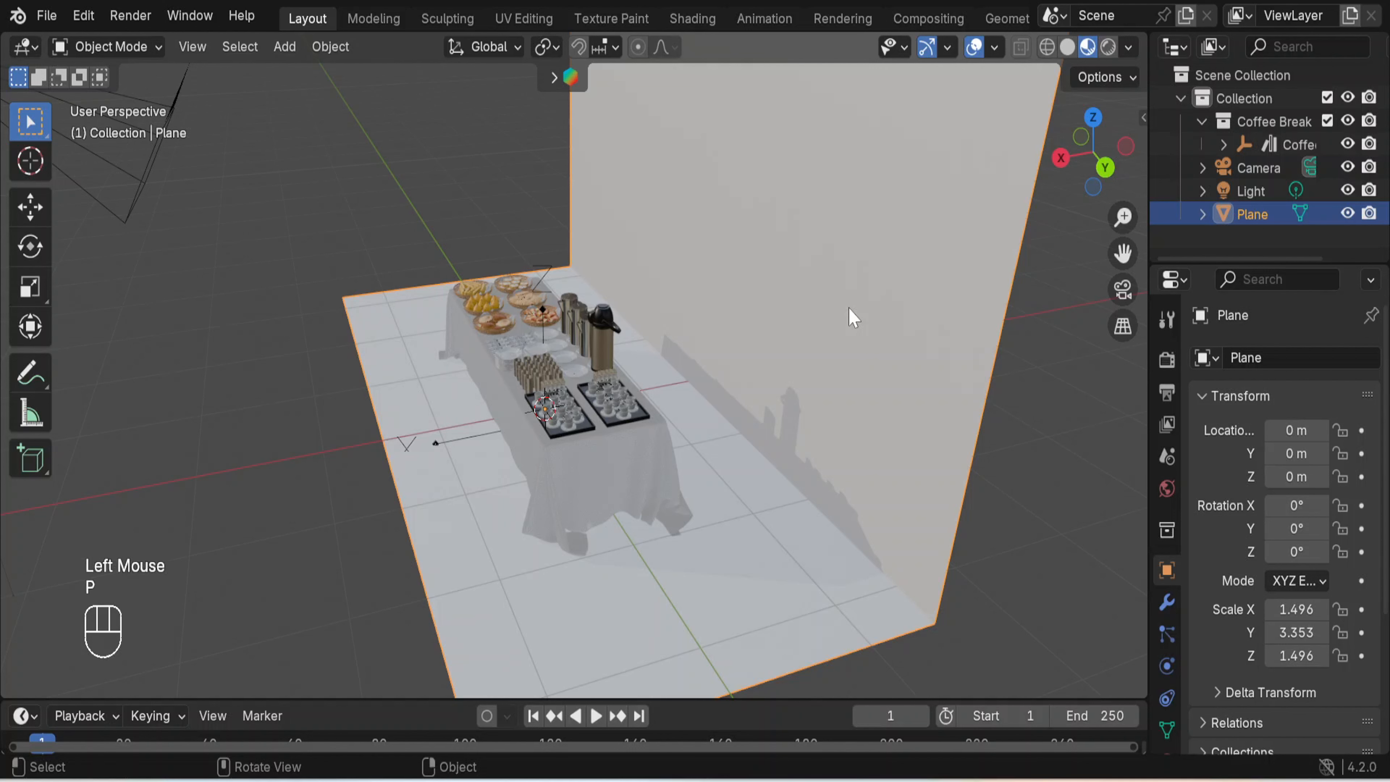
{"action": "left_click", "coordinate": [1014, 373]}
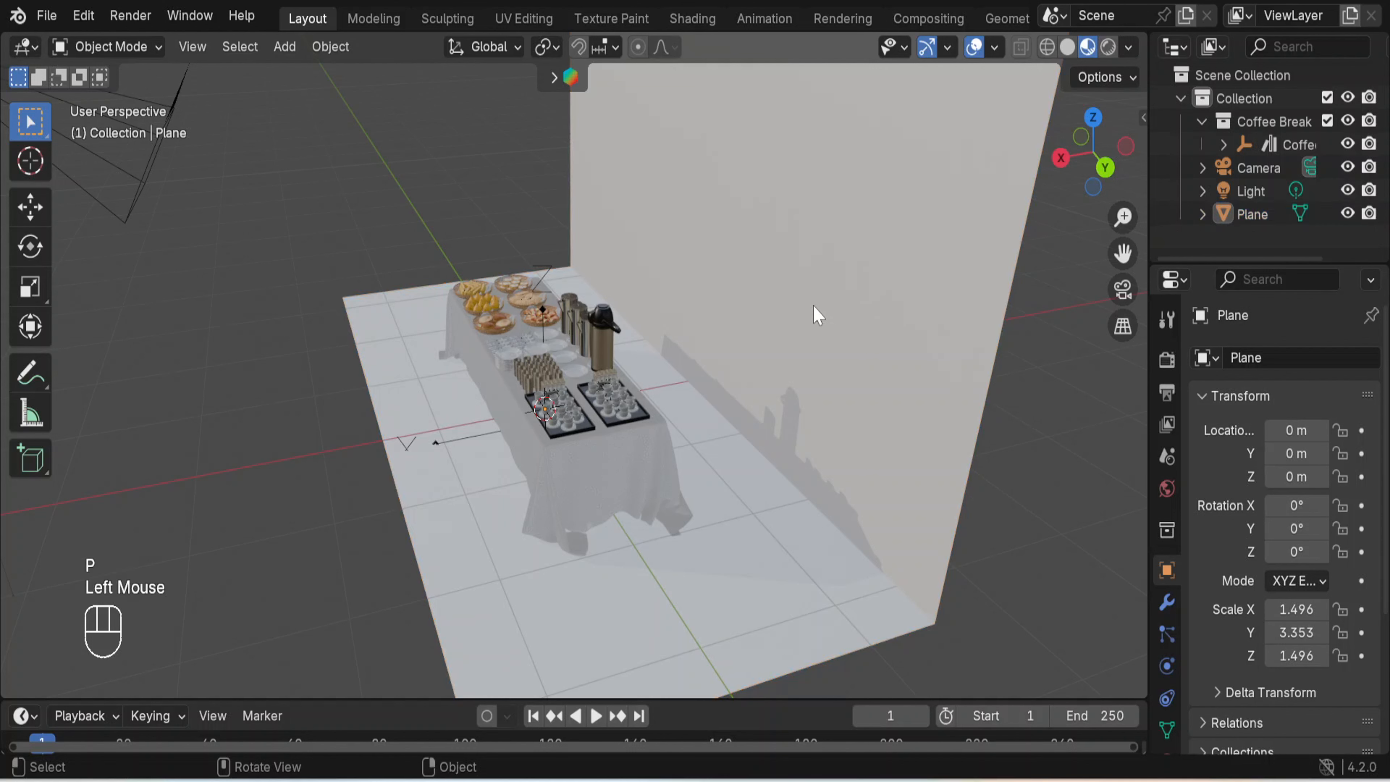
In Edit Mode, separate the plane's back wall face into its own object and return to Object Mode.
{"action": "left_click", "coordinate": [815, 313]}
{"action": "left_click", "coordinate": [106, 47]}
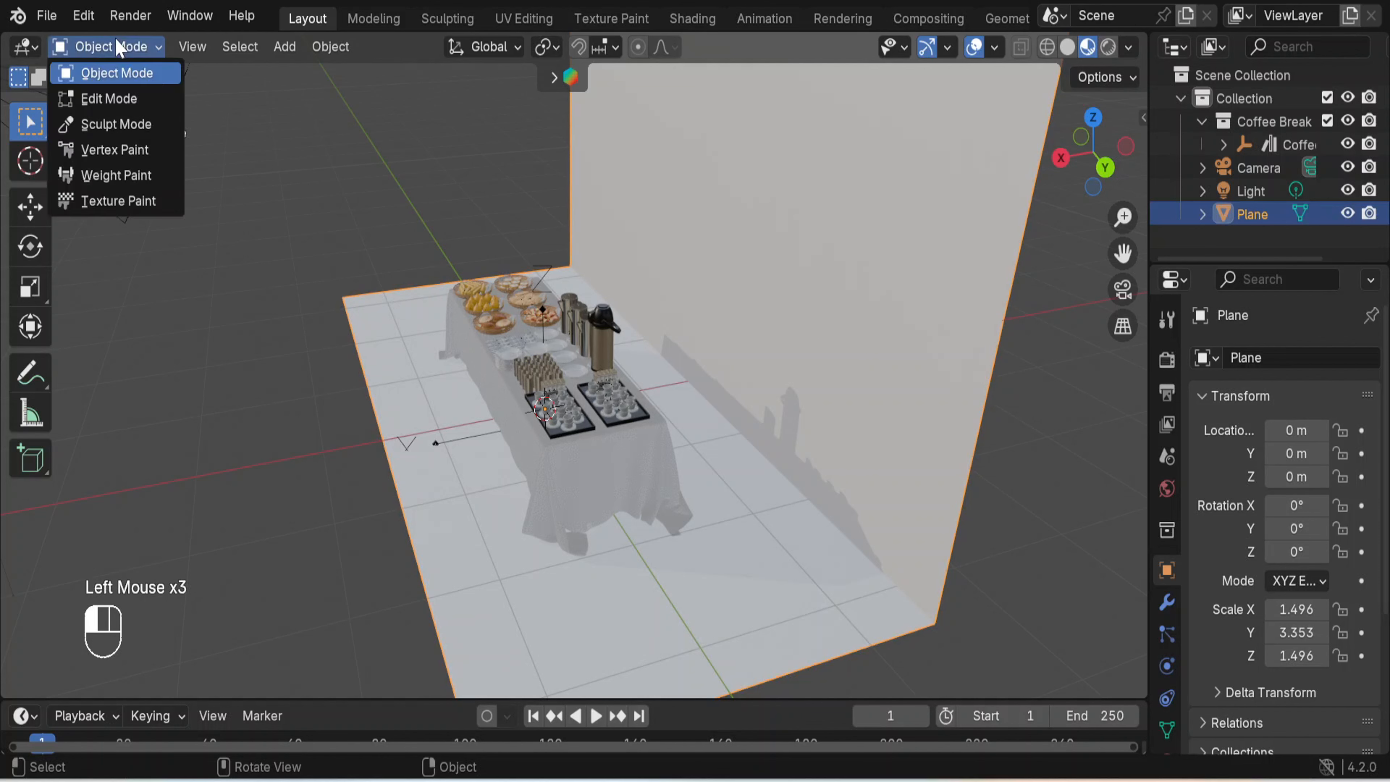
{"action": "left_click", "coordinate": [112, 99]}
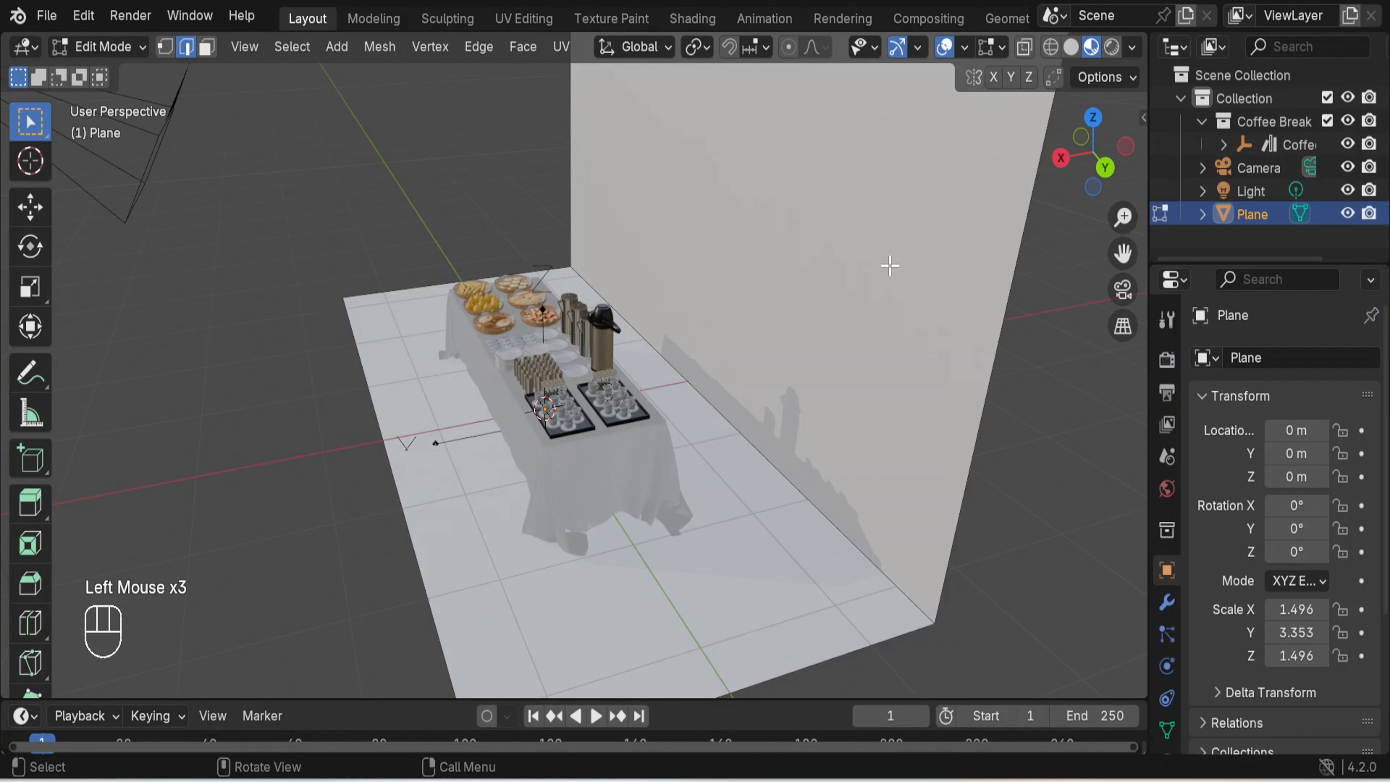
{"action": "left_click", "coordinate": [942, 266]}
{"action": "left_click", "coordinate": [205, 46]}
{"action": "left_click", "coordinate": [895, 290]}
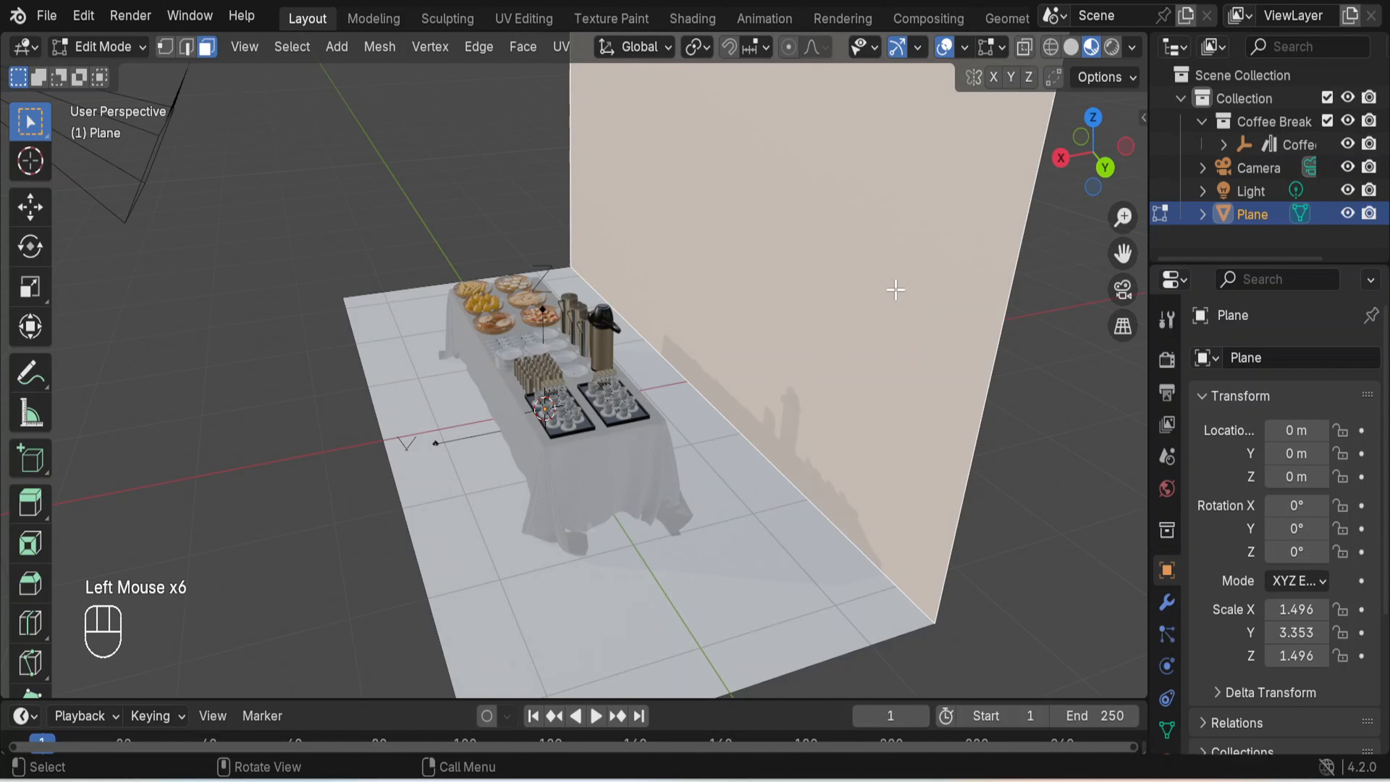
{"action": "key", "text": "p"}
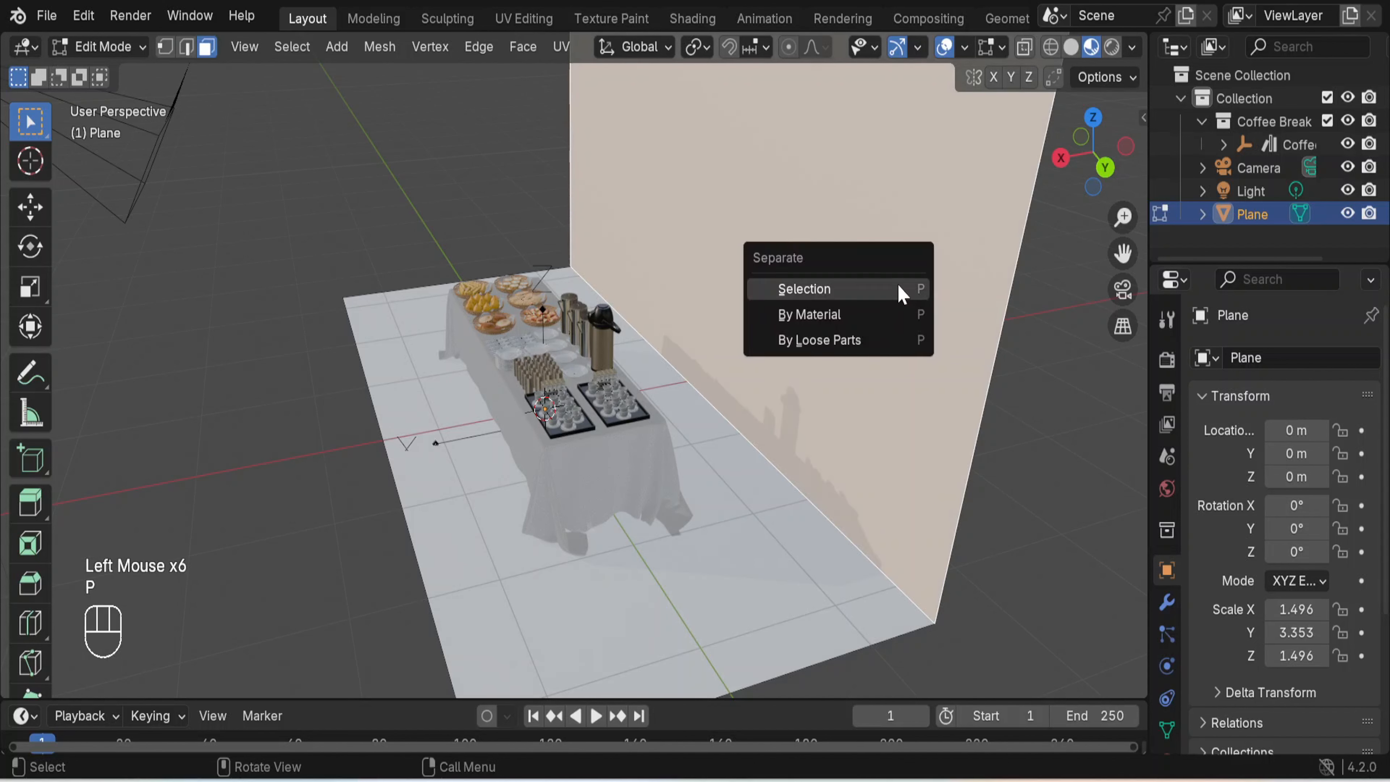
{"action": "left_click", "coordinate": [898, 289]}
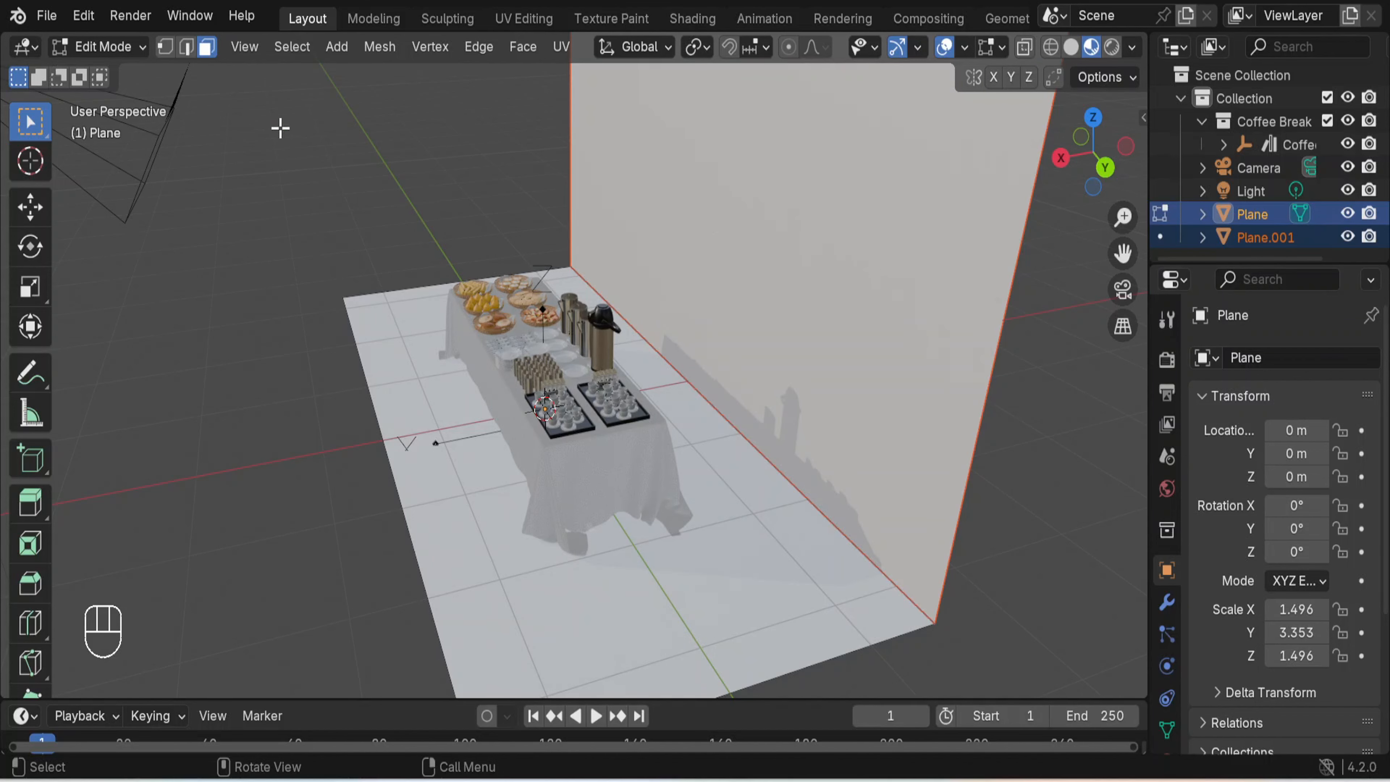
{"action": "left_click", "coordinate": [115, 47]}
{"action": "left_click", "coordinate": [123, 72]}
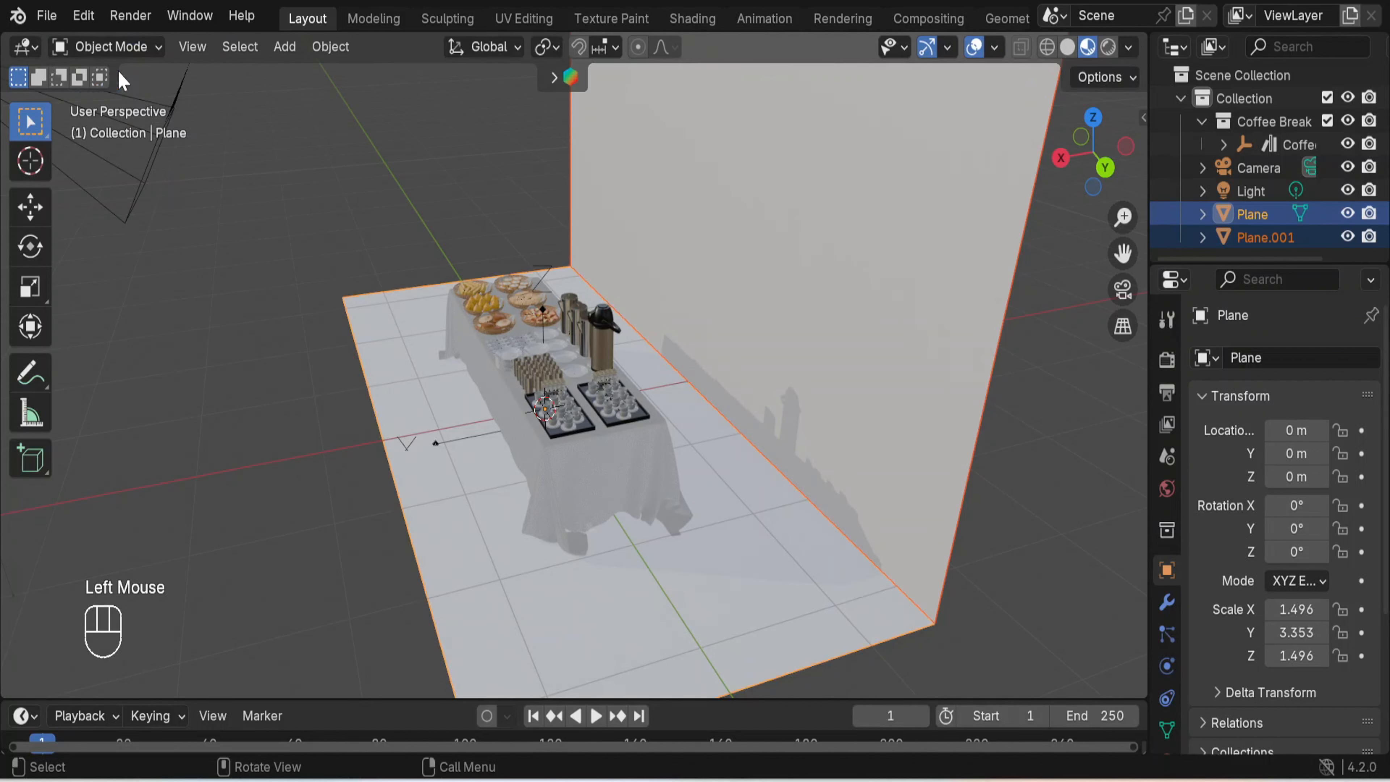
Select only the separated wall and try moving it freely to test that it is detached from the floor.
{"action": "left_click", "coordinate": [1037, 411]}
{"action": "left_click", "coordinate": [747, 381]}
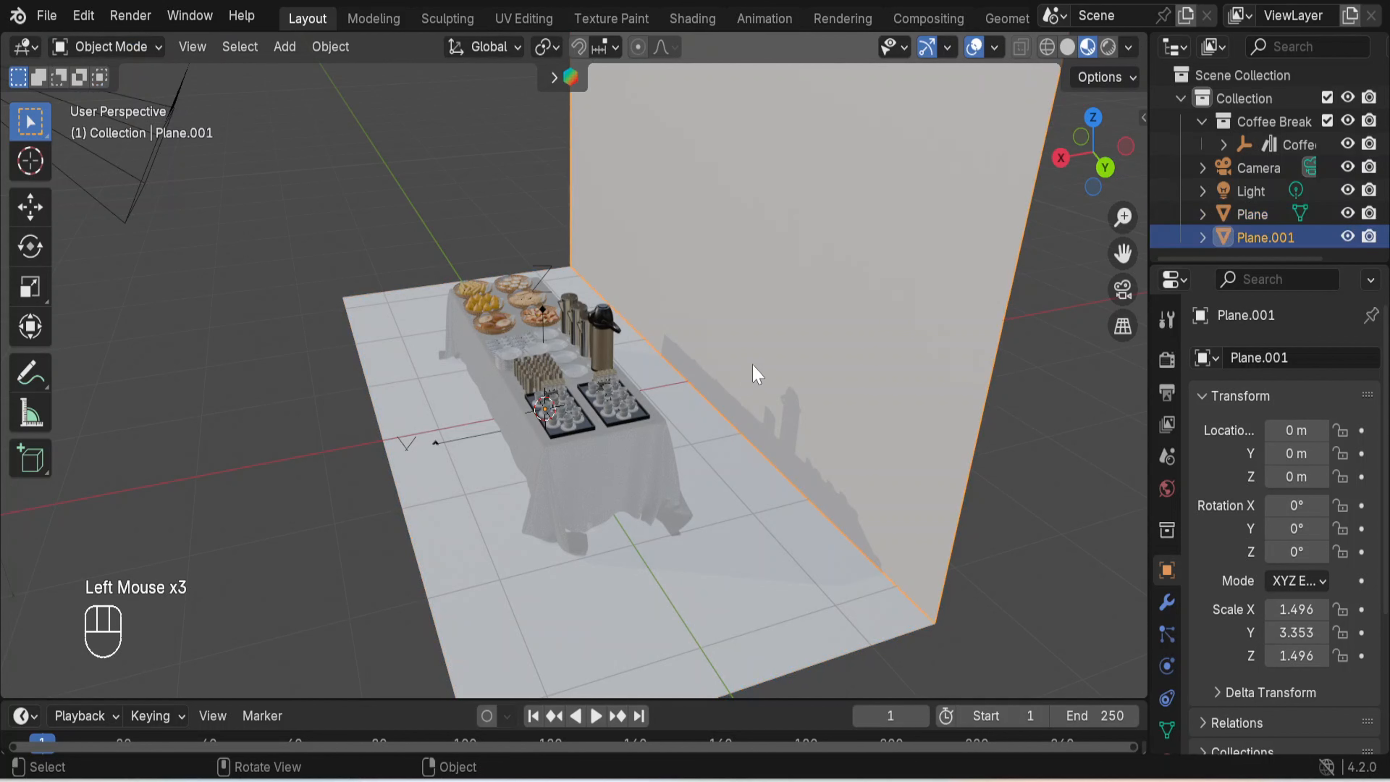
{"action": "key", "text": "g"}
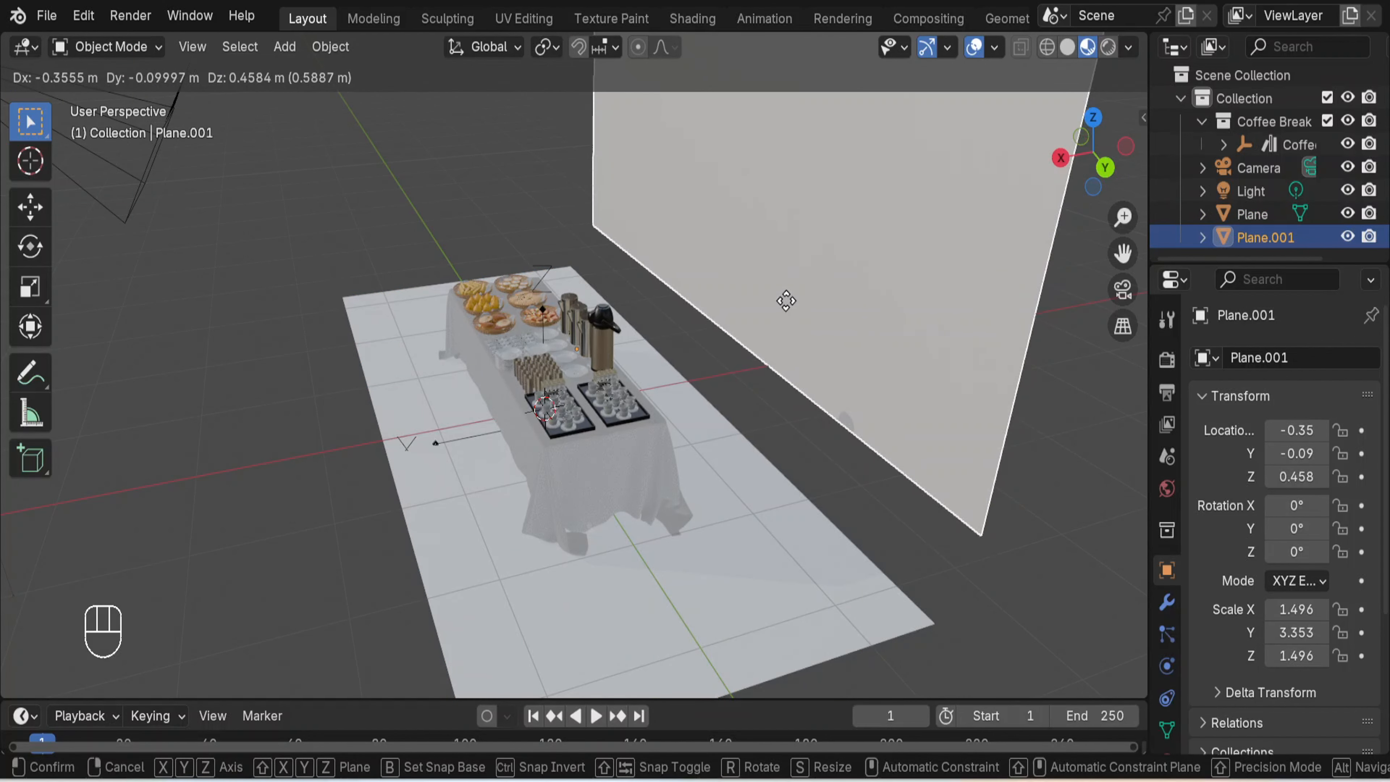
{"action": "key", "text": "Escape"}
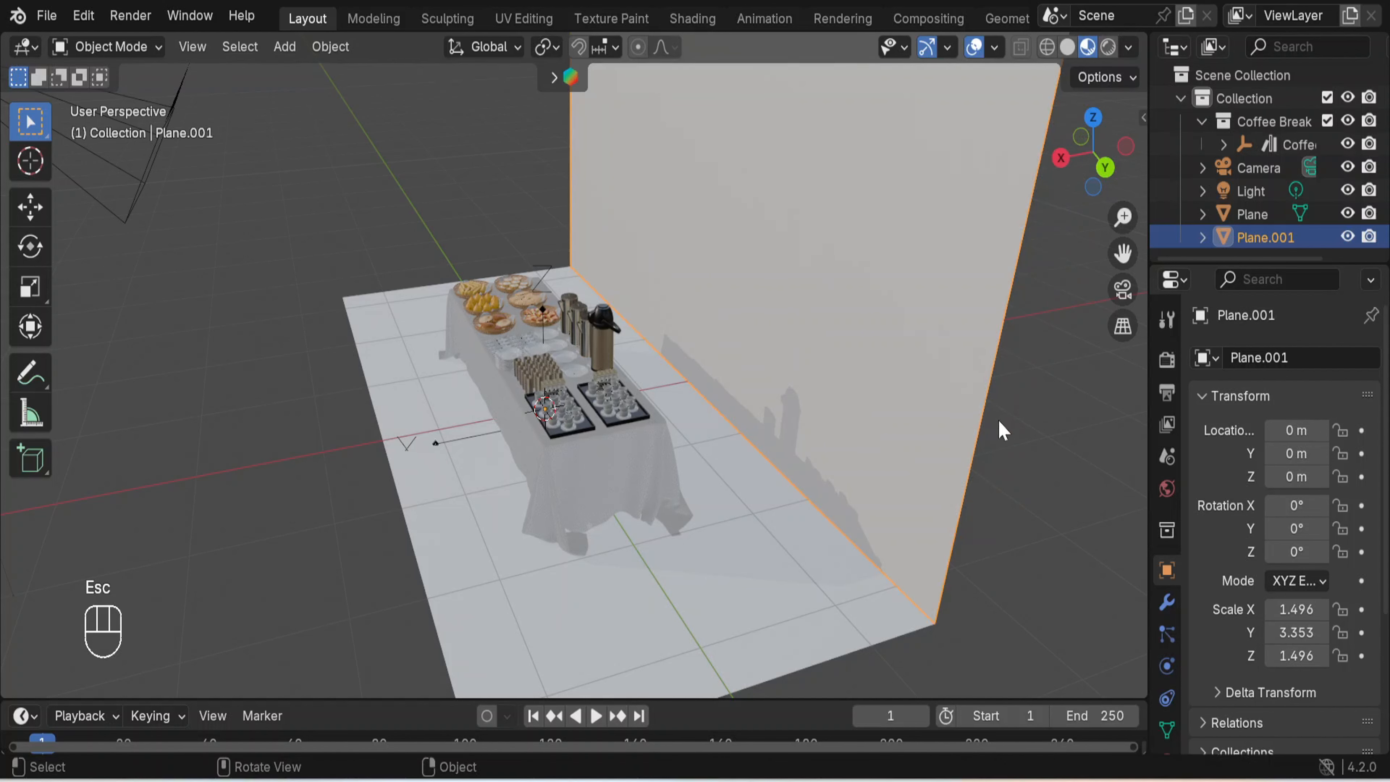
Select the floor plane and search the BlenderKit materials for "floor".
{"action": "middle_click_drag", "start_coordinate": [1016, 430], "coordinate": [838, 552]}
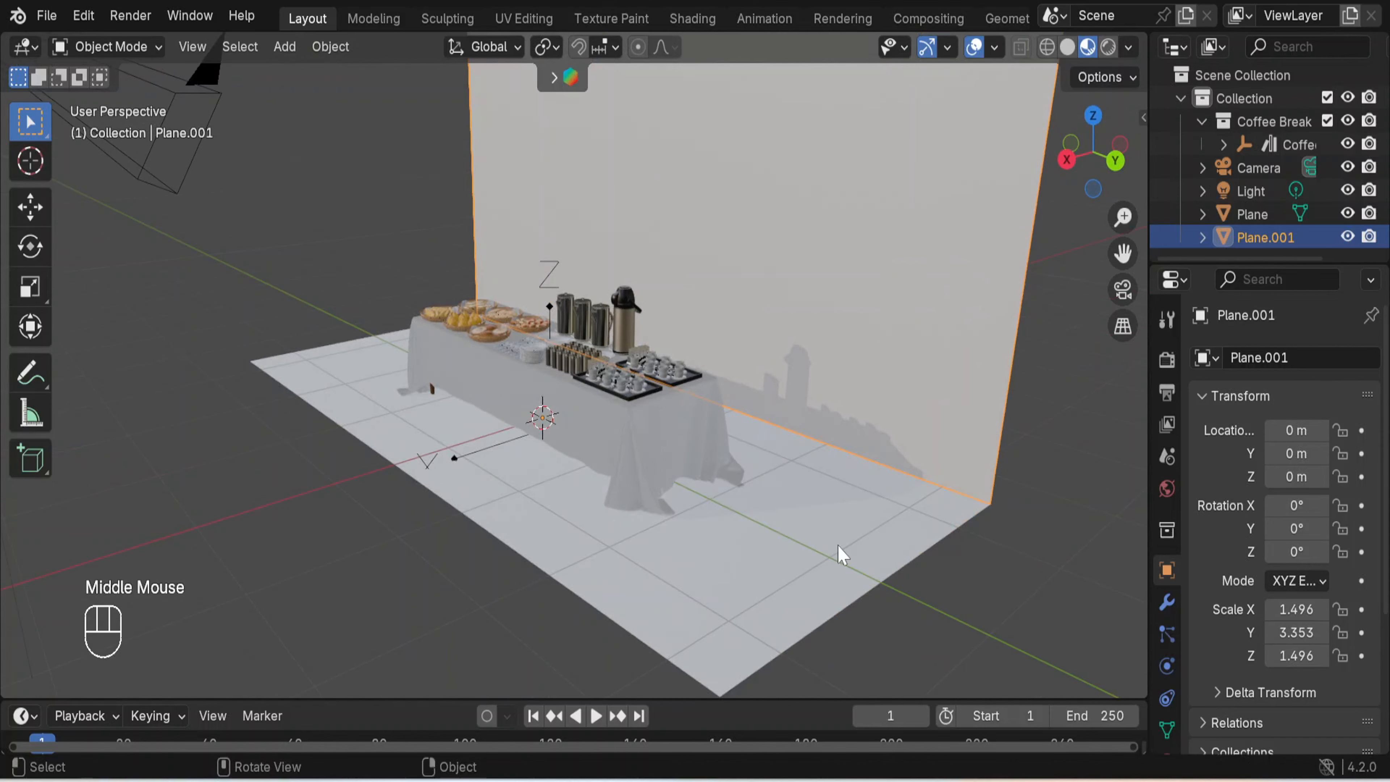
{"action": "middle_click_drag", "start_coordinate": [546, 528], "coordinate": [684, 567]}
{"action": "left_click", "coordinate": [284, 427]}
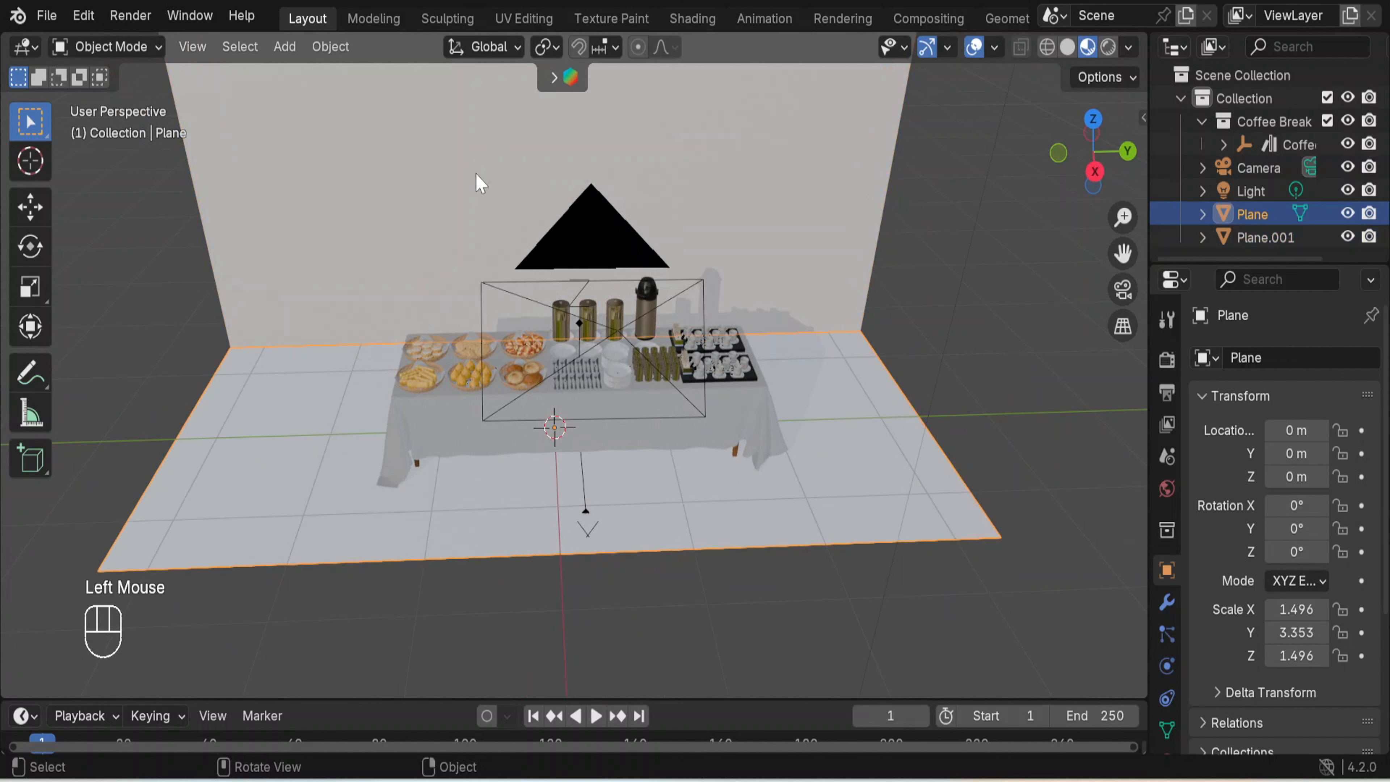
{"action": "double_click", "coordinate": [553, 82]}
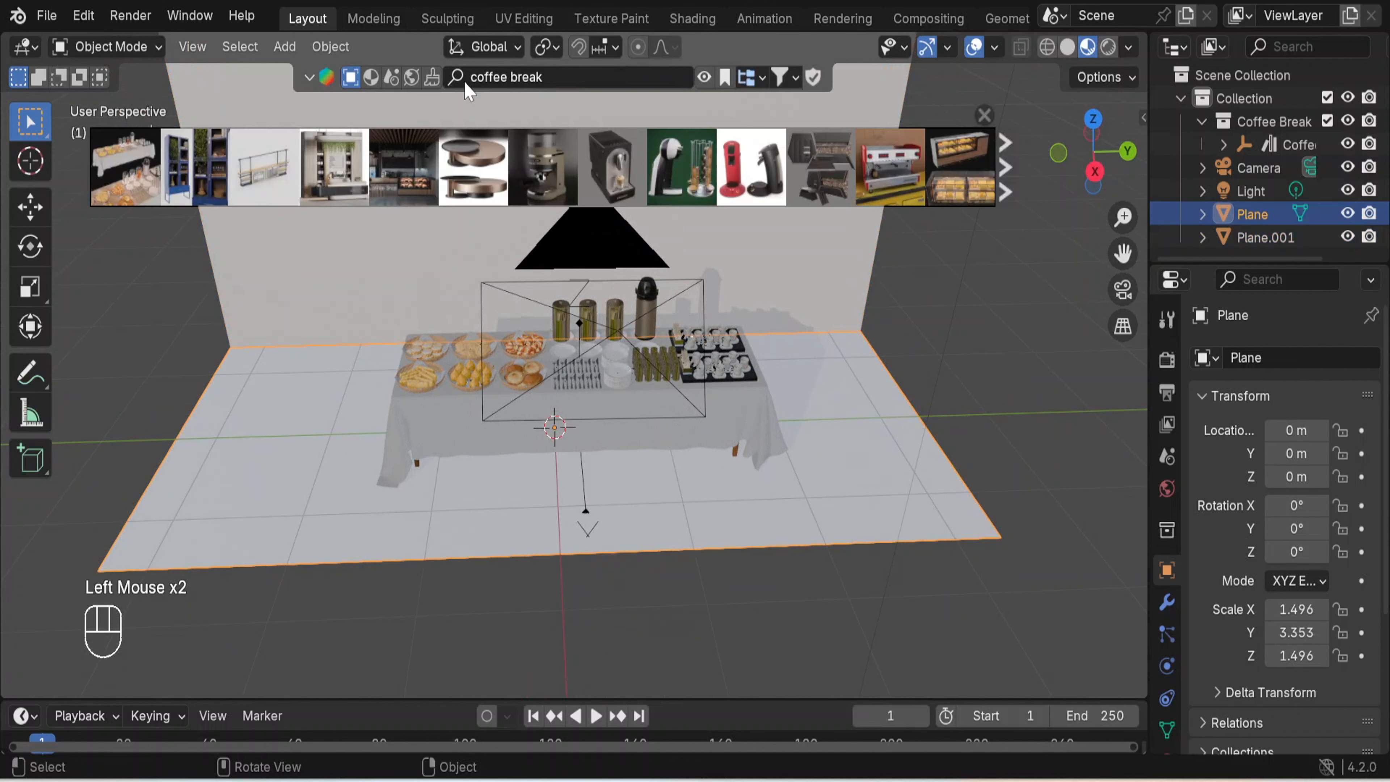
{"action": "left_click", "coordinate": [371, 81]}
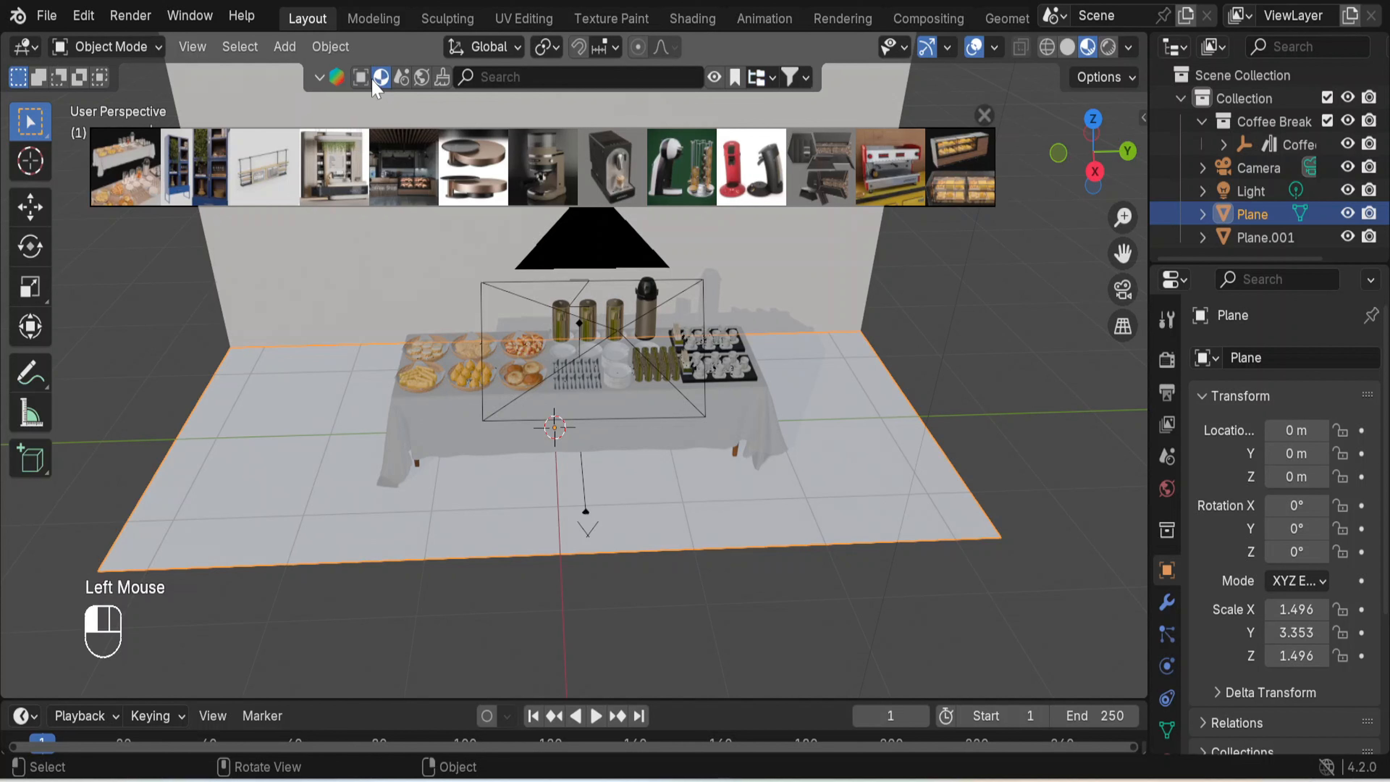
{"action": "double_click", "coordinate": [522, 76]}
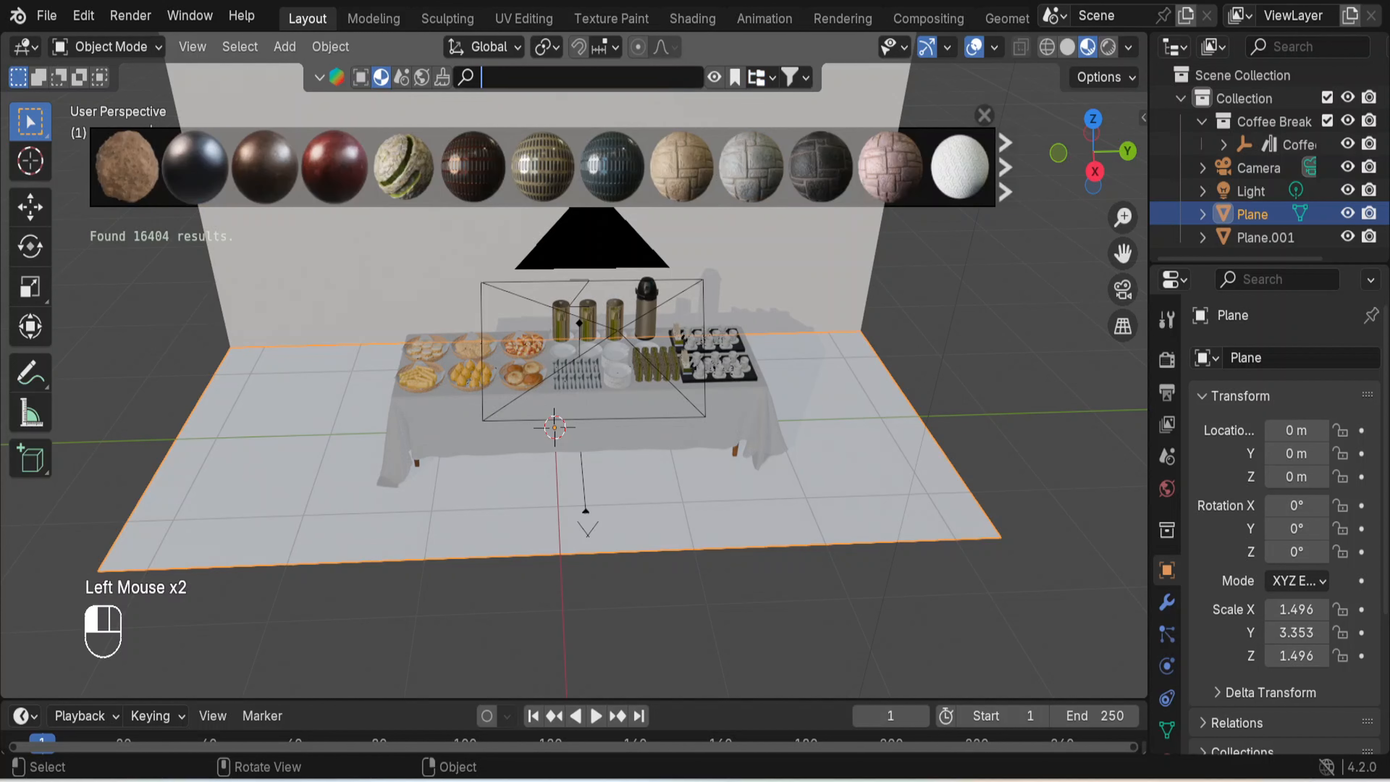
{"action": "type", "text": "floo"}
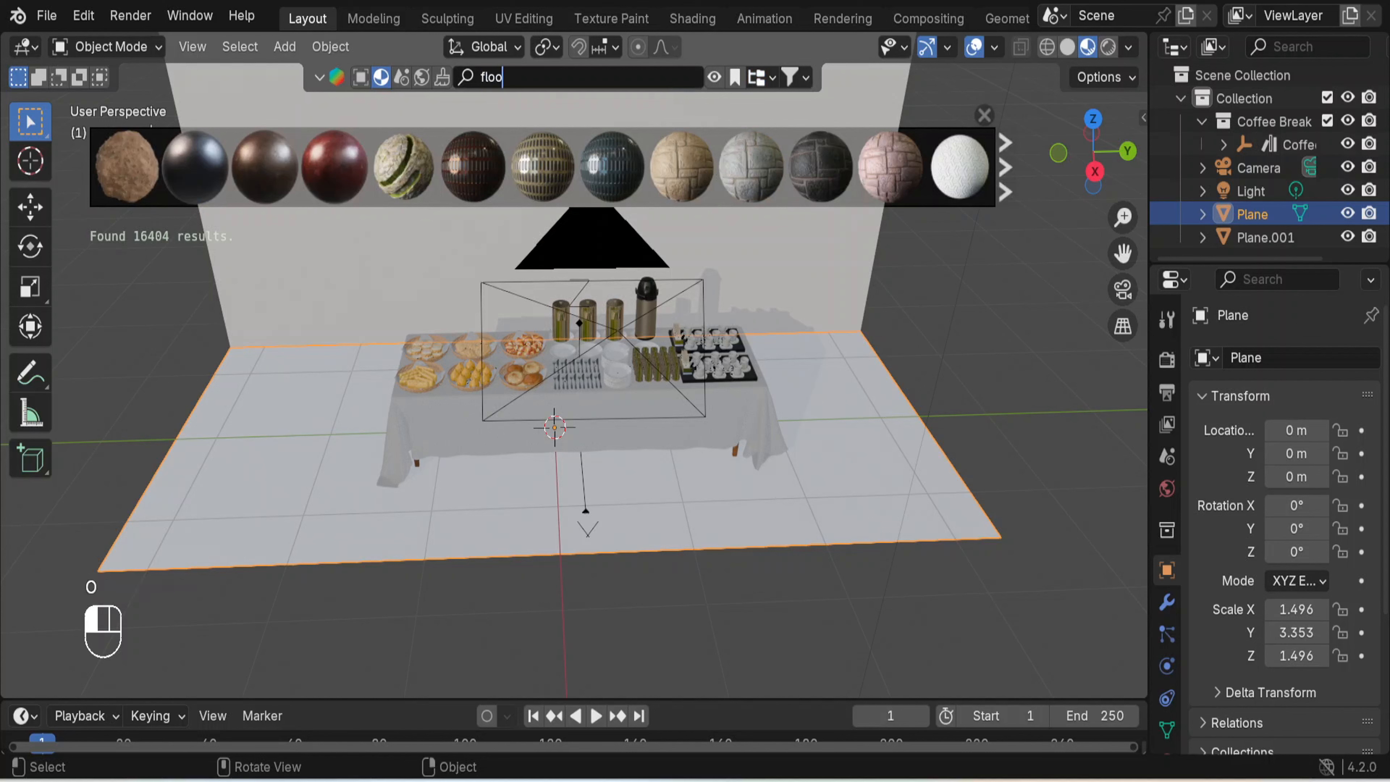
{"action": "type", "text": "r"}
{"action": "key", "text": "Return"}
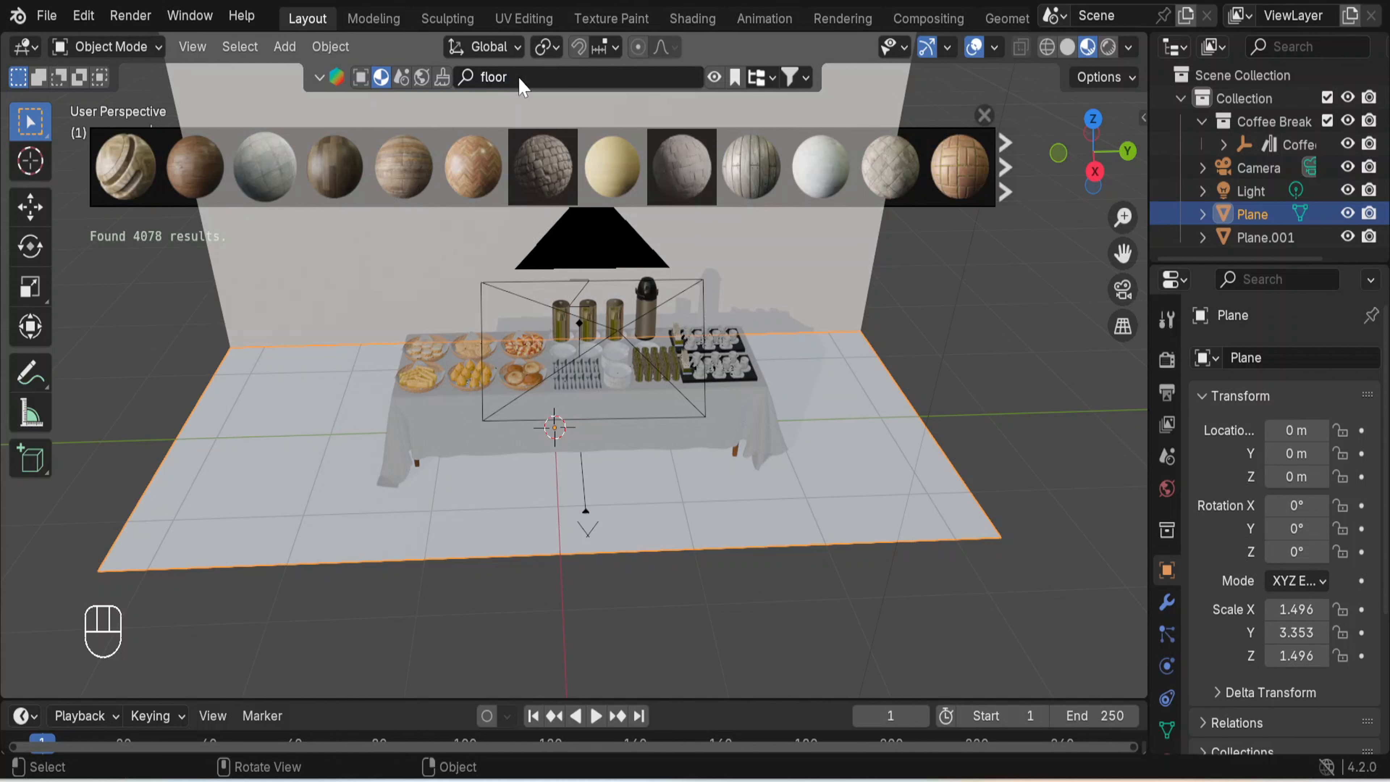
Apply the Large Floor Tiles material to the floor plane under the table.
{"action": "mouse_move", "coordinate": [259, 172]}
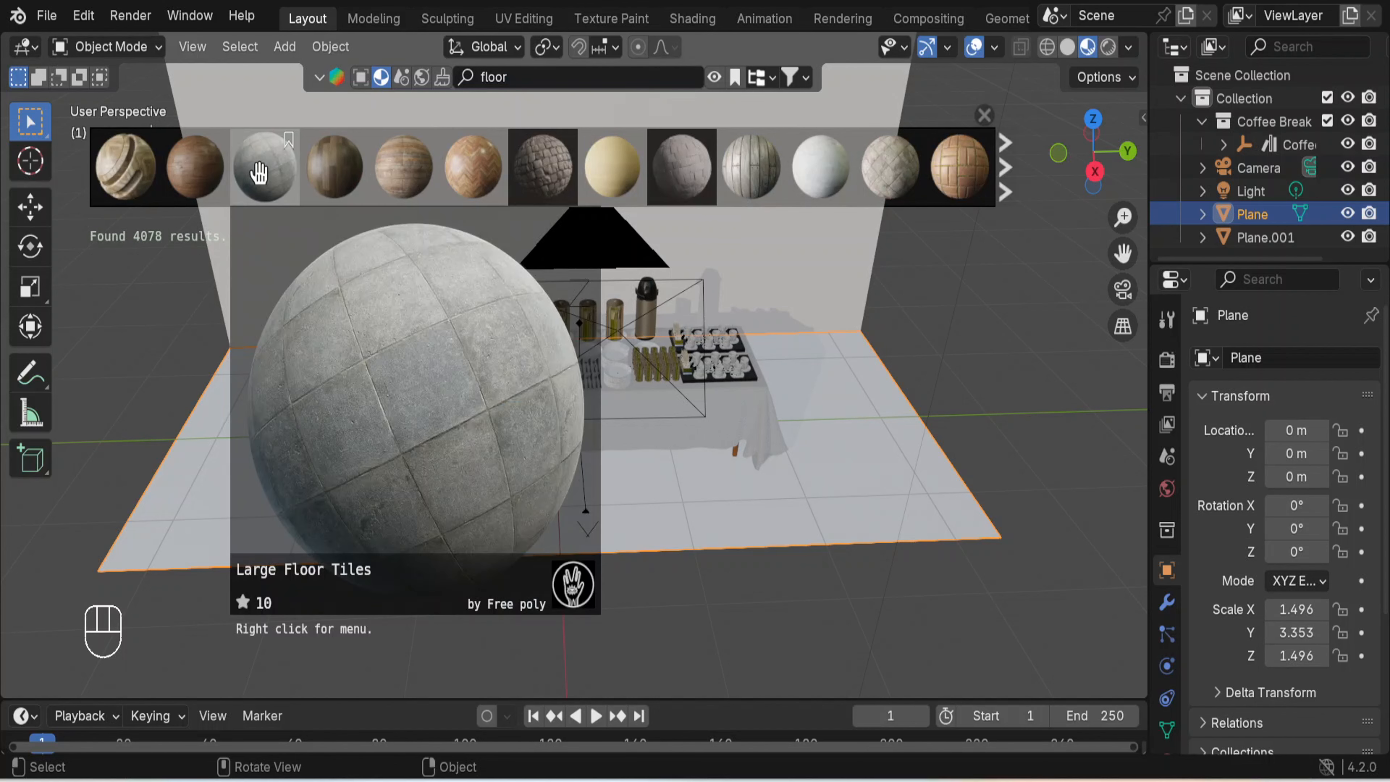
{"action": "left_click_drag", "start_coordinate": [263, 172], "coordinate": [379, 479]}
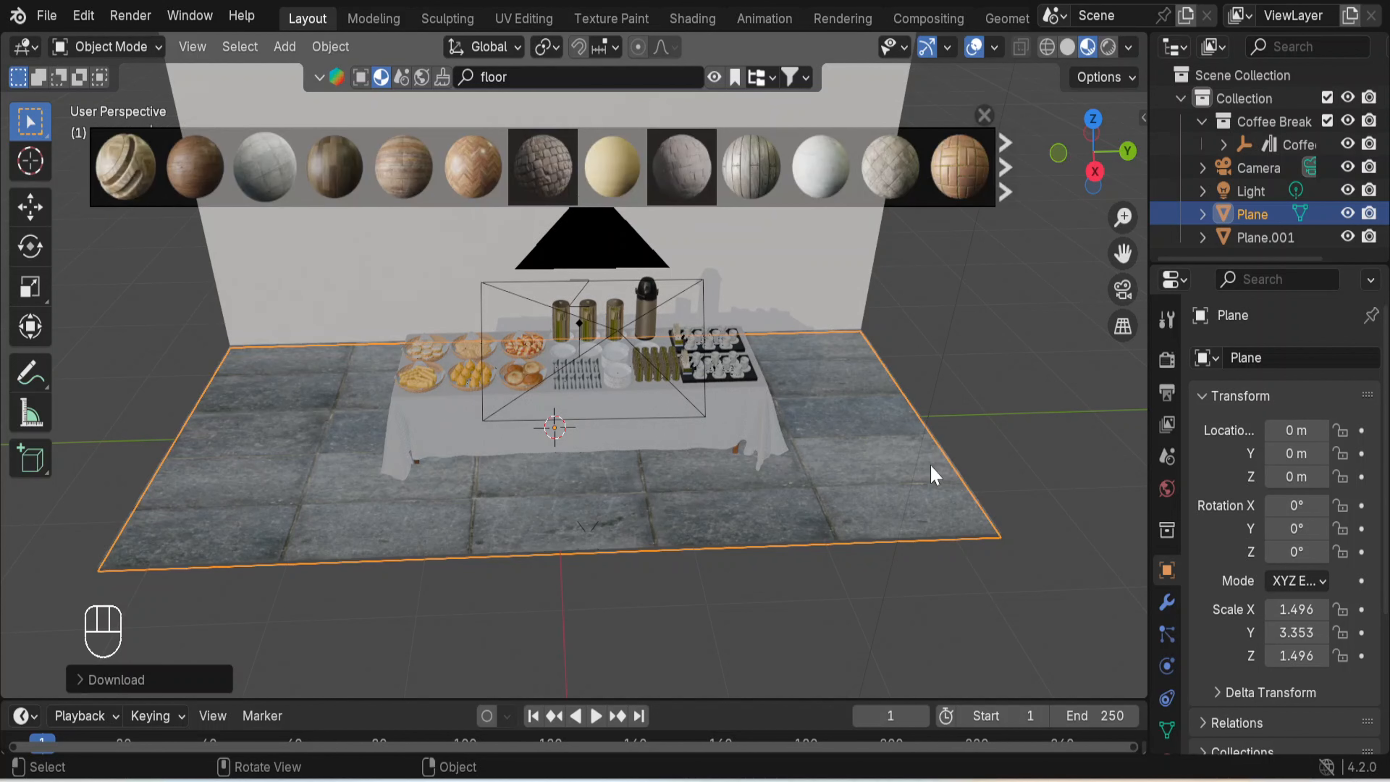
{"action": "middle_click_drag", "start_coordinate": [997, 396], "coordinate": [997, 396]}
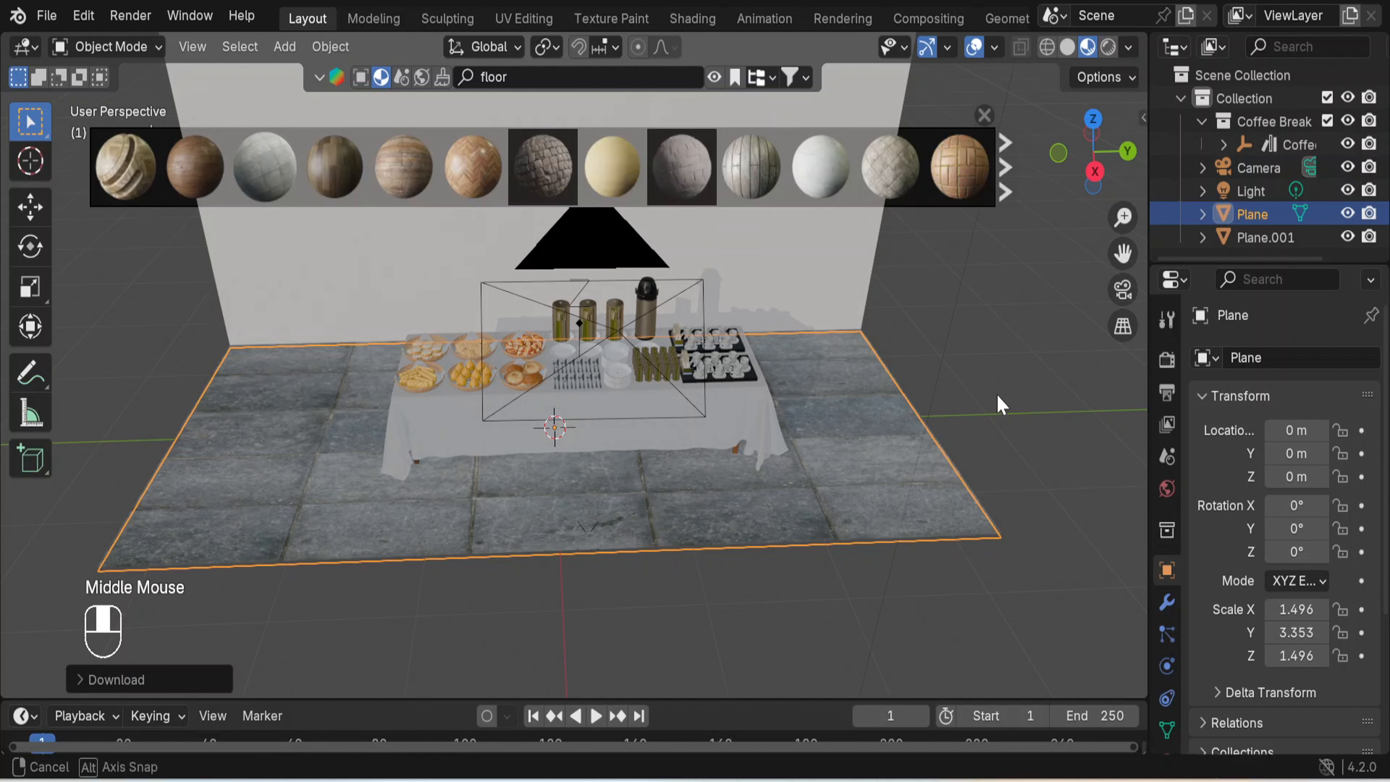